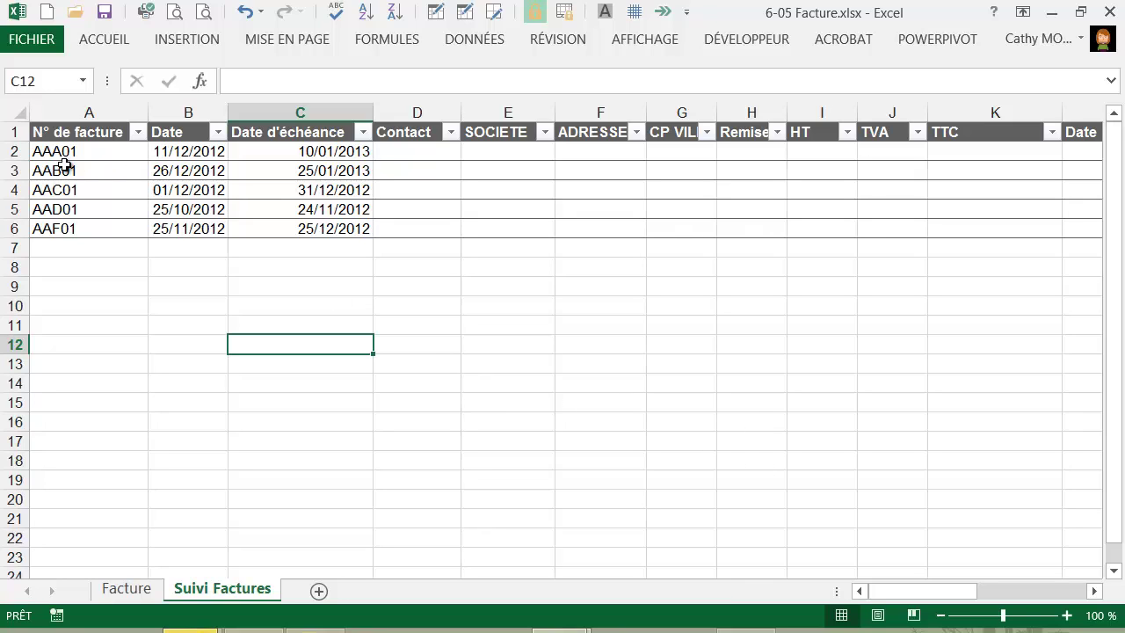
- Examine the completed invoice tracking table's date and Etat formulas and the Mode Règlement choices in row 2
{"action": "left_click", "coordinate": [64, 151]}
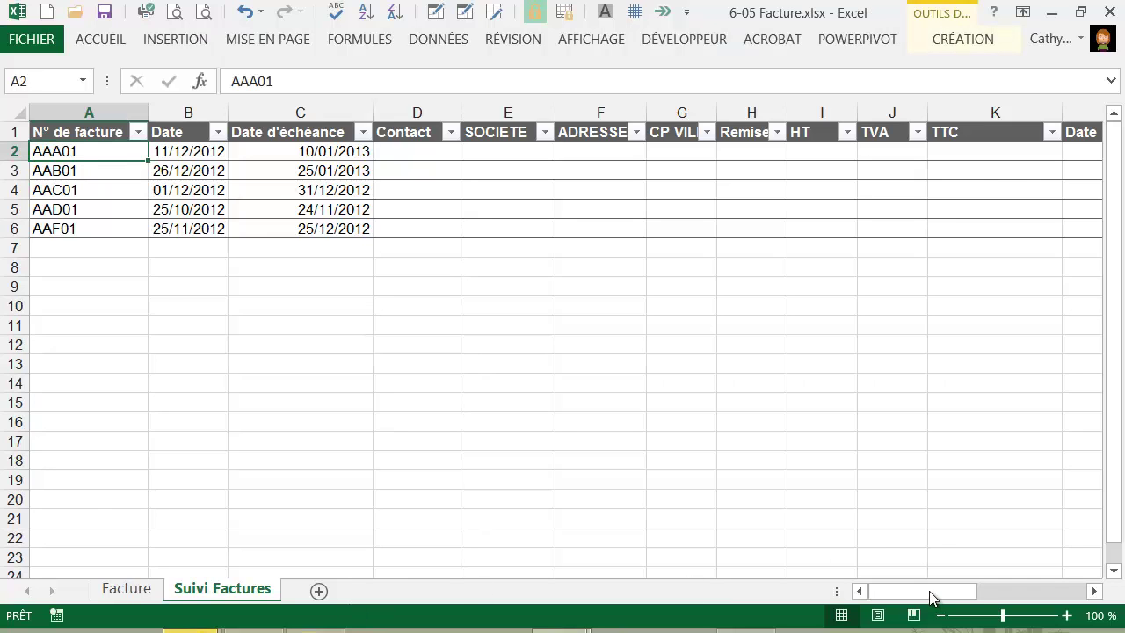
{"action": "left_click_drag", "start_coordinate": [929, 592], "coordinate": [1002, 589]}
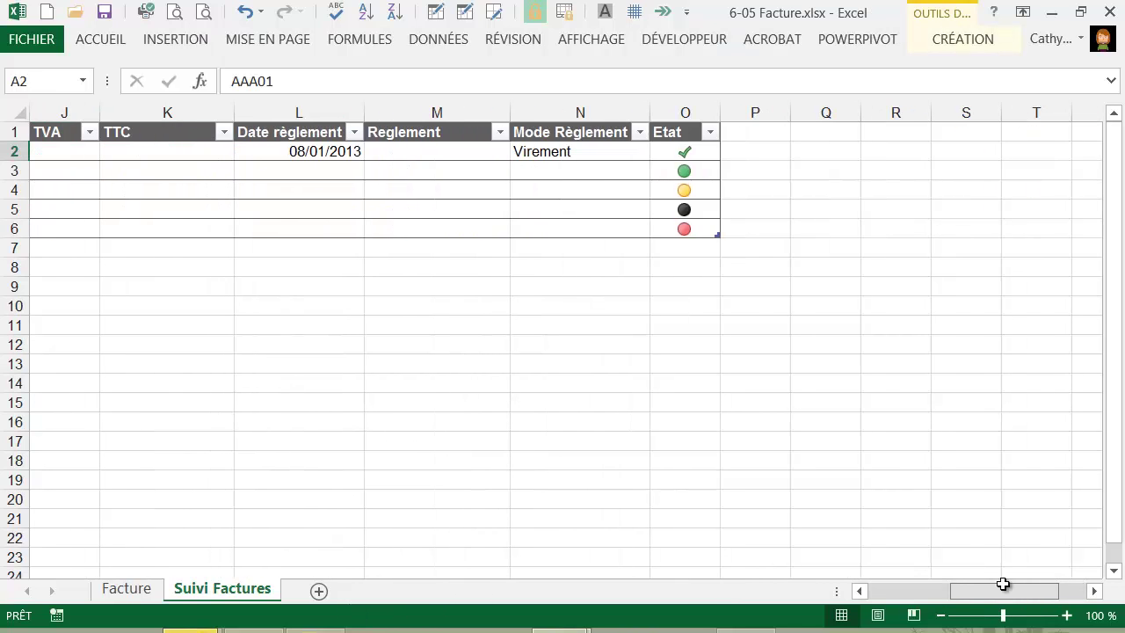
{"action": "left_click", "coordinate": [688, 157]}
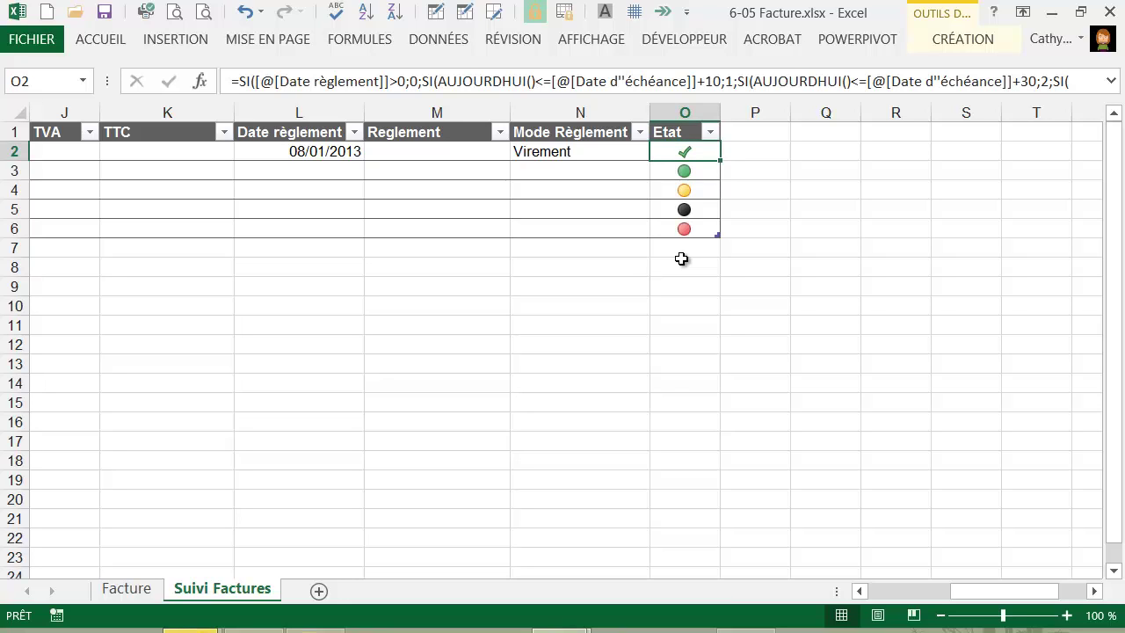
{"action": "left_click_drag", "start_coordinate": [1002, 593], "coordinate": [908, 594]}
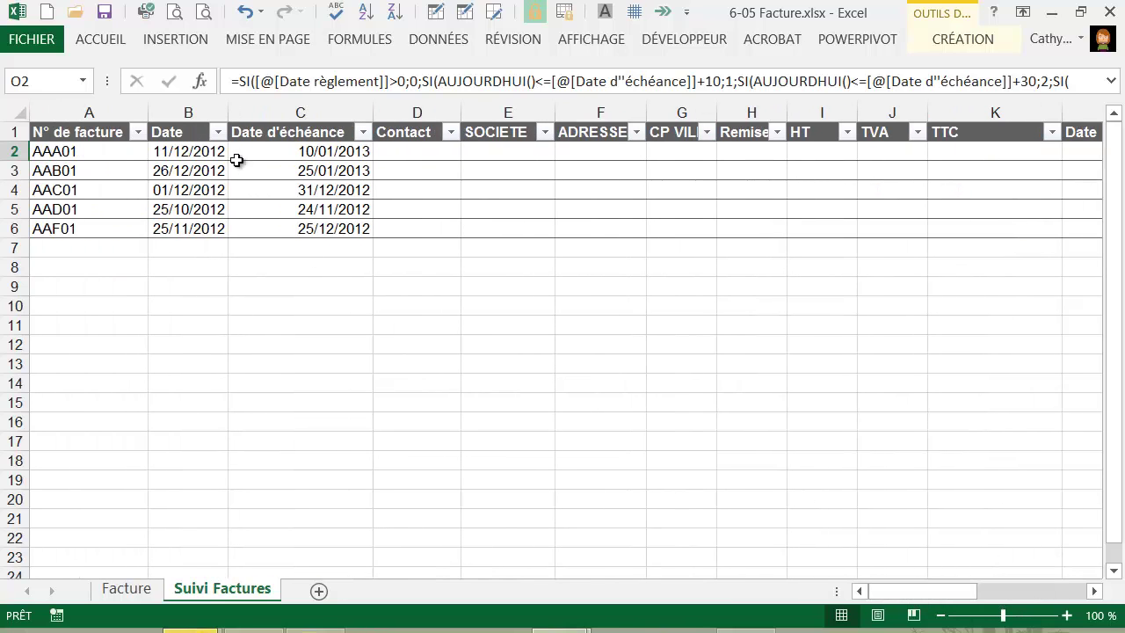
{"action": "left_click", "coordinate": [182, 150]}
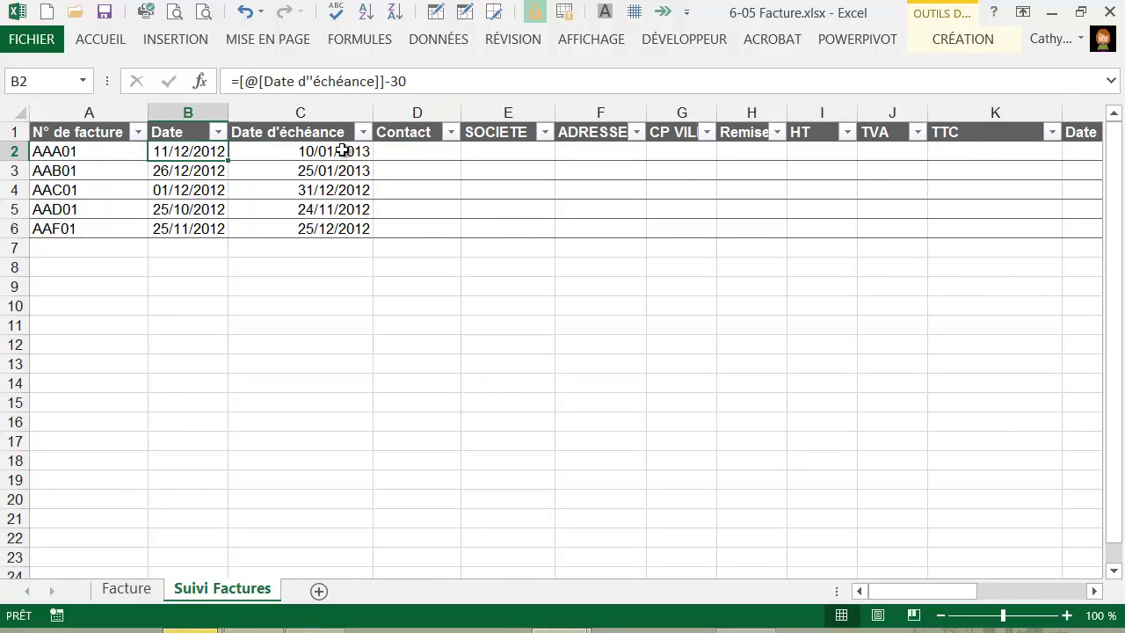
{"action": "left_click", "coordinate": [342, 151]}
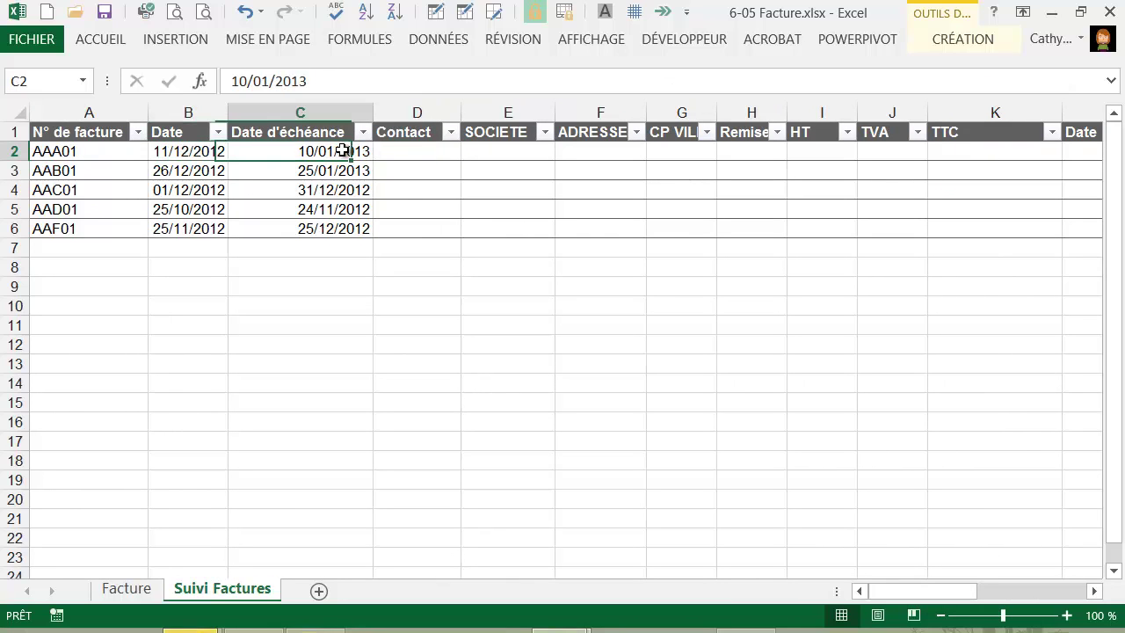
{"action": "left_click", "coordinate": [190, 150]}
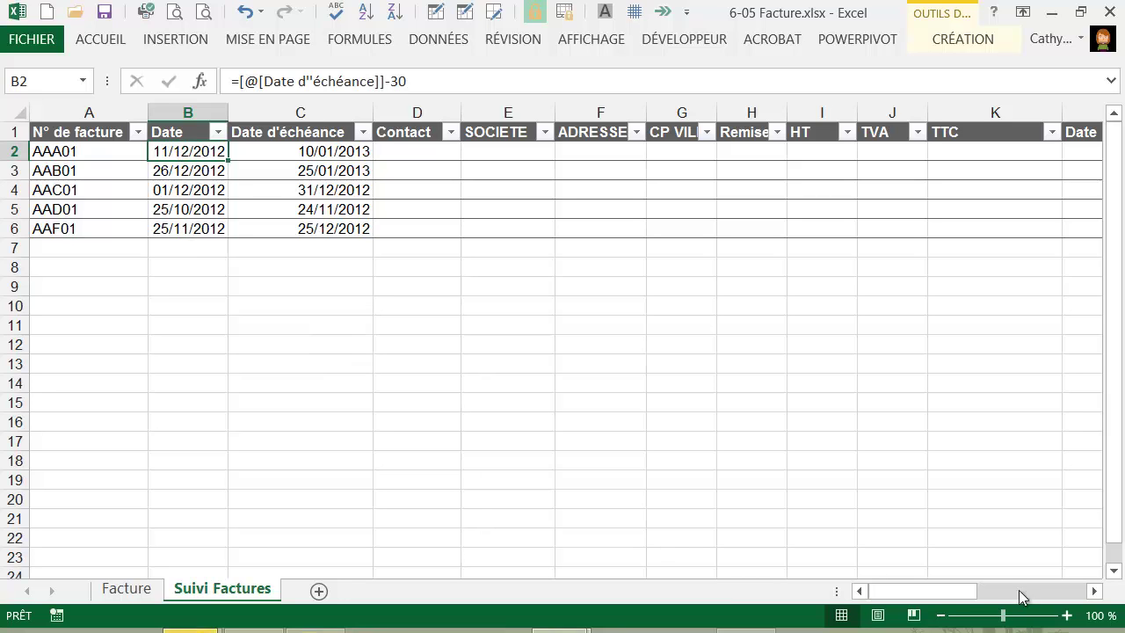
{"action": "left_click_drag", "start_coordinate": [945, 596], "coordinate": [1006, 594]}
{"action": "left_click", "coordinate": [750, 156]}
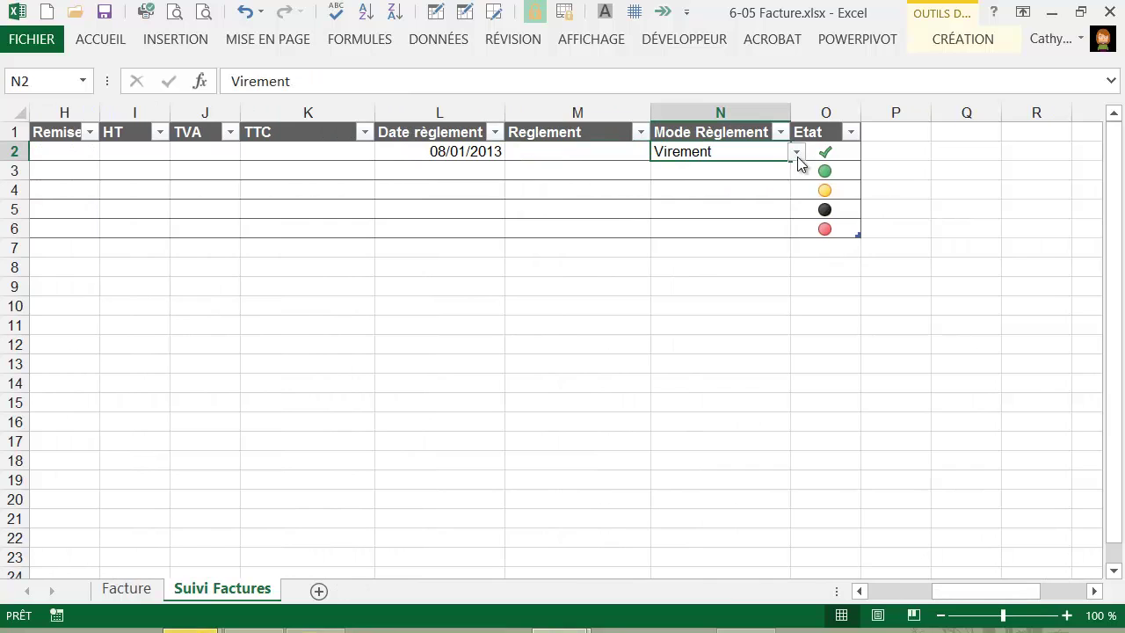
{"action": "left_click", "coordinate": [798, 154]}
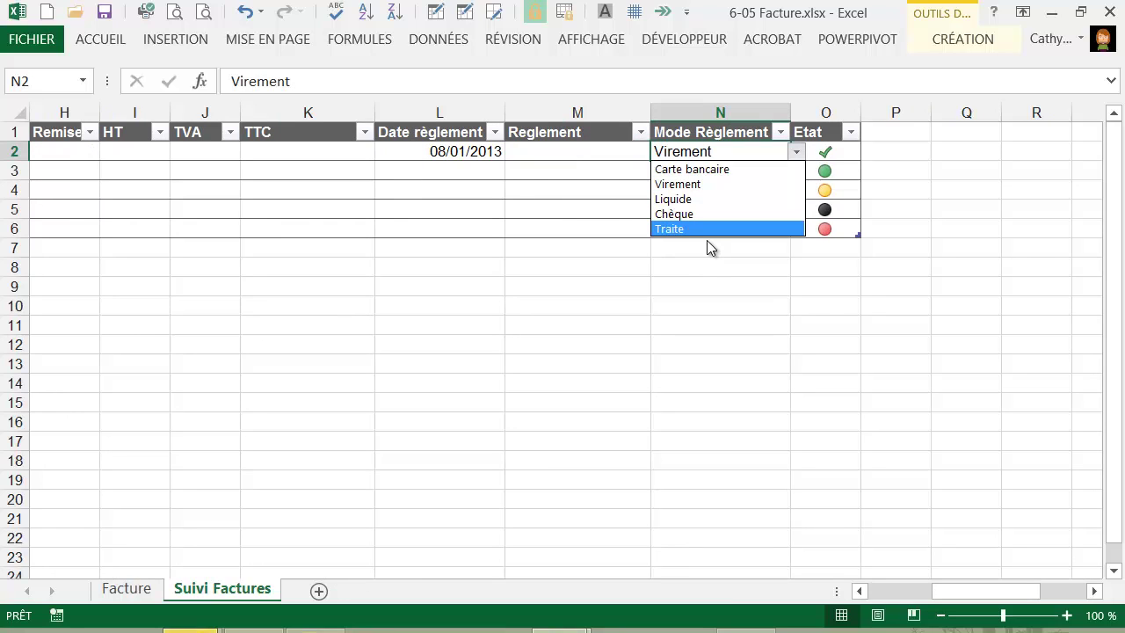
- Create a blank workbook, and open the recent 6-05 Facture.xlsx from the Excel 2013 Exercices folder
{"action": "key", "text": "ctrl+n"}
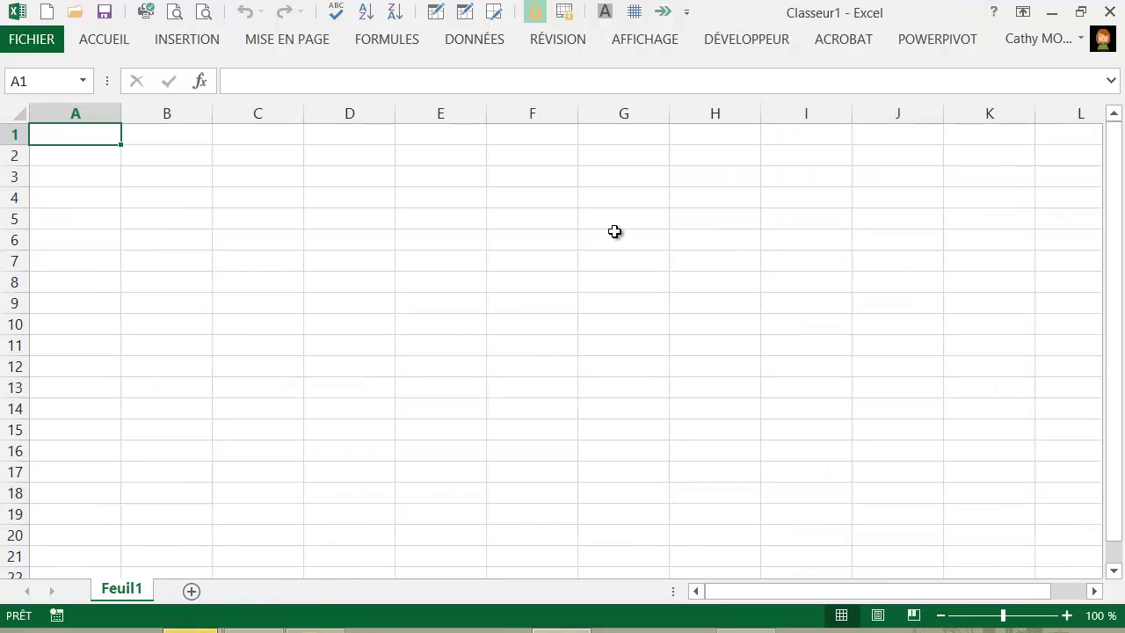
{"action": "left_click", "coordinate": [35, 39]}
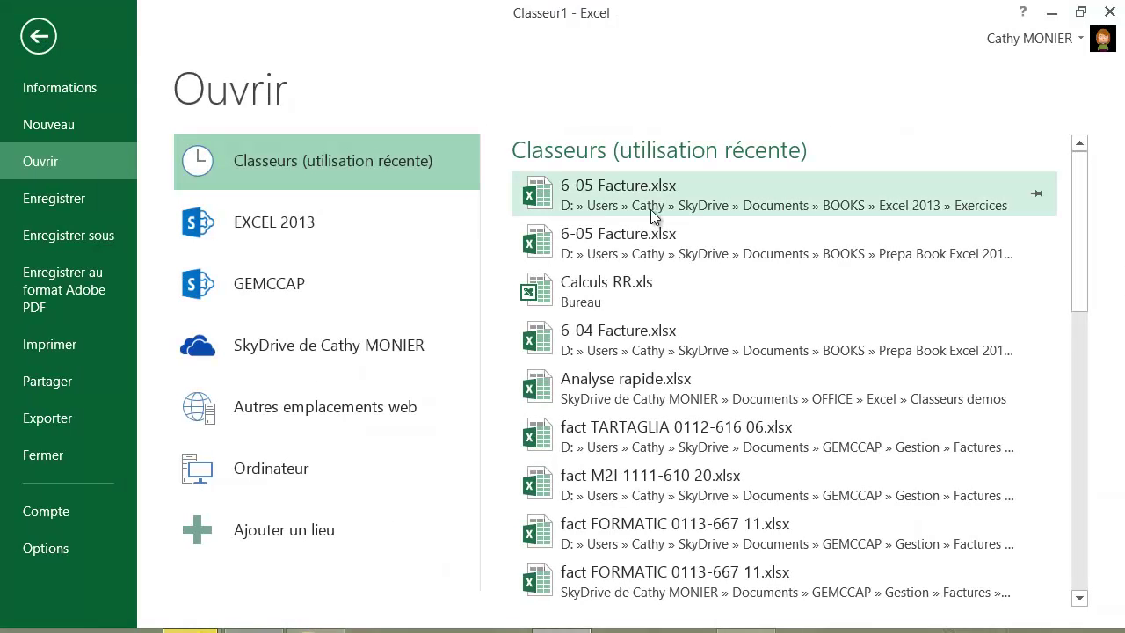
{"action": "left_click", "coordinate": [691, 196]}
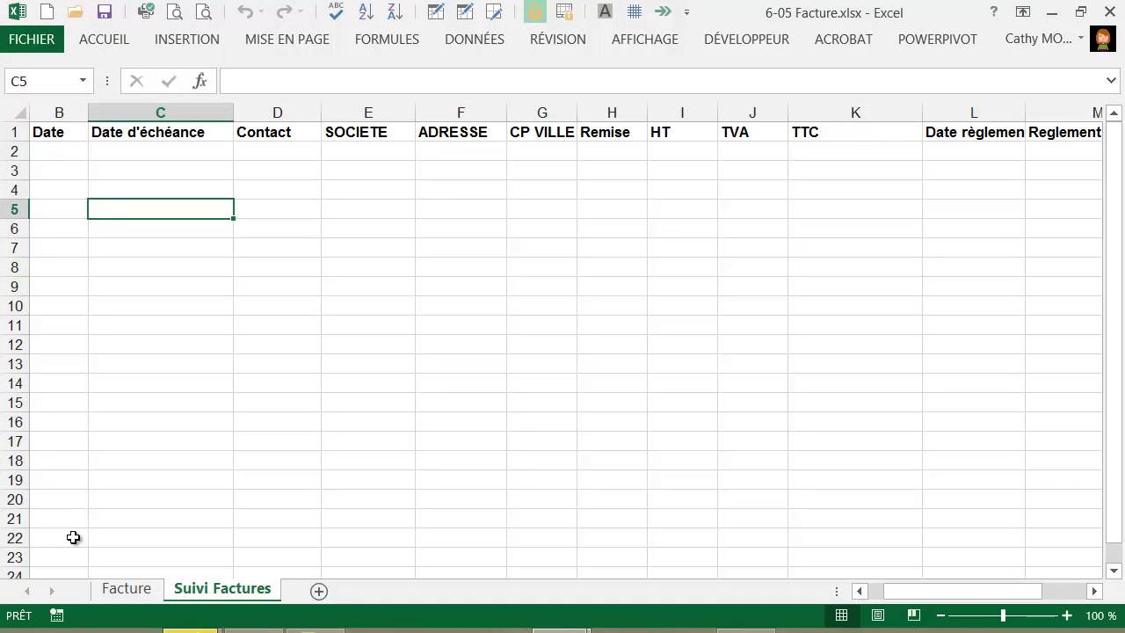
- Review the invoice form on the Facture sheet and return to the Suivi Factures sheet
{"action": "left_click", "coordinate": [128, 589]}
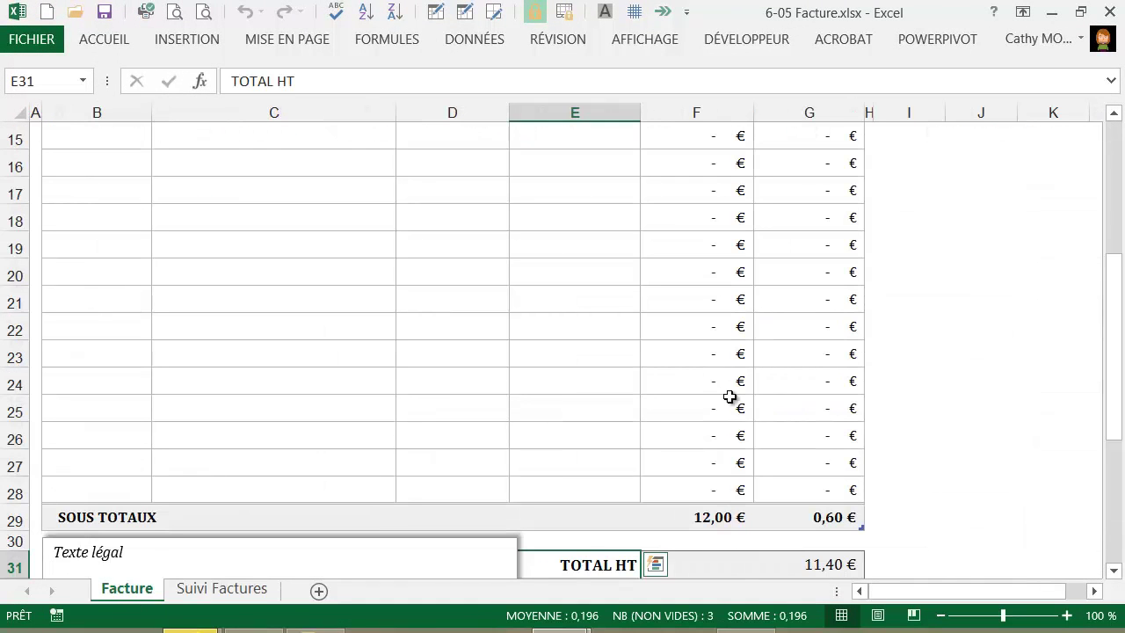
{"action": "left_click_drag", "start_coordinate": [1116, 349], "coordinate": [1114, 220]}
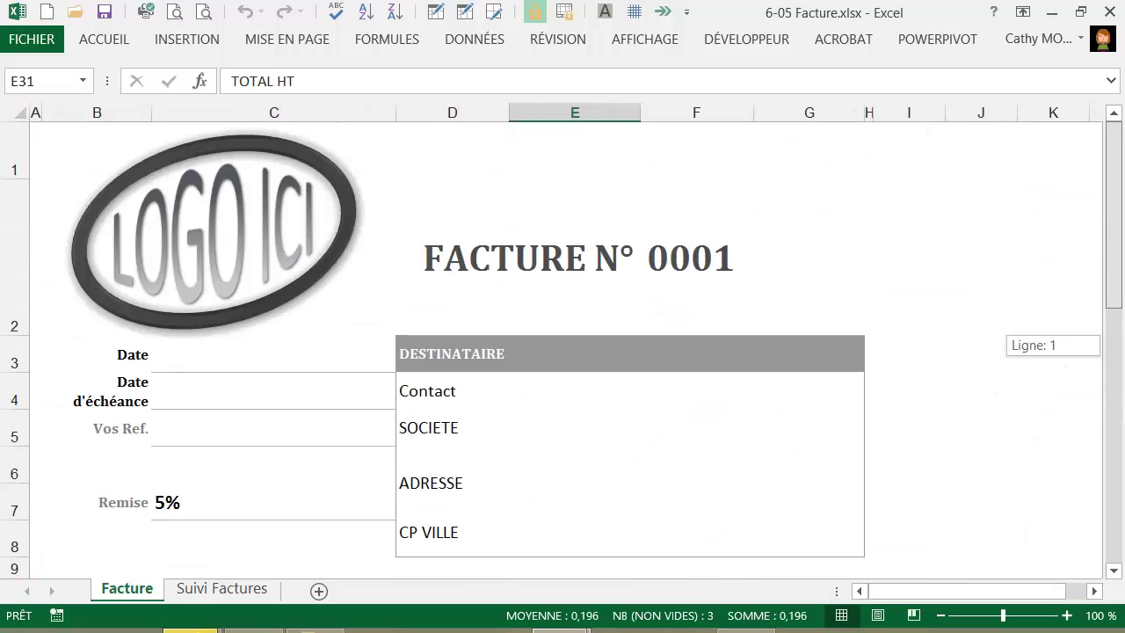
{"action": "left_click", "coordinate": [203, 591]}
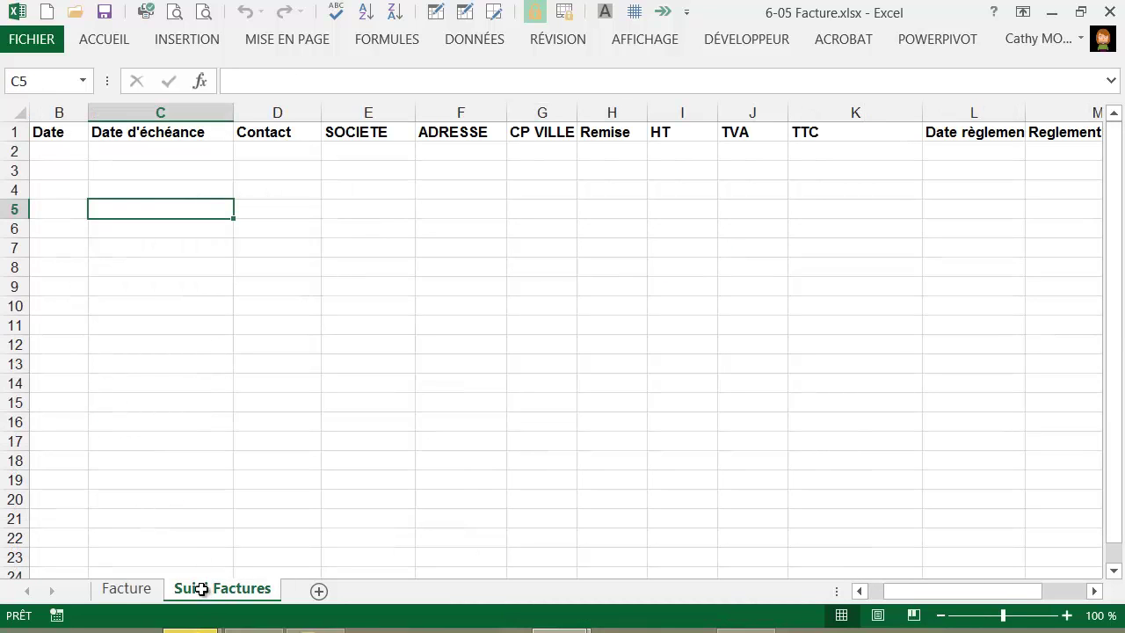
- Format the header range A1:O1 as a table with headers, using a light style with a dark grey header row
{"action": "left_click", "coordinate": [63, 135]}
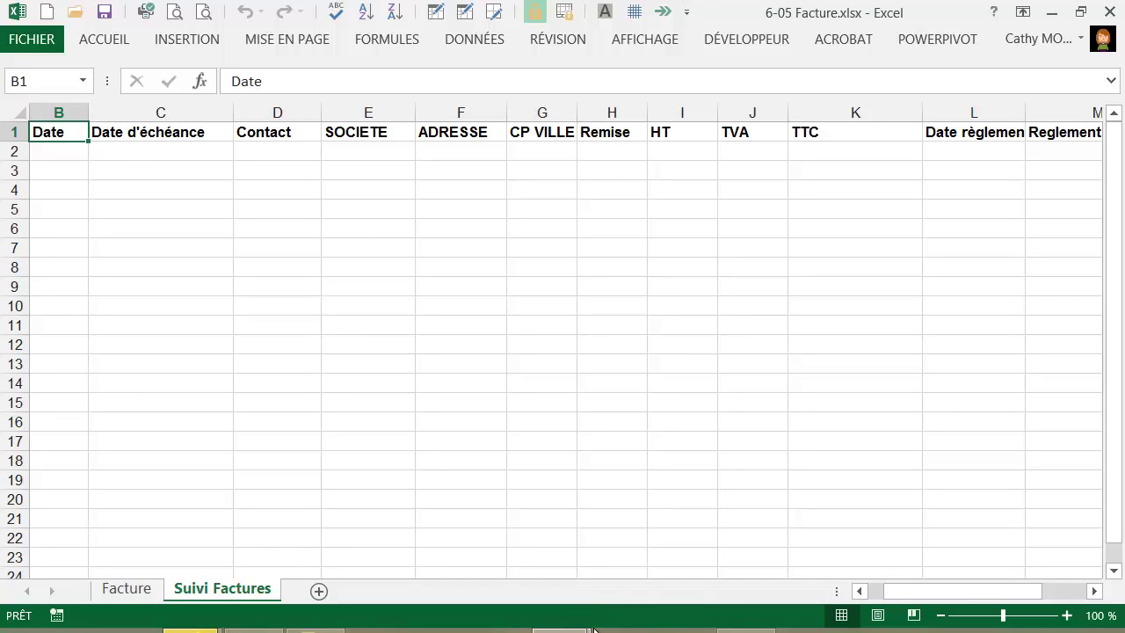
{"action": "mouse_move", "coordinate": [949, 599]}
{"action": "left_mouse_down"}
{"action": "mouse_move", "coordinate": [1025, 598]}
{"action": "mouse_move", "coordinate": [933, 599]}
{"action": "left_mouse_up"}
{"action": "key", "text": "Left"}
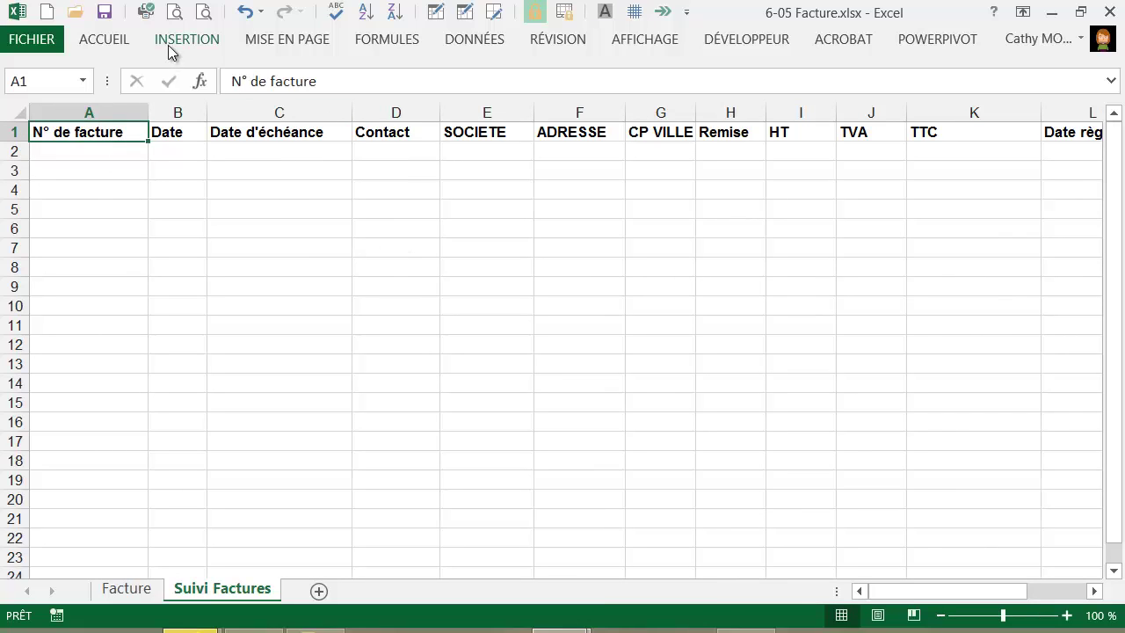
{"action": "left_click", "coordinate": [111, 39]}
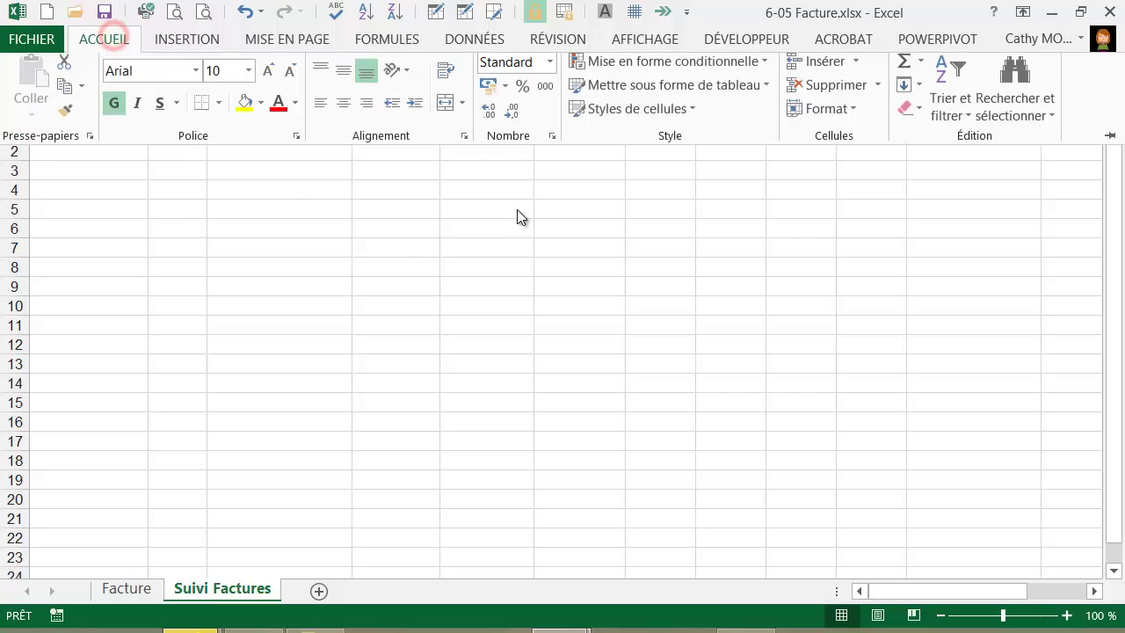
{"action": "left_click", "coordinate": [760, 90]}
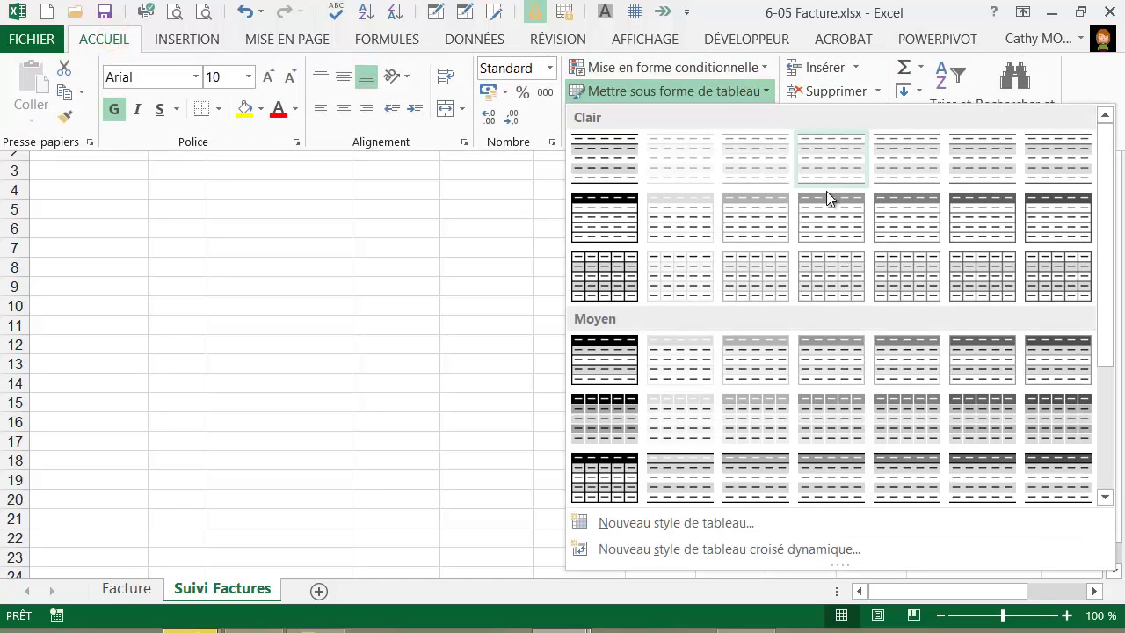
{"action": "left_click", "coordinate": [997, 213]}
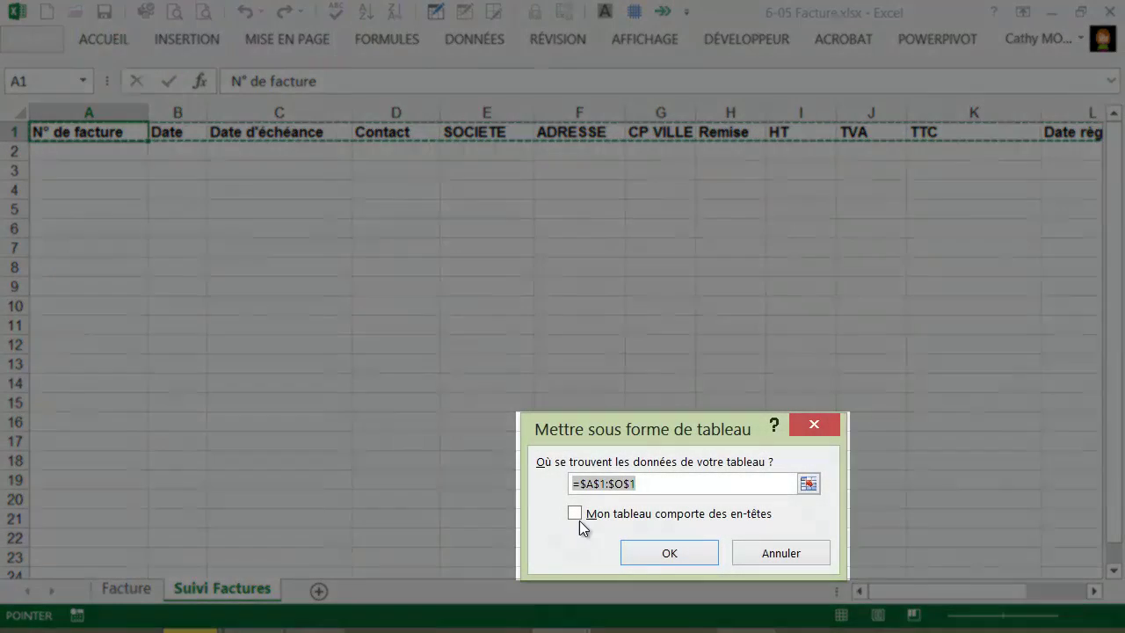
{"action": "left_click", "coordinate": [576, 514]}
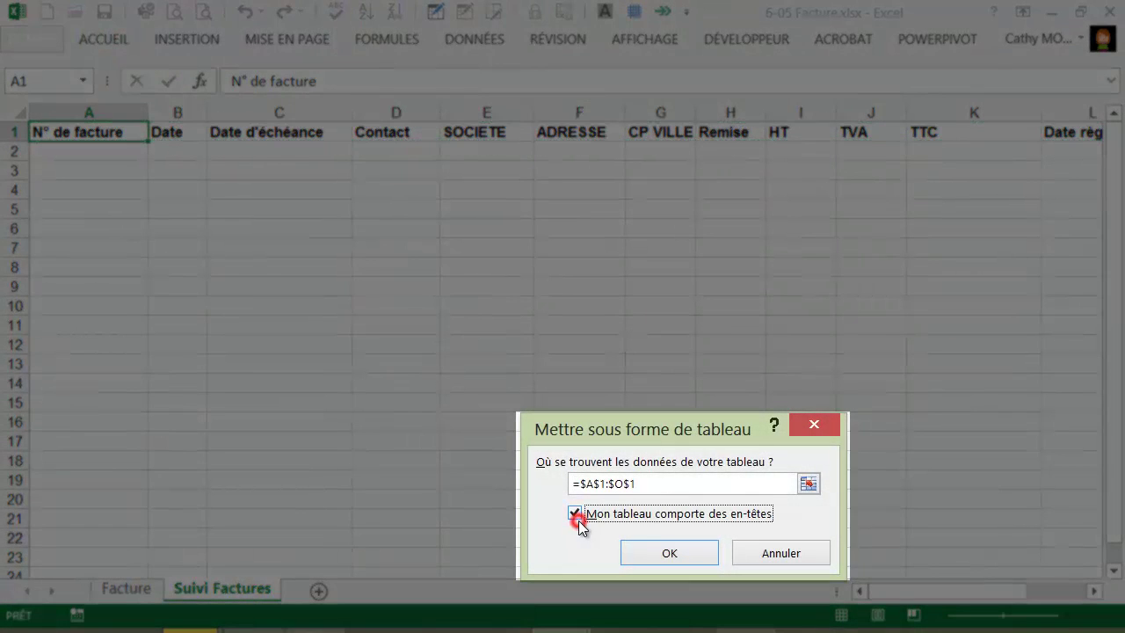
{"action": "left_click", "coordinate": [670, 552]}
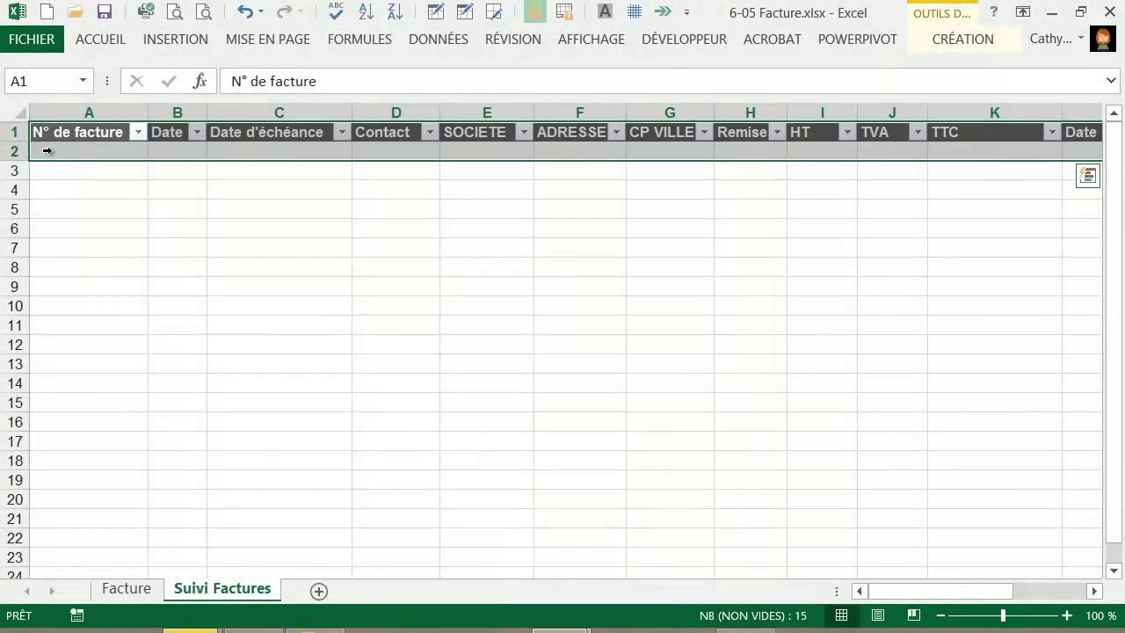
- Widen the Date column of the invoice table so that full dates fit
{"action": "left_click", "coordinate": [78, 152]}
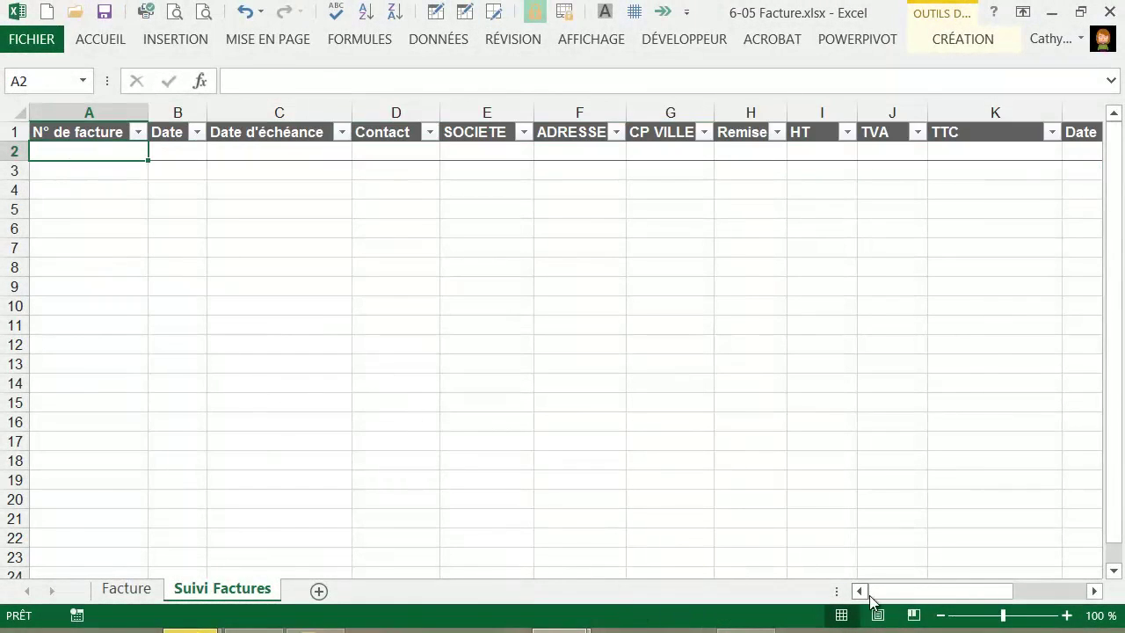
{"action": "mouse_move", "coordinate": [939, 596]}
{"action": "left_mouse_down"}
{"action": "mouse_move", "coordinate": [1029, 606]}
{"action": "mouse_move", "coordinate": [939, 596]}
{"action": "left_mouse_up"}
{"action": "left_click_drag", "start_coordinate": [208, 113], "coordinate": [248, 112]}
- Add data validation to Date cell B2 that allows only dates greater than (supérieure à) 01/01/1900
{"action": "left_click", "coordinate": [188, 151]}
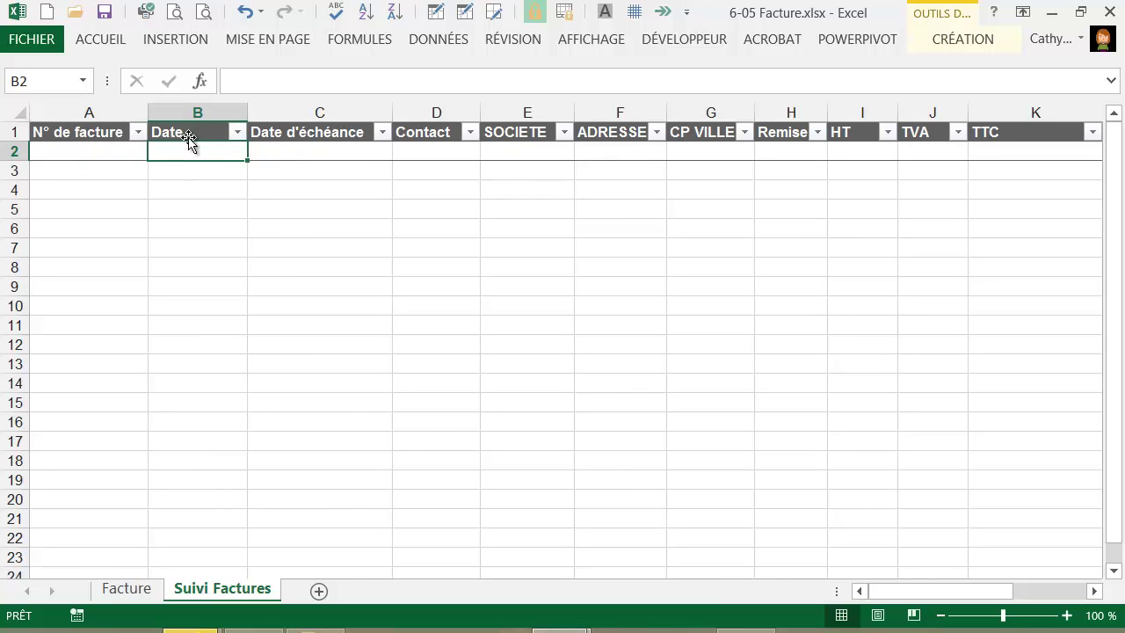
{"action": "left_click", "coordinate": [442, 39]}
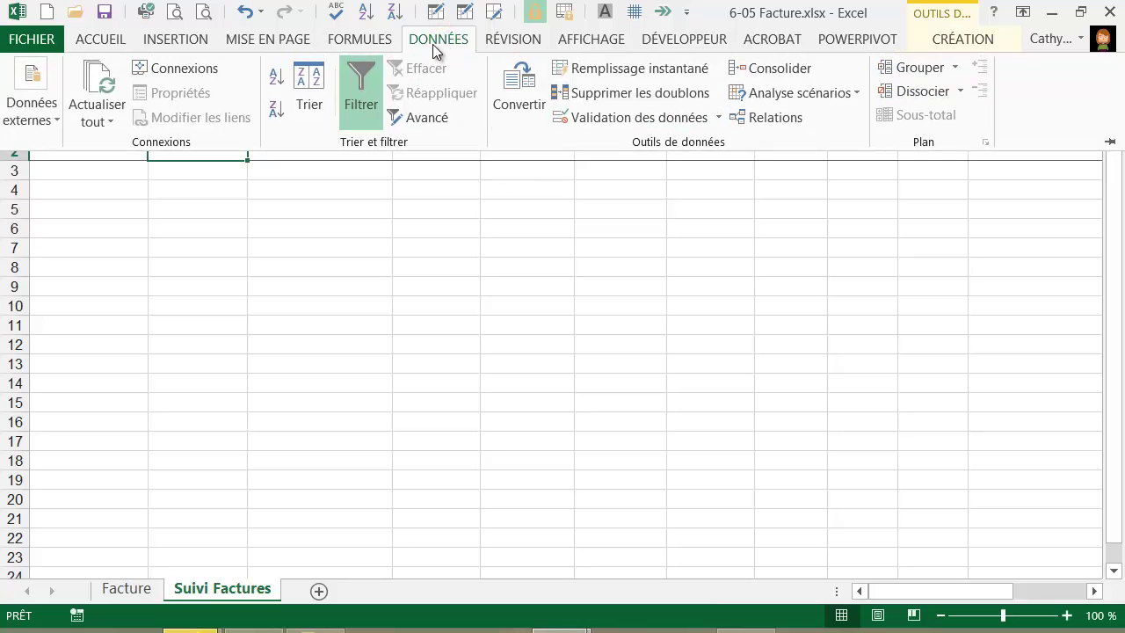
{"action": "left_click", "coordinate": [645, 118]}
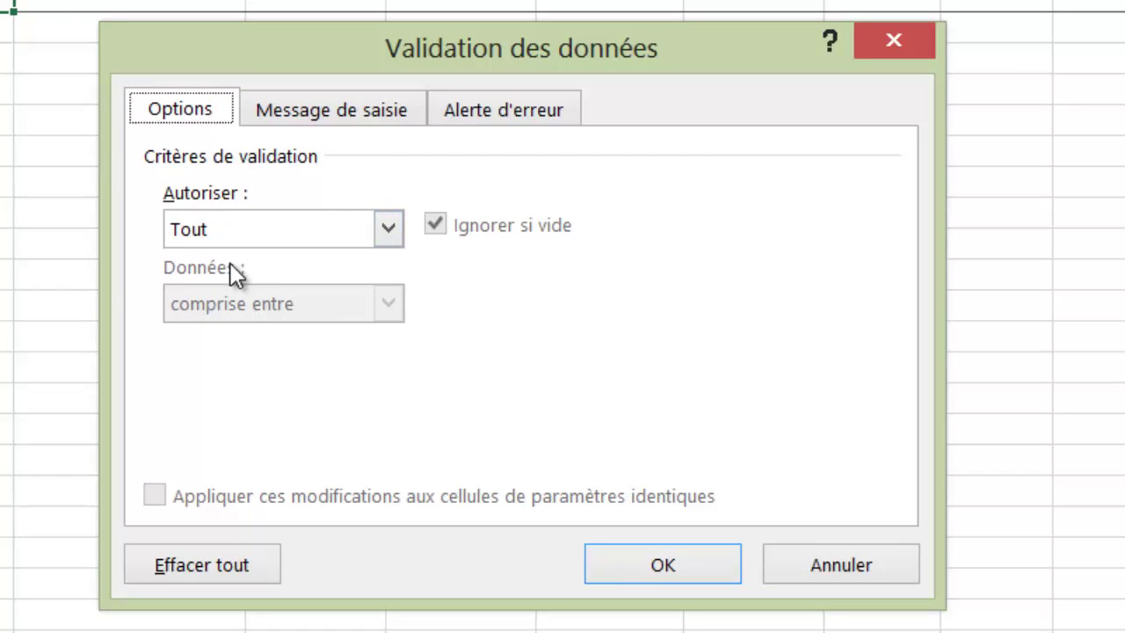
{"action": "left_click", "coordinate": [388, 229]}
{"action": "left_click", "coordinate": [195, 360]}
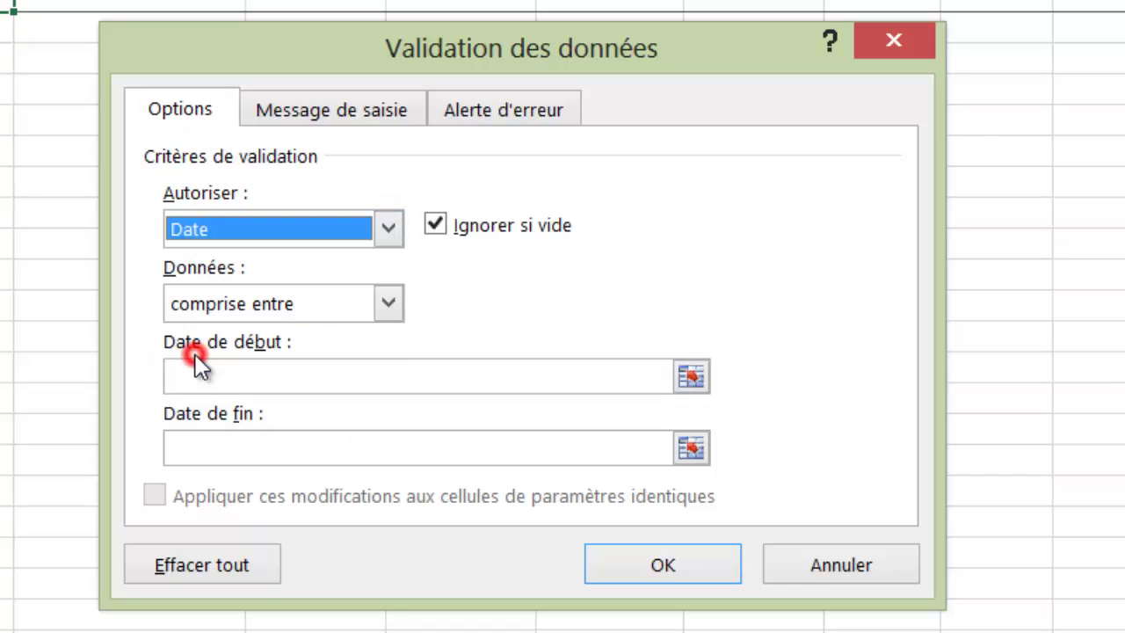
{"action": "left_click", "coordinate": [389, 302]}
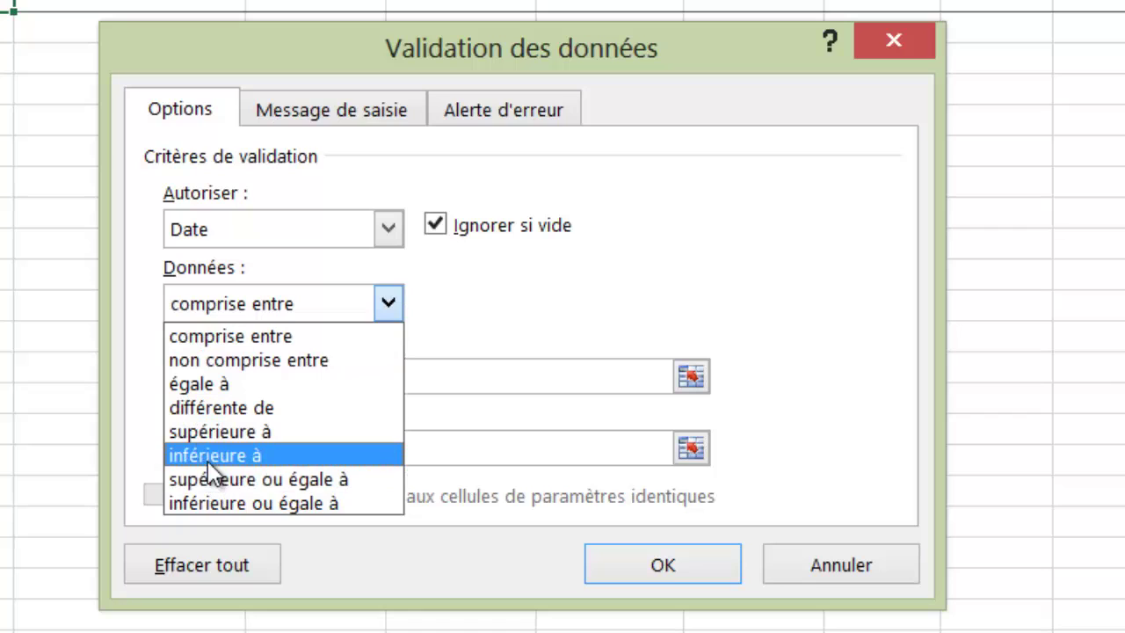
{"action": "left_click", "coordinate": [212, 431]}
{"action": "left_click", "coordinate": [264, 385]}
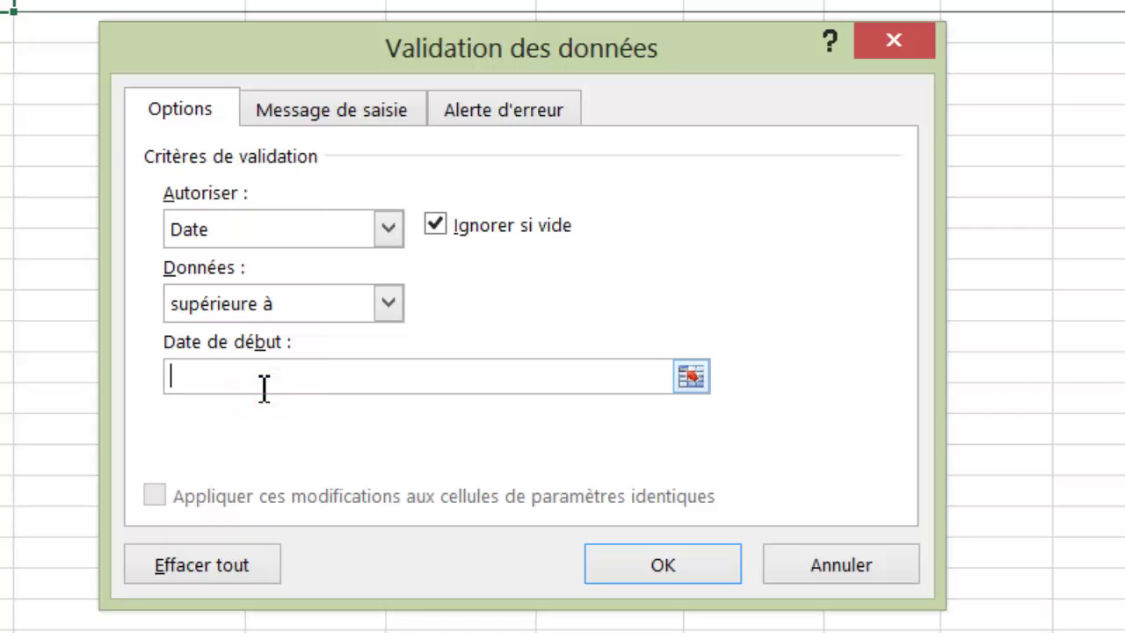
{"action": "type", "text": "01/01/1900"}
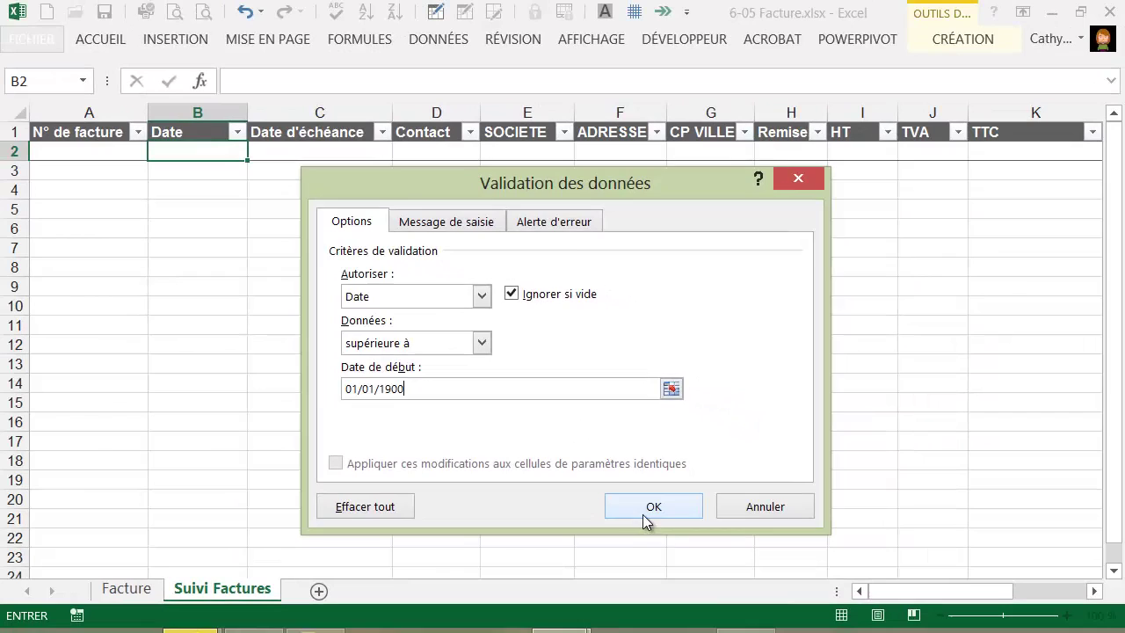
{"action": "left_click", "coordinate": [644, 514]}
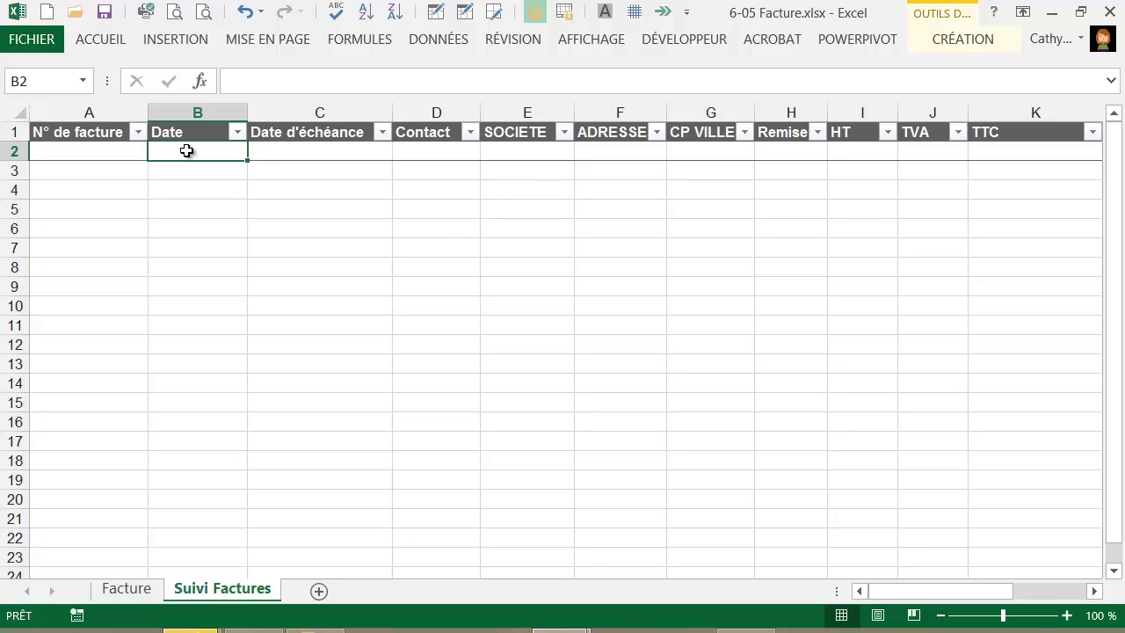
- Enter the date 28/01/2013 in cell B2 to test the validation rule
{"action": "type", "text": "28/01/2"}
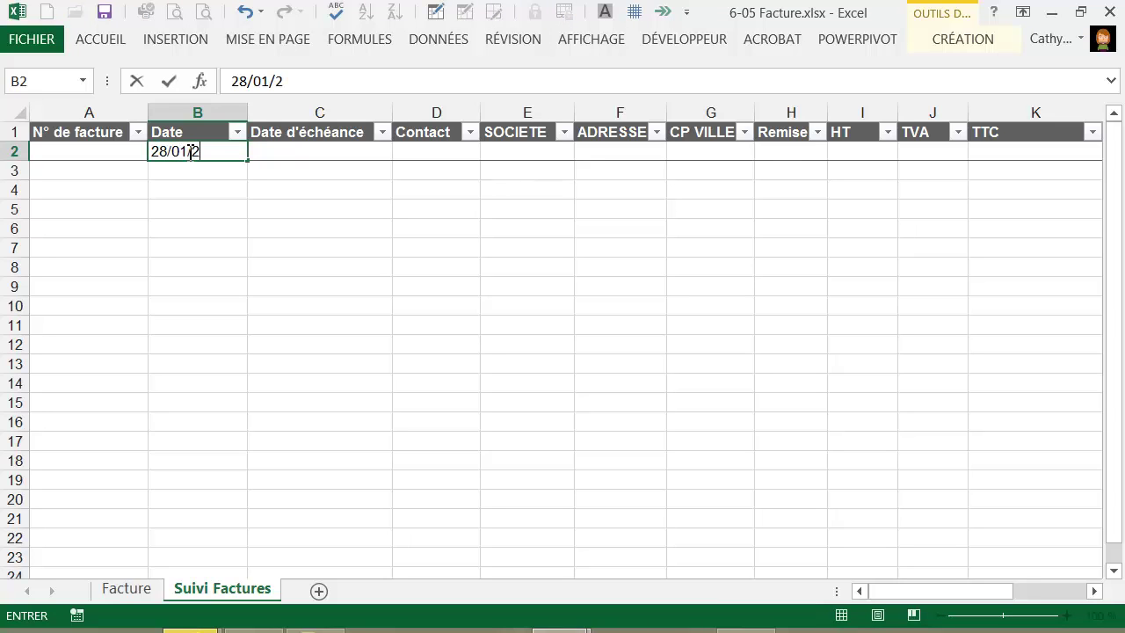
{"action": "type", "text": "013"}
{"action": "key", "text": "Return"}
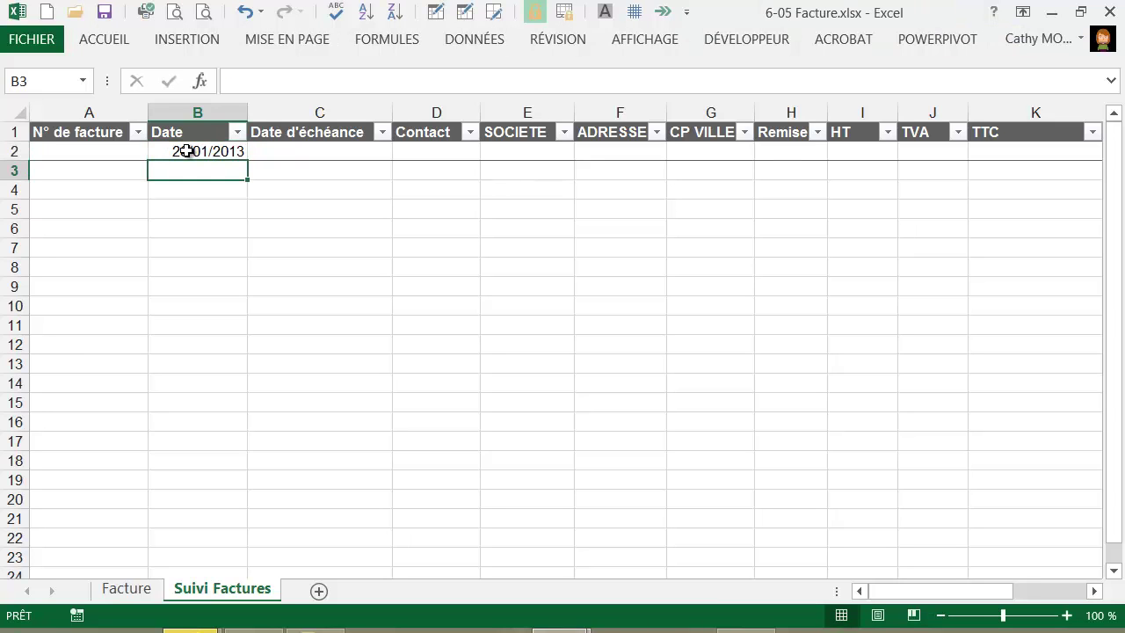
- Enter 155 in Date cell B2 to test how the validation rule treats a plain number
{"action": "left_click", "coordinate": [187, 152]}
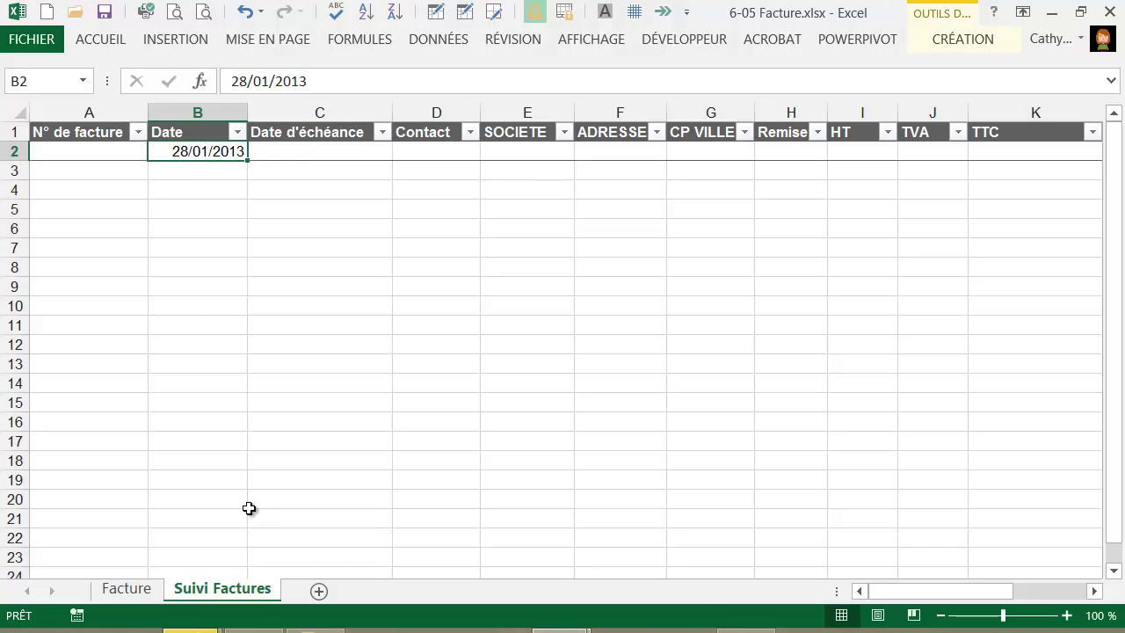
{"action": "type", "text": "155"}
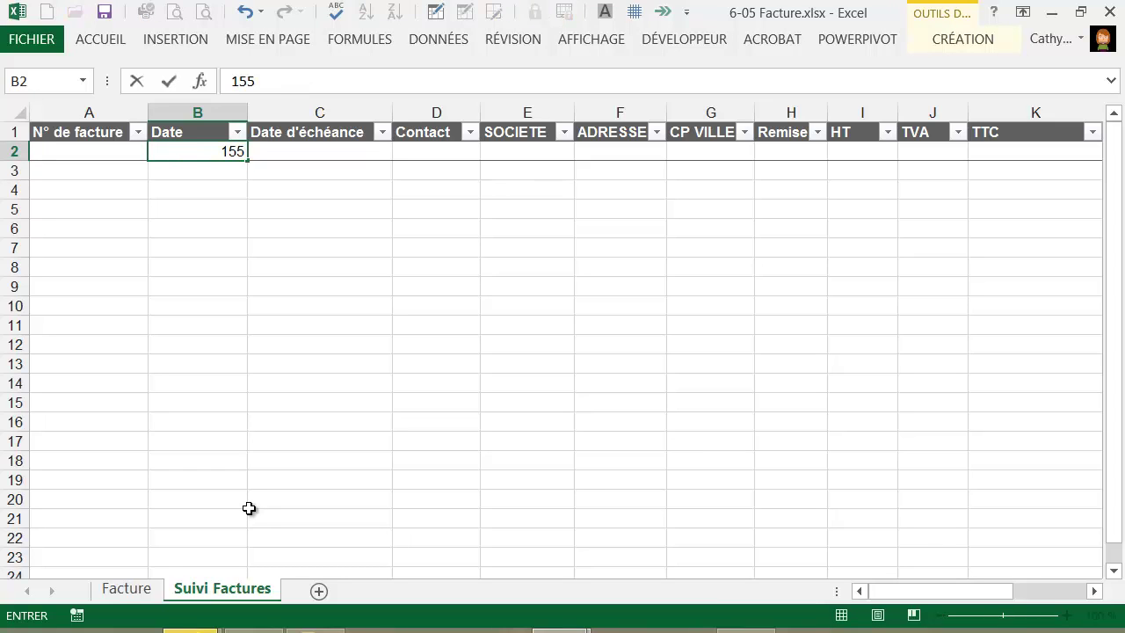
{"action": "key", "text": "Return"}
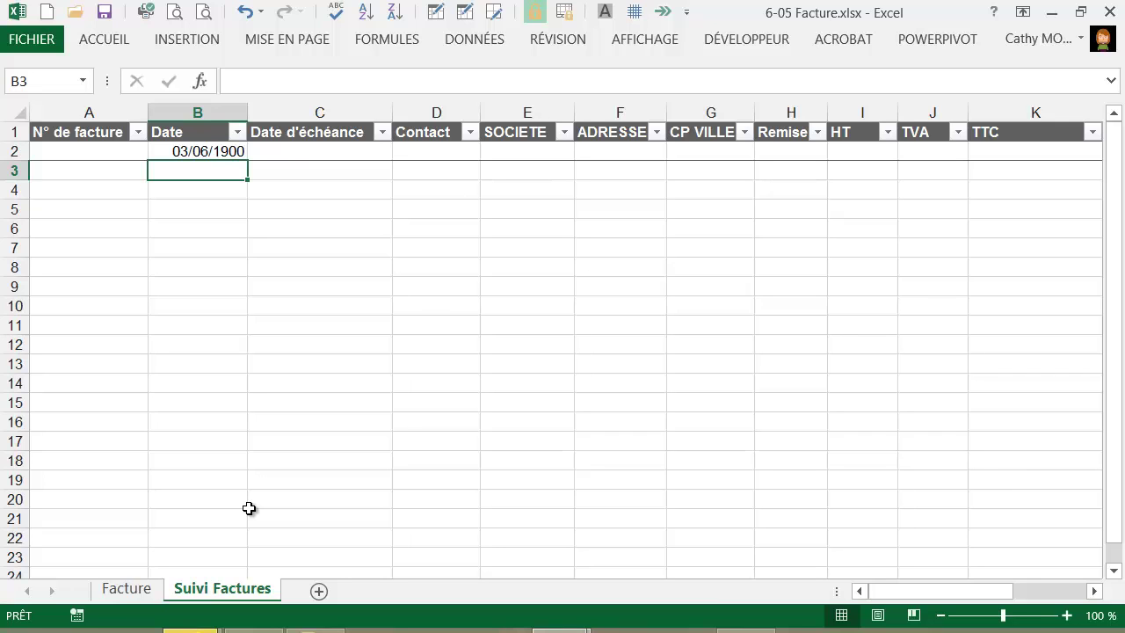
- Try to enter the negative number -500 in Date cell B2 and return to editing the entry
{"action": "key", "text": "Up"}
{"action": "type", "text": "-"}
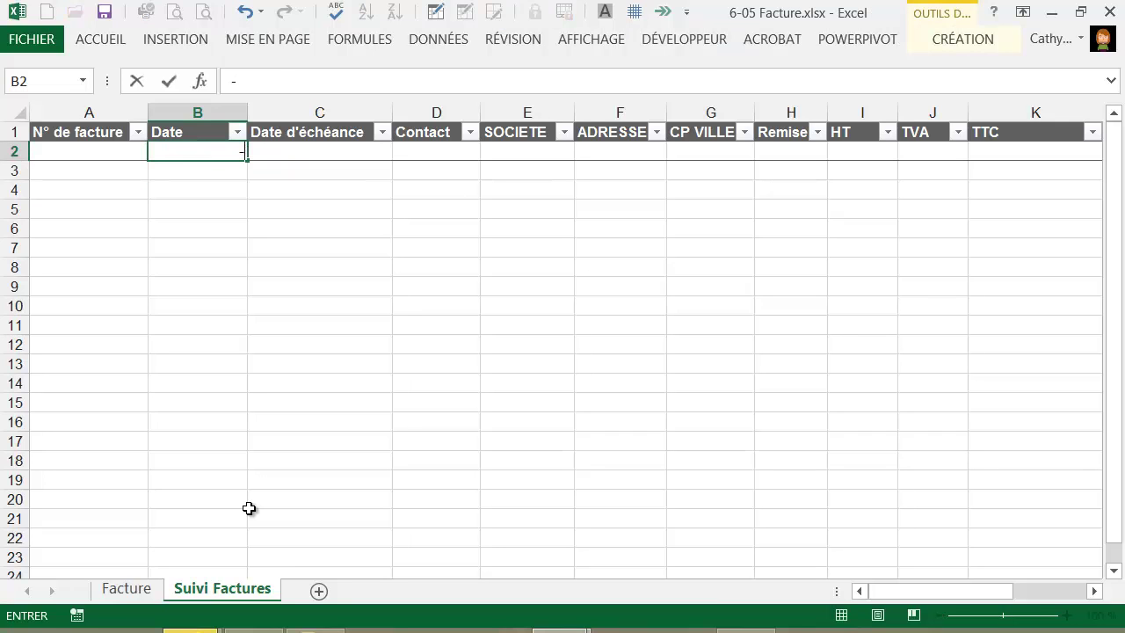
{"action": "type", "text": "500"}
{"action": "key", "text": "Return"}
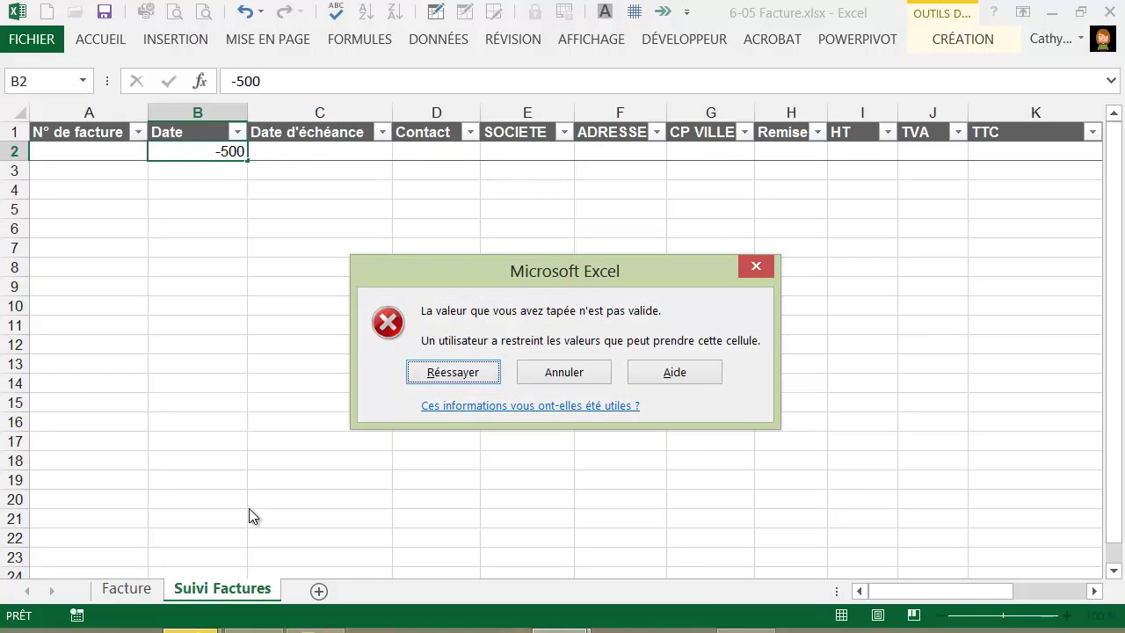
{"action": "left_click", "coordinate": [445, 371]}
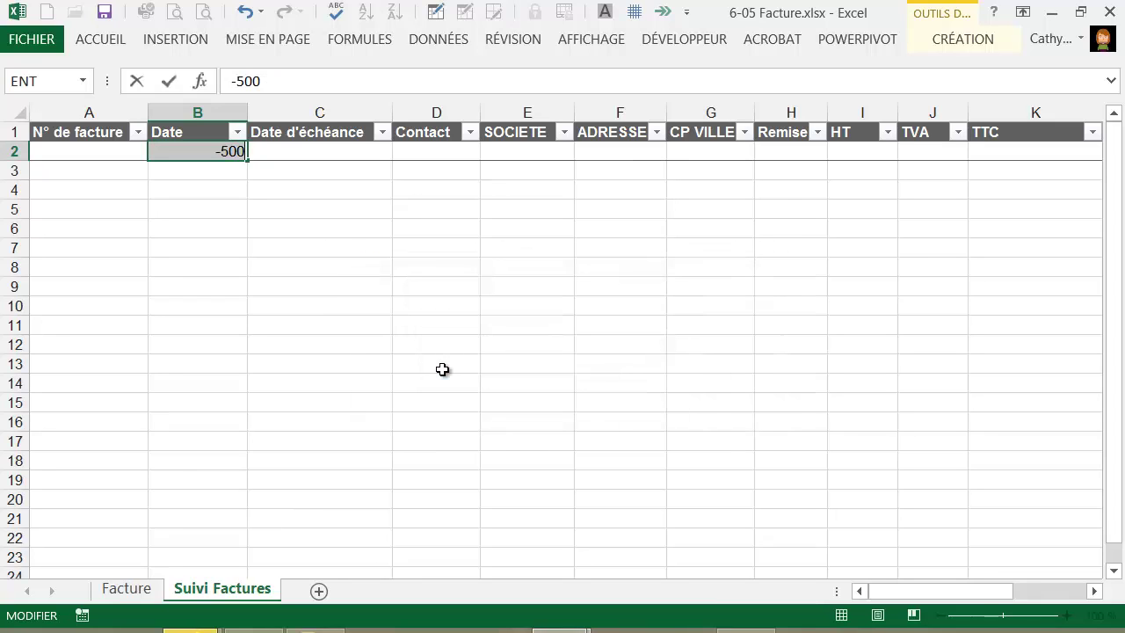
- Try the misspelled date 3 JANBIER 2013 in cell B2 and discard the entry
{"action": "type", "text": "3"}
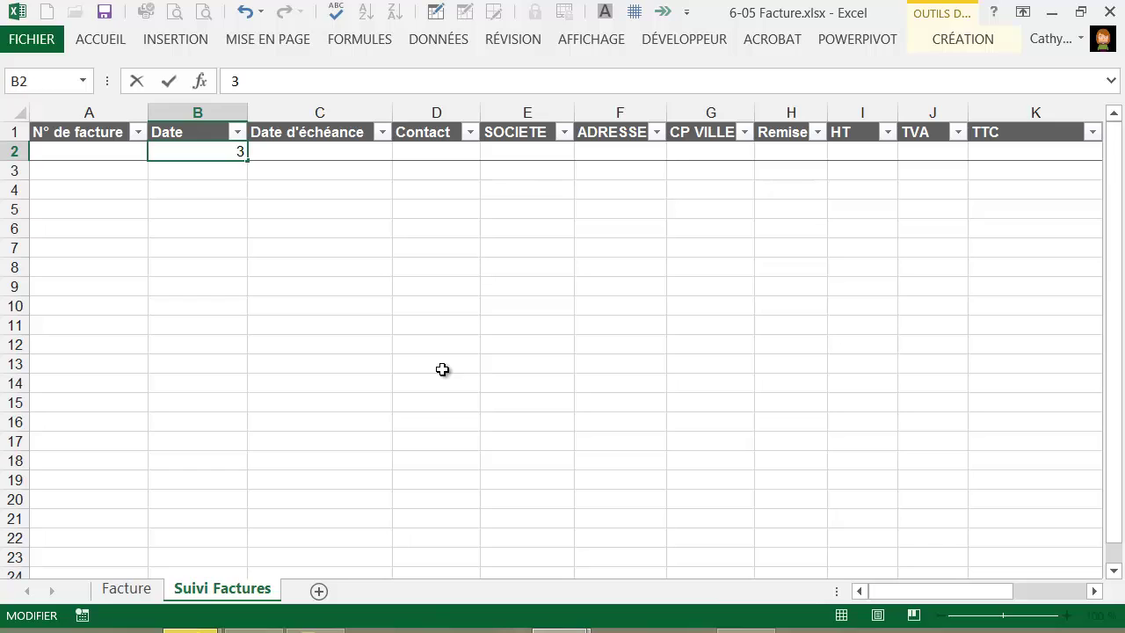
{"action": "type", "text": " JANBIER 2013"}
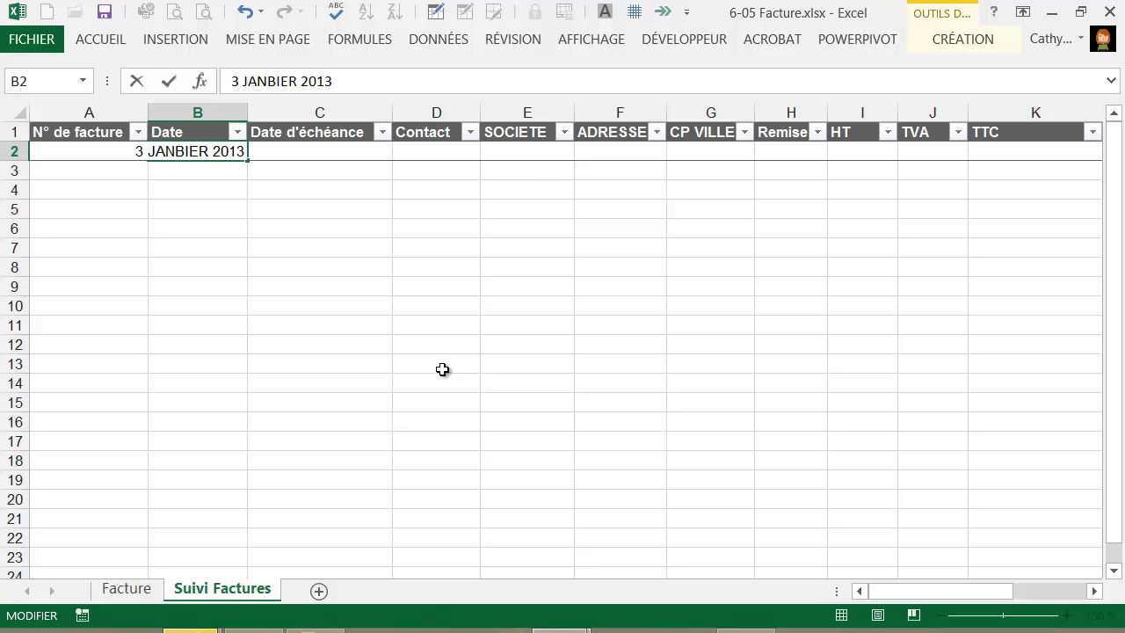
{"action": "key", "text": "Return"}
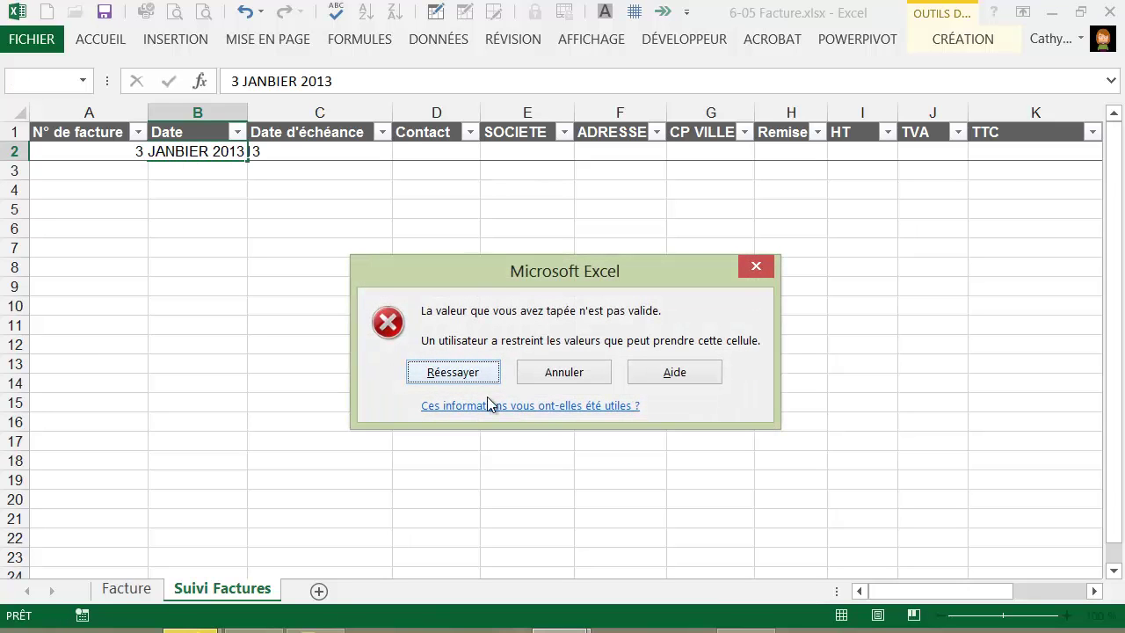
{"action": "left_click", "coordinate": [592, 376]}
- Set up data validation for Date d'échéance cell C2, allowing only dates greater than or equal to (supérieure ou égale à) =B2
{"action": "left_click", "coordinate": [319, 151]}
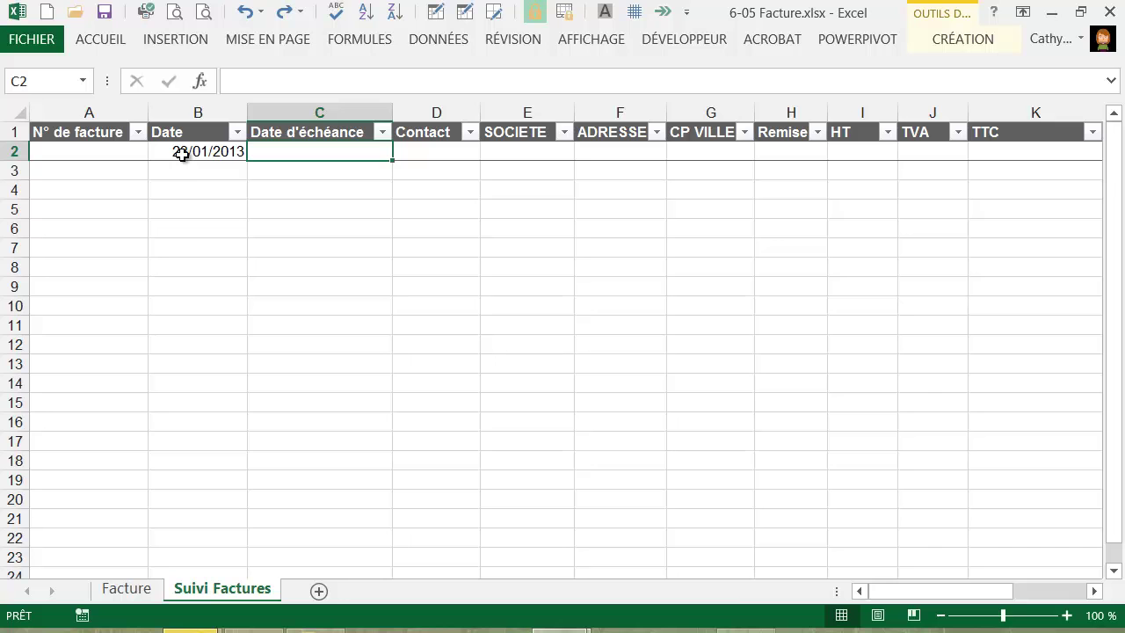
{"action": "left_click", "coordinate": [425, 45]}
{"action": "left_click", "coordinate": [613, 124]}
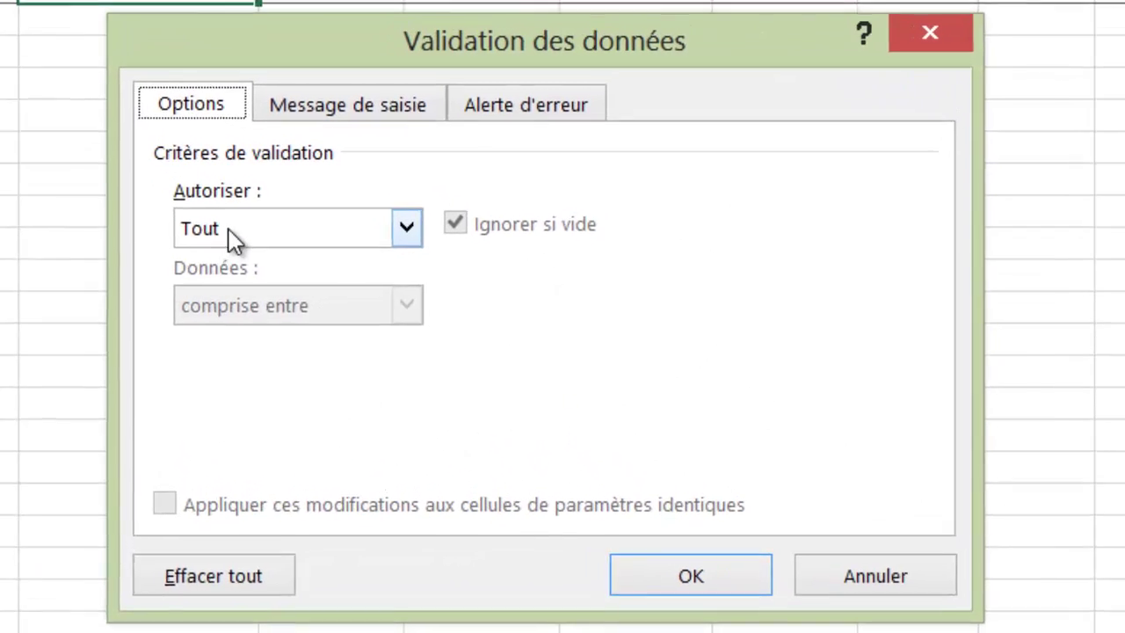
{"action": "left_click", "coordinate": [306, 262]}
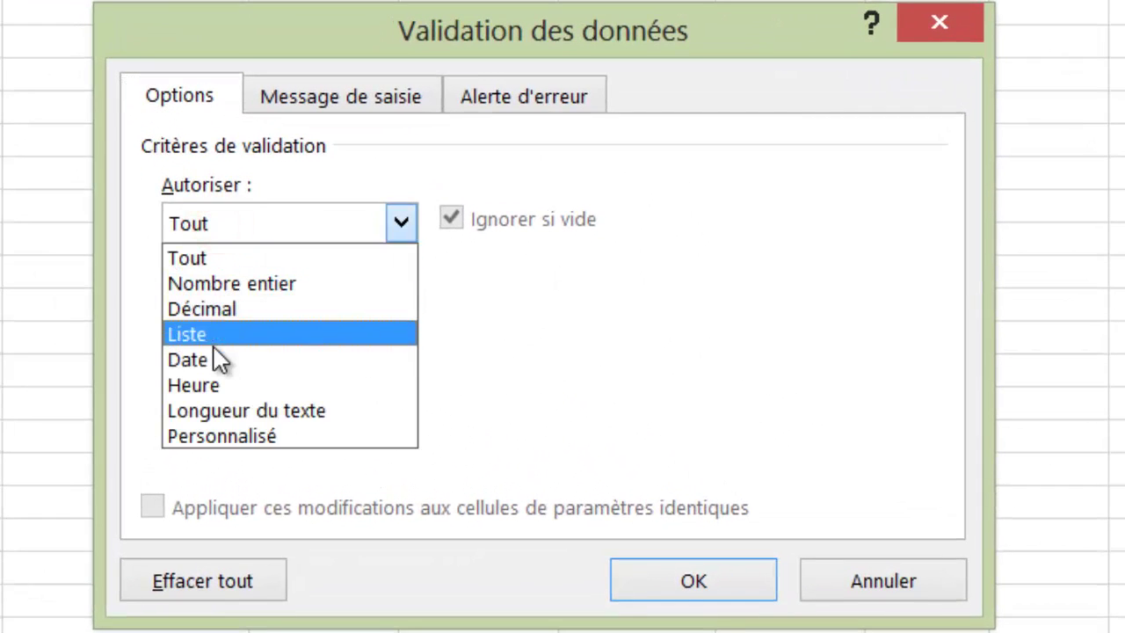
{"action": "left_click", "coordinate": [216, 371]}
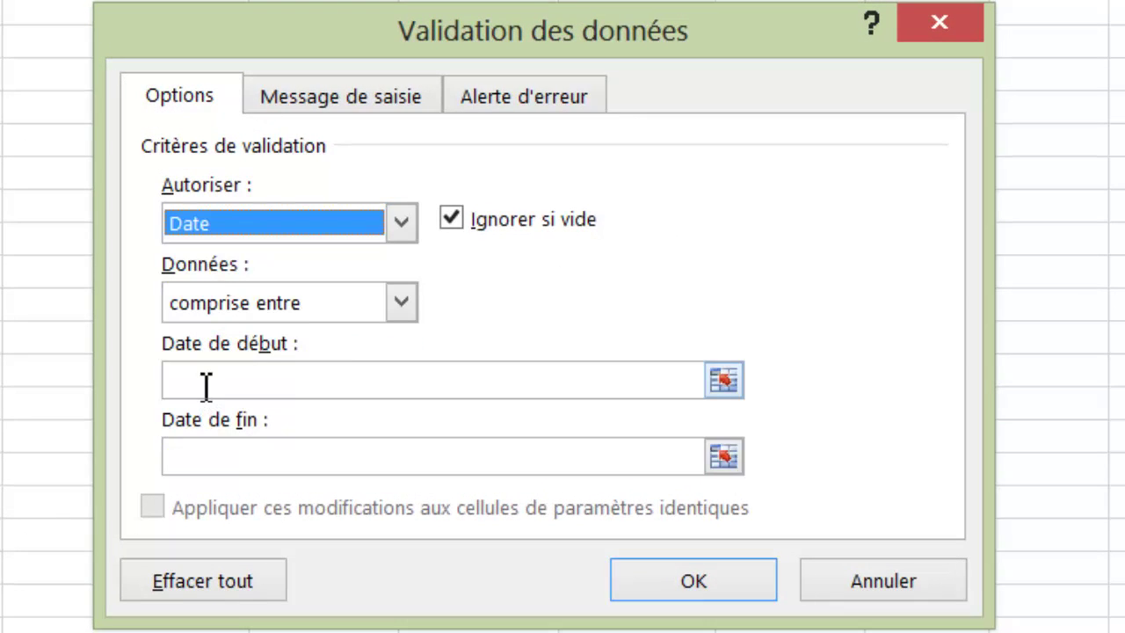
{"action": "left_click", "coordinate": [204, 382]}
{"action": "left_click", "coordinate": [256, 304]}
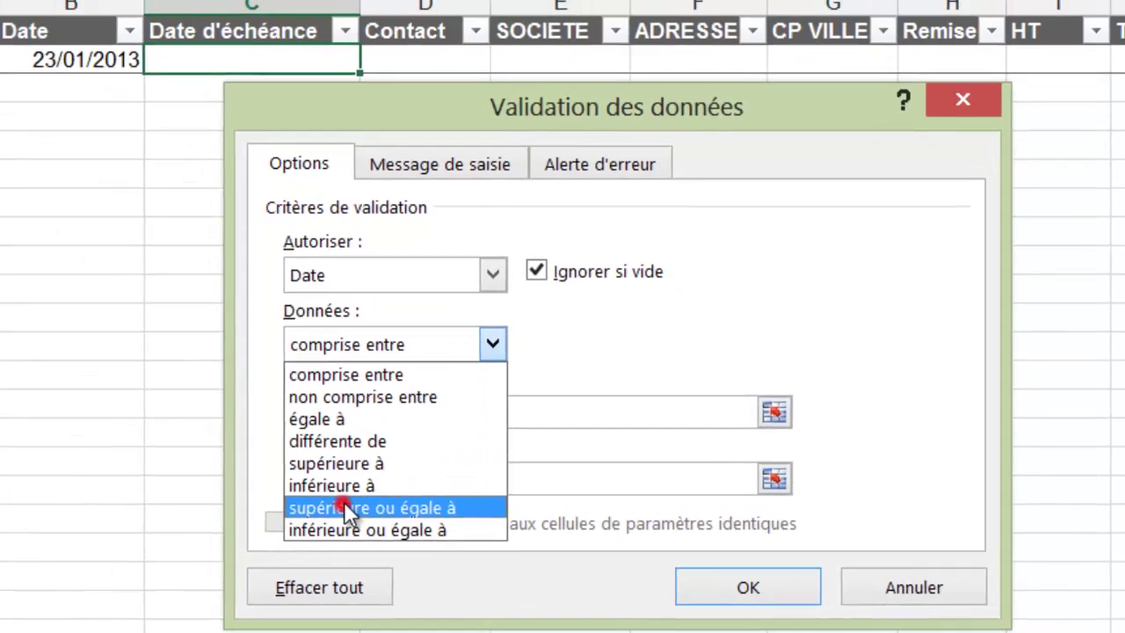
{"action": "left_click", "coordinate": [237, 490]}
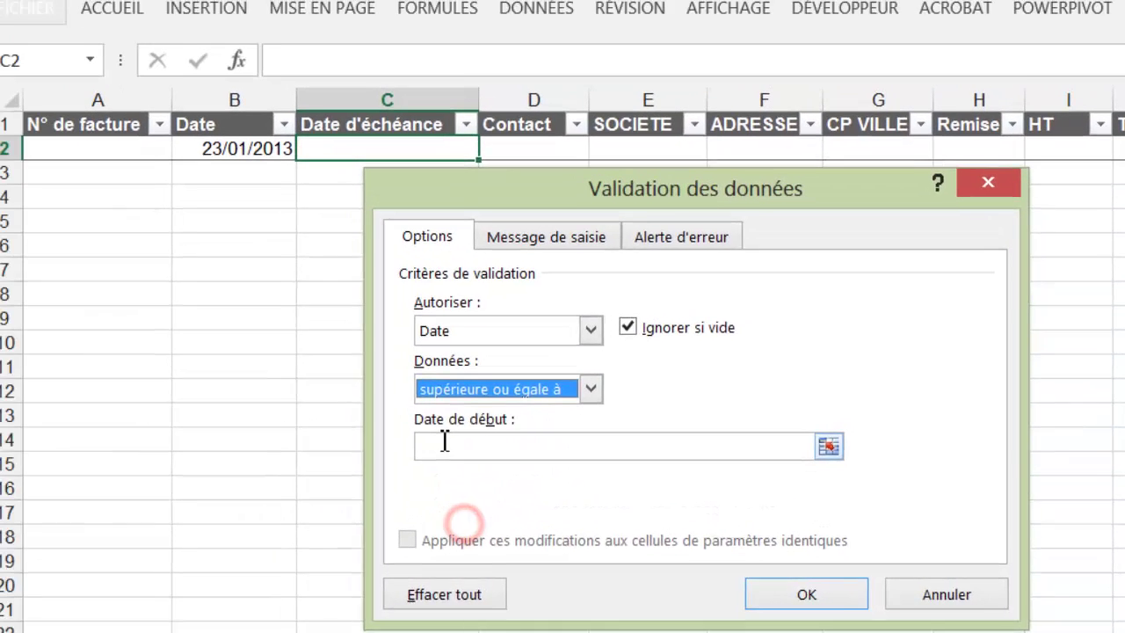
{"action": "left_click", "coordinate": [198, 382]}
{"action": "type", "text": "="}
{"action": "left_click", "coordinate": [238, 155]}
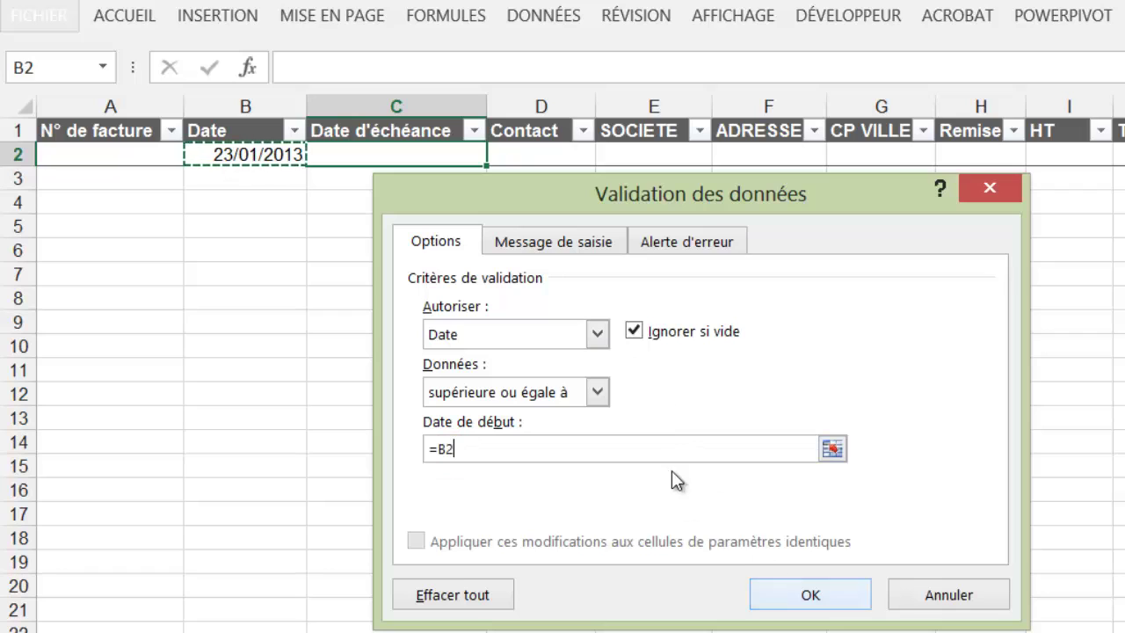
- Give the C2 validation an error alert titled ERREUR DE SAISIE with the message "Date supérieure à la date de facturation" and apply the rule
{"action": "left_click", "coordinate": [683, 251]}
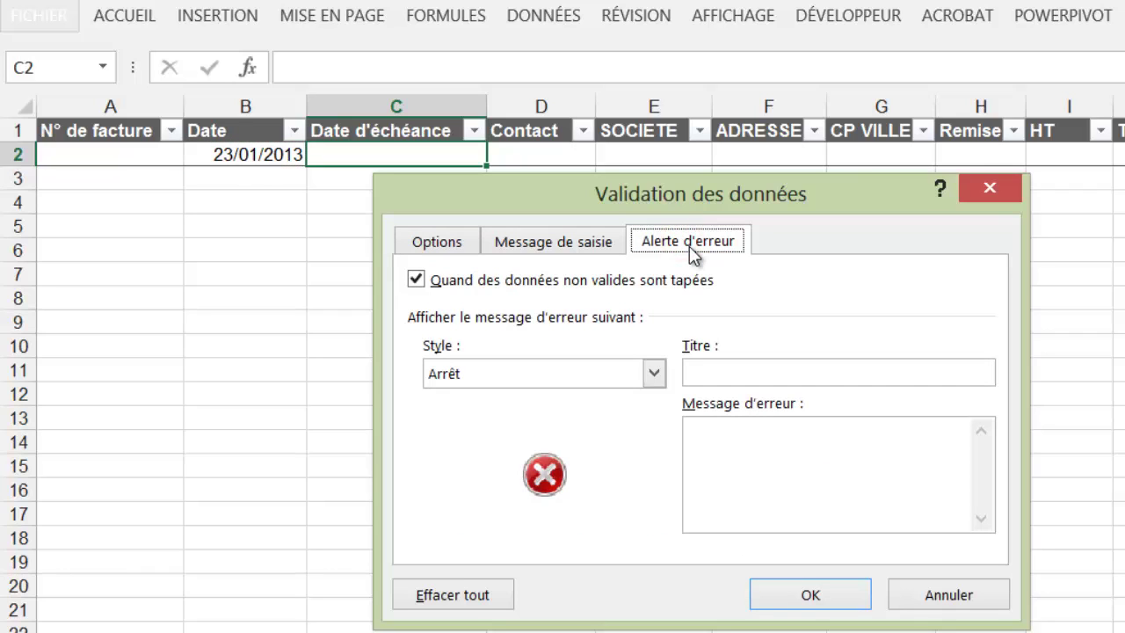
{"action": "left_click", "coordinate": [742, 373]}
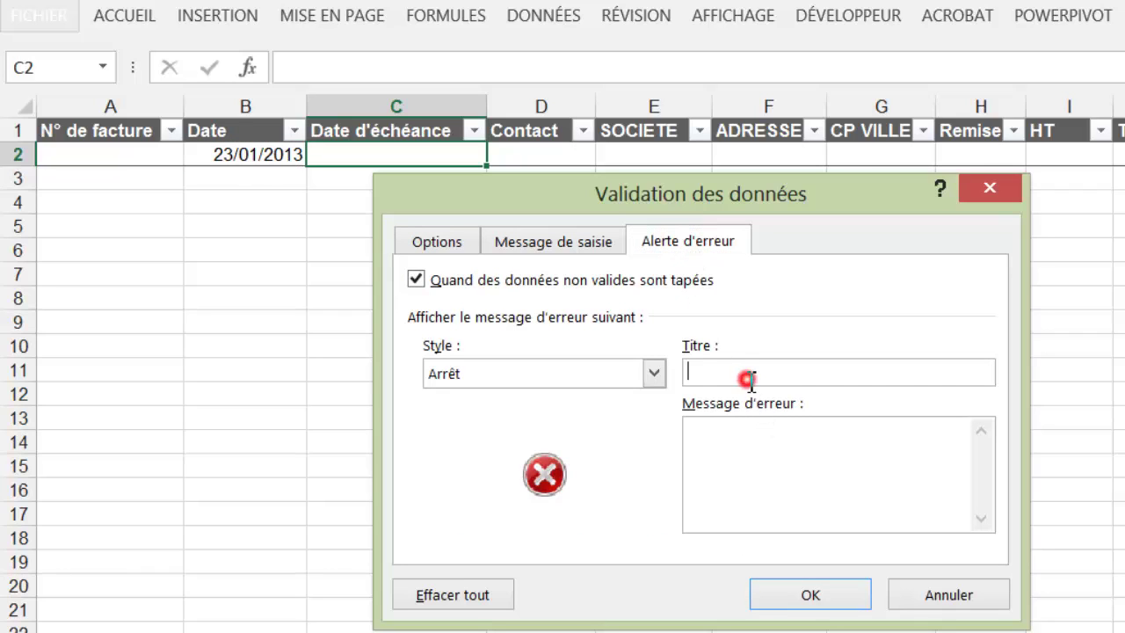
{"action": "type", "text": "err"}
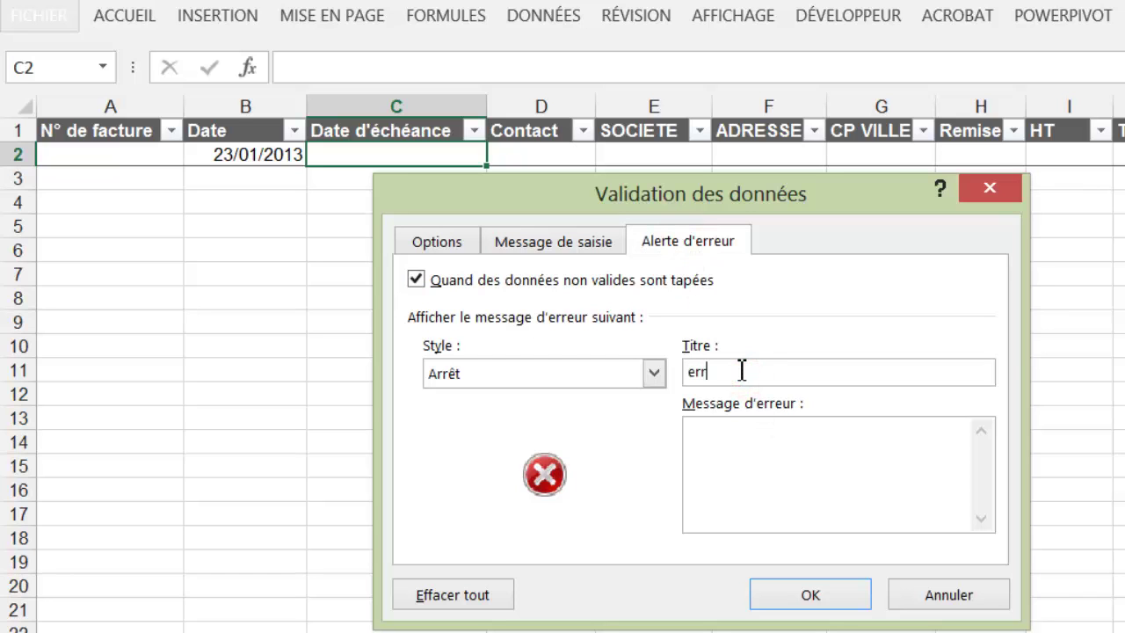
{"action": "key", "text": "BackSpace"}
{"action": "key", "text": "BackSpace"}
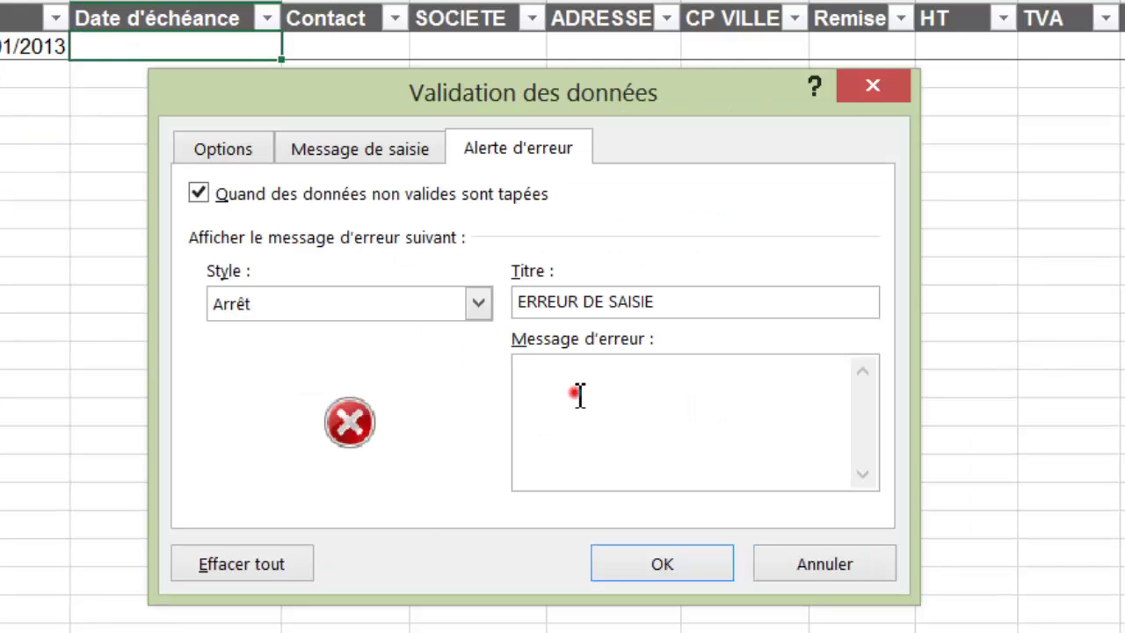
{"action": "left_click", "coordinate": [744, 451]}
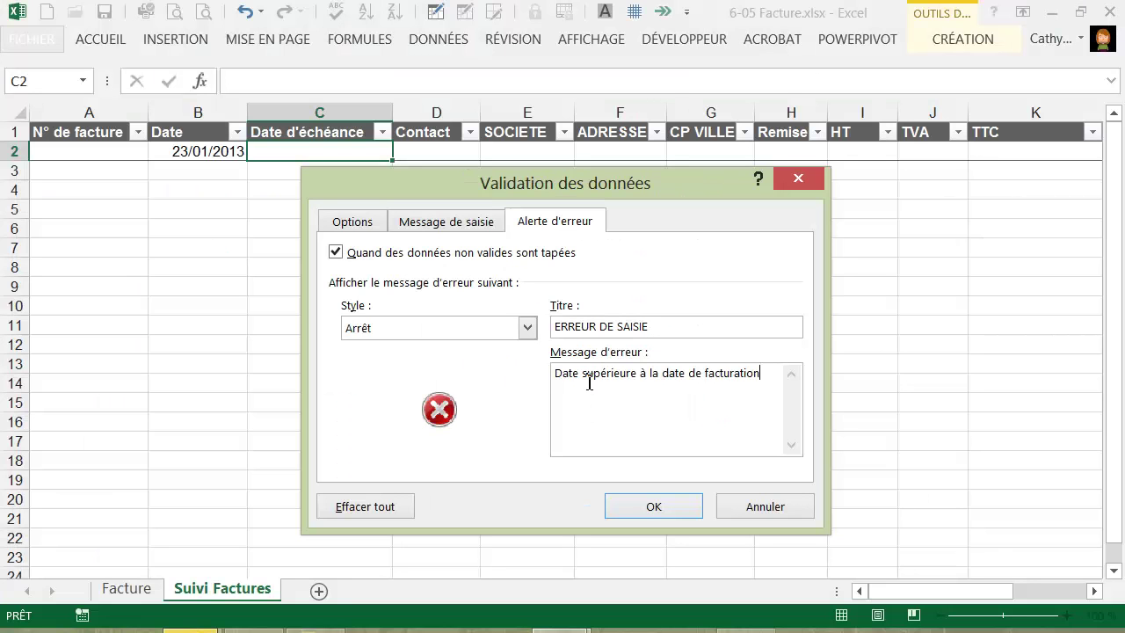
{"action": "left_click", "coordinate": [648, 508]}
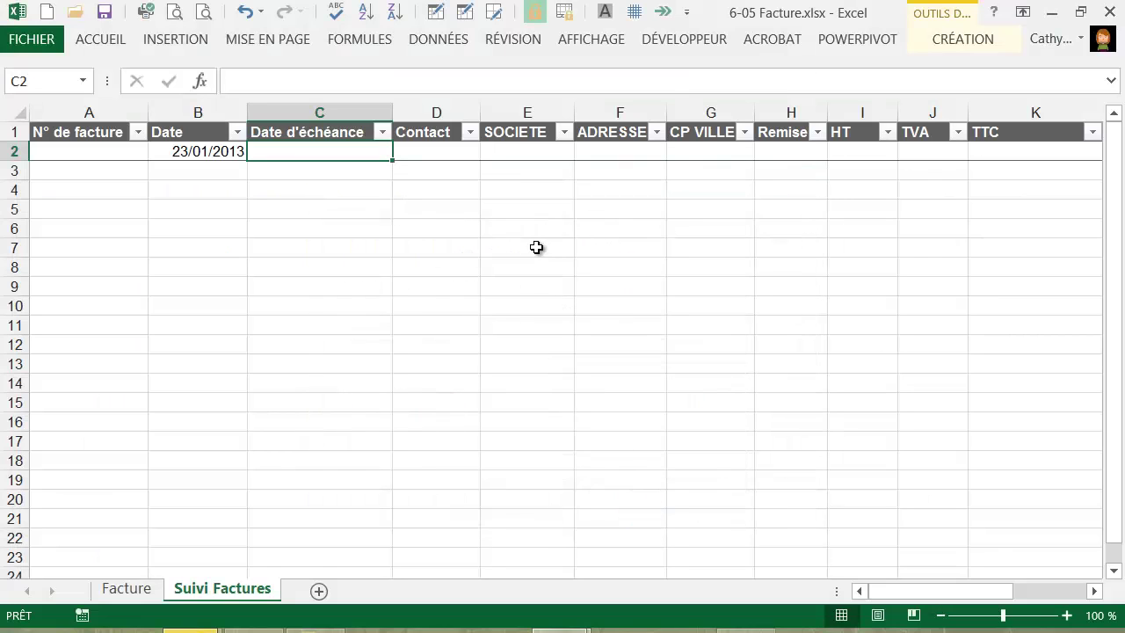
- Start a list of payment methods in the empty columns beyond the table, with Carte bancaire in cell U1
{"action": "left_click", "coordinate": [692, 149]}
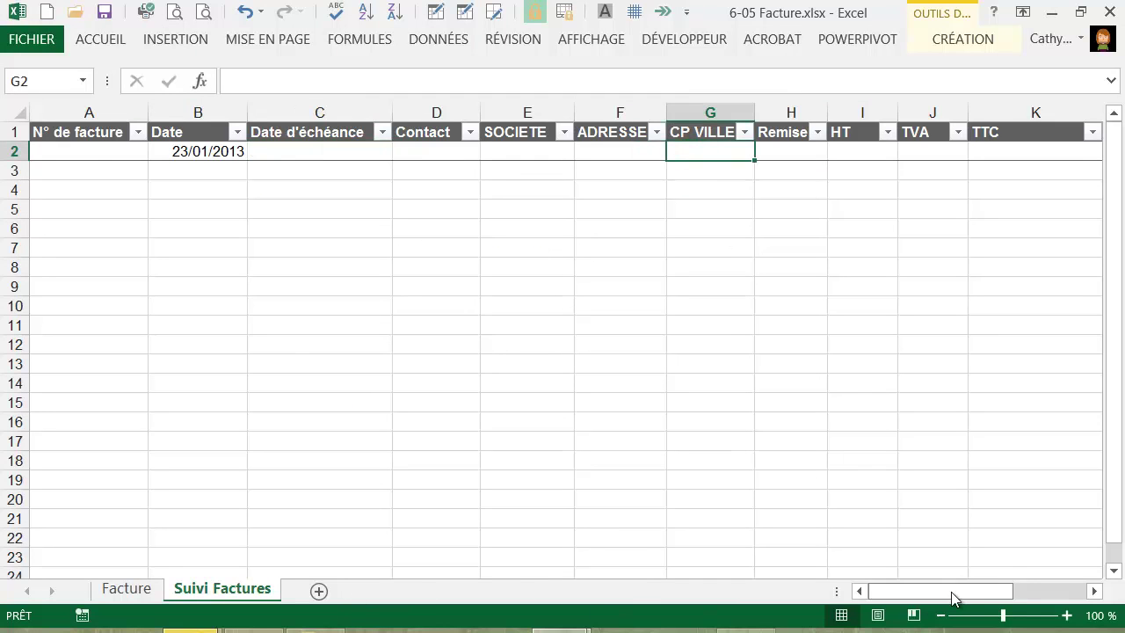
{"action": "left_click_drag", "start_coordinate": [955, 596], "coordinate": [1012, 595]}
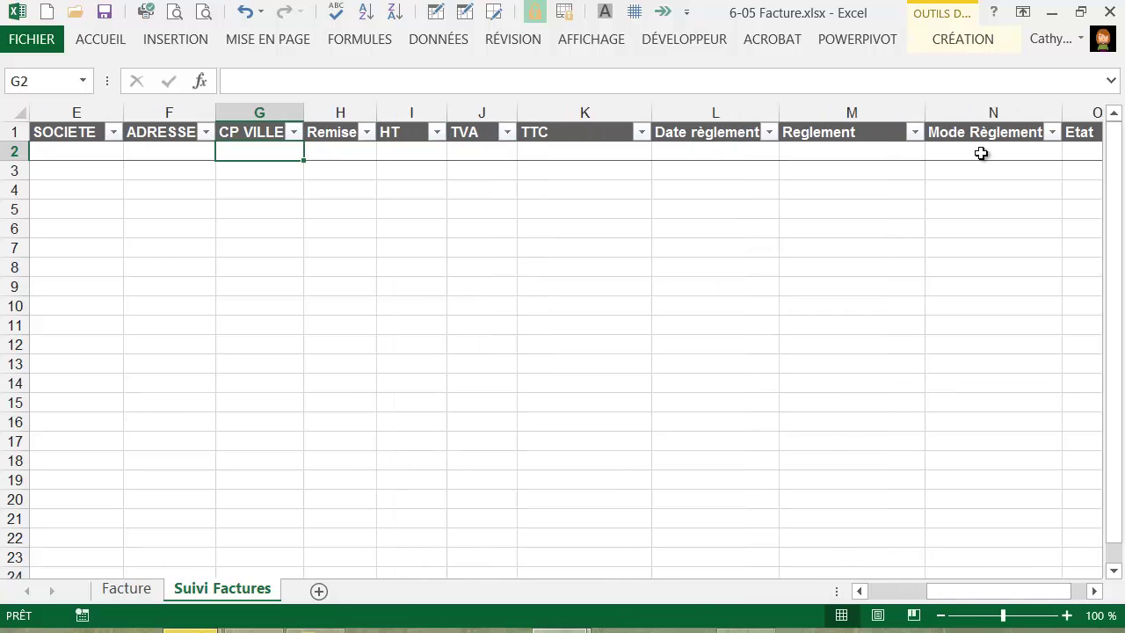
{"action": "left_click", "coordinate": [982, 151]}
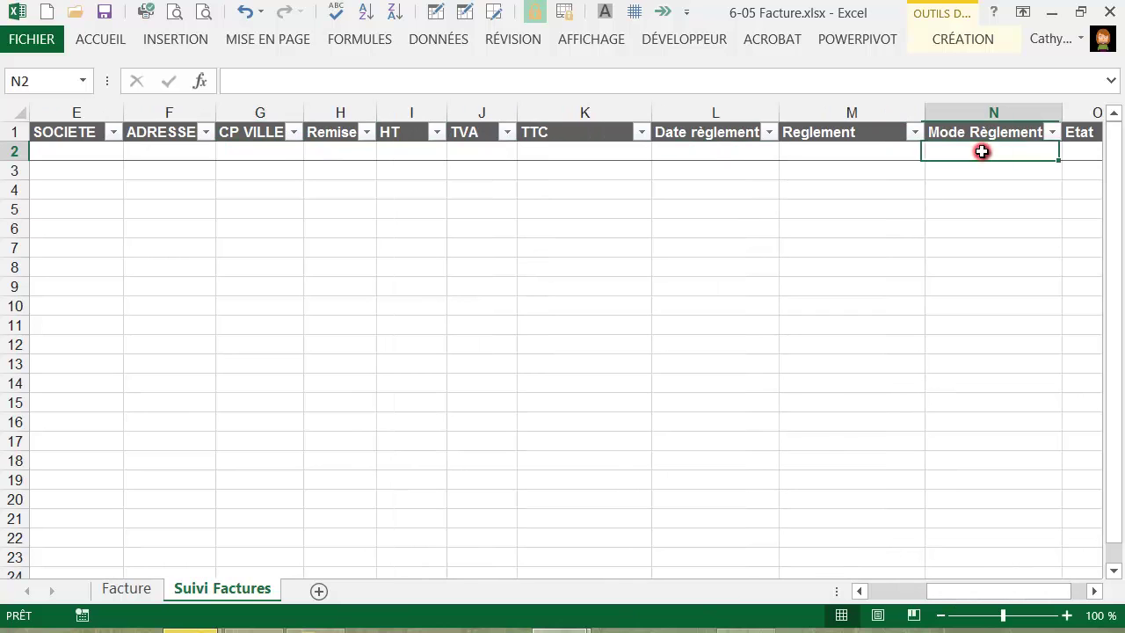
{"action": "left_click", "coordinate": [1094, 591]}
{"action": "left_click", "coordinate": [1095, 591]}
{"action": "left_click", "coordinate": [1095, 591]}
{"action": "left_click", "coordinate": [1094, 591]}
{"action": "left_click", "coordinate": [1094, 591]}
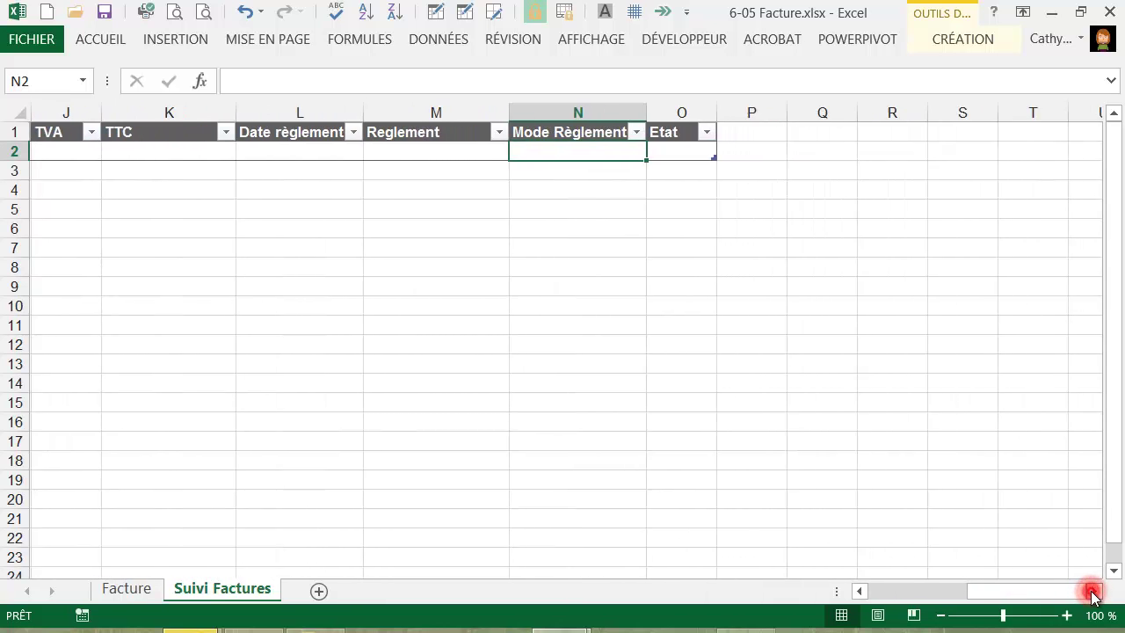
{"action": "left_click", "coordinate": [1094, 591]}
{"action": "left_click", "coordinate": [1094, 591]}
{"action": "left_click", "coordinate": [1095, 590]}
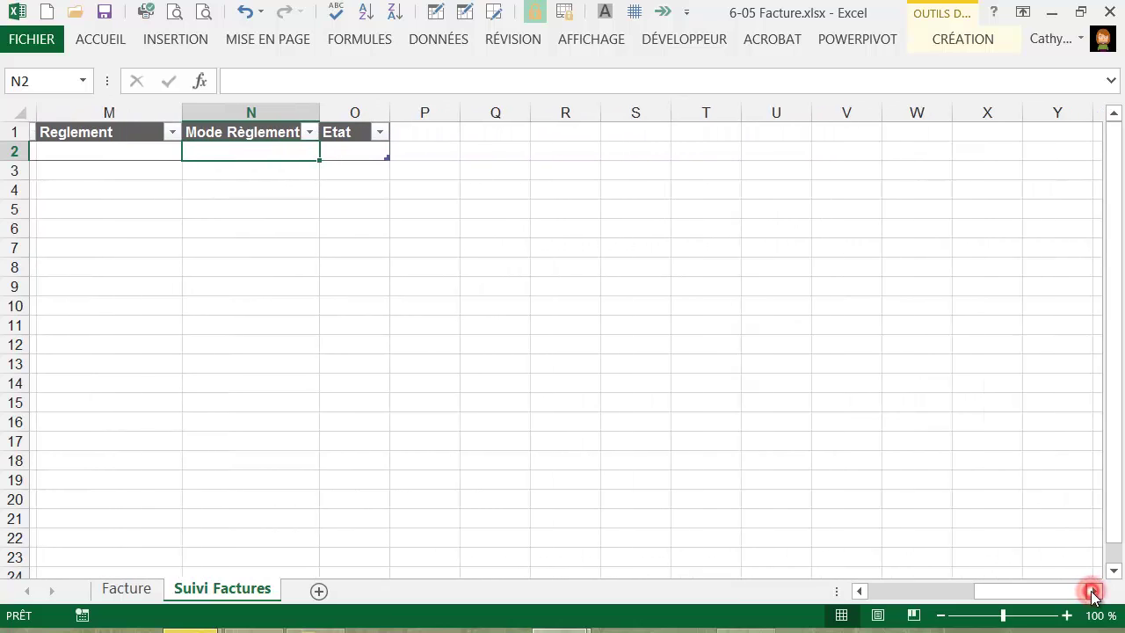
{"action": "left_click", "coordinate": [779, 134]}
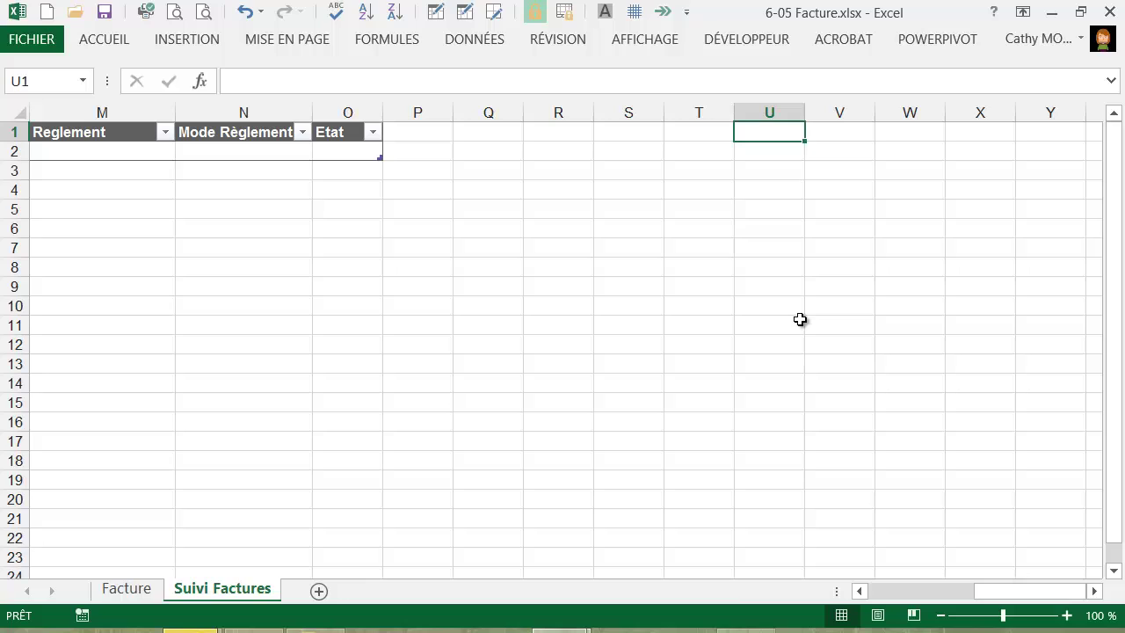
{"action": "type", "text": "C"}
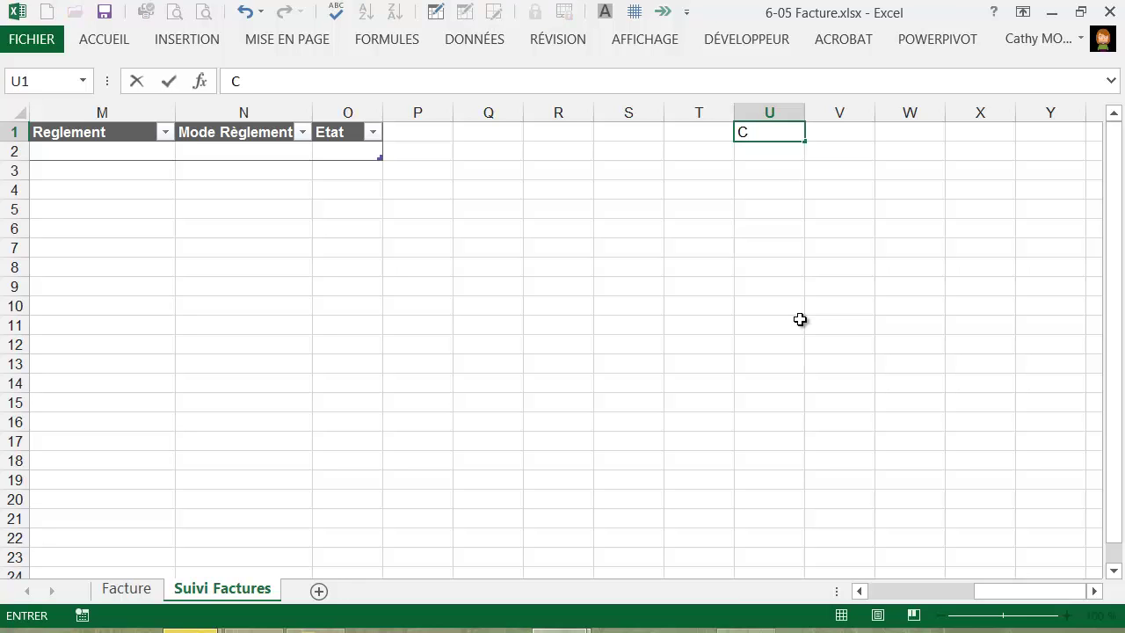
{"action": "type", "text": "arte banc"}
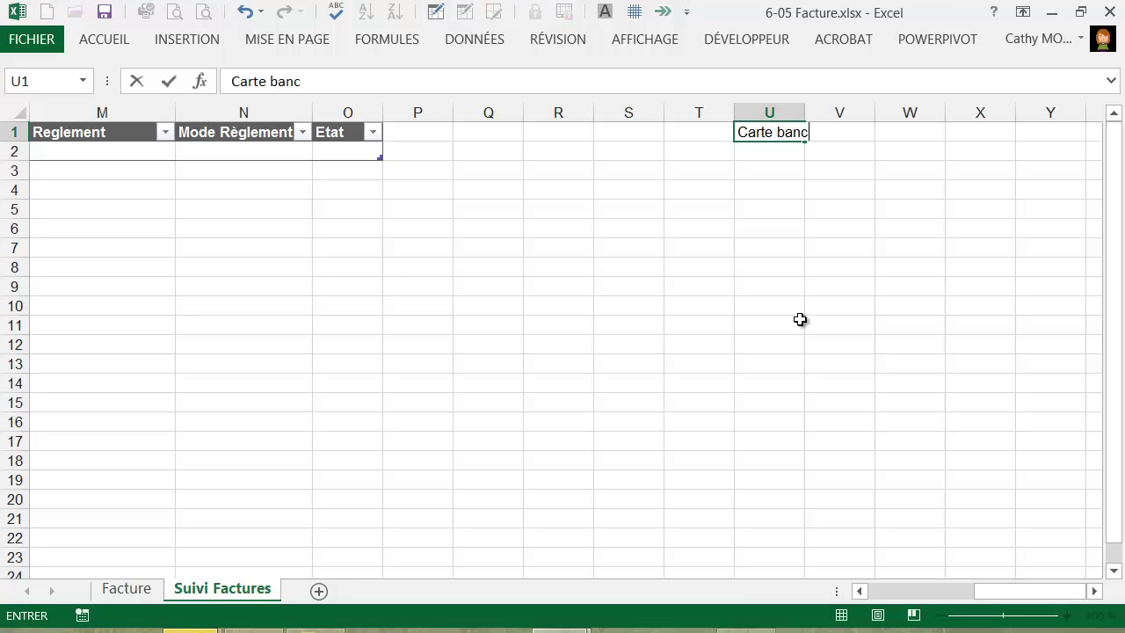
{"action": "type", "text": "aire"}
{"action": "key", "text": "Return"}
- Complete the list of payment methods with Virement, Liquide, Chèque and Traite in cells U2 to U5
{"action": "type", "text": "Virement"}
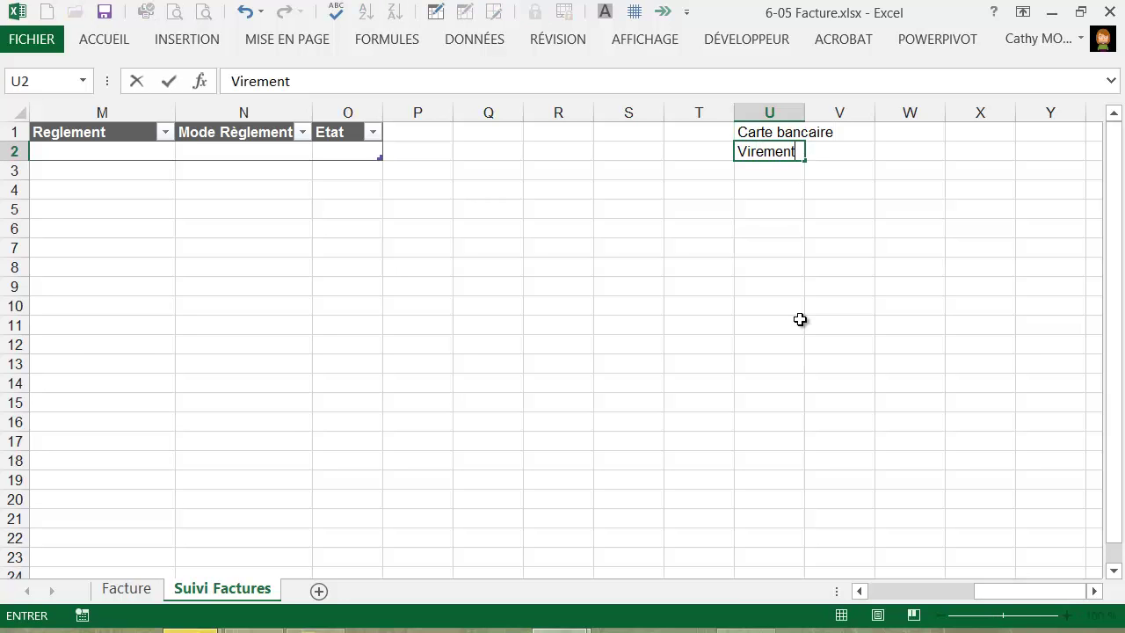
{"action": "key", "text": "Return"}
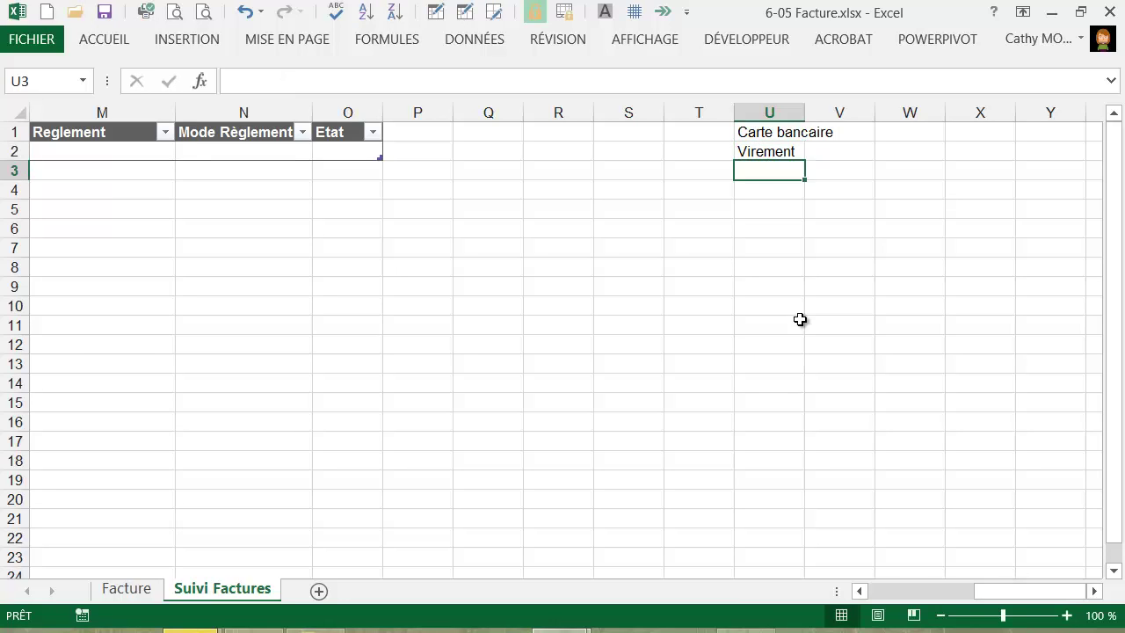
{"action": "type", "text": "Liquide"}
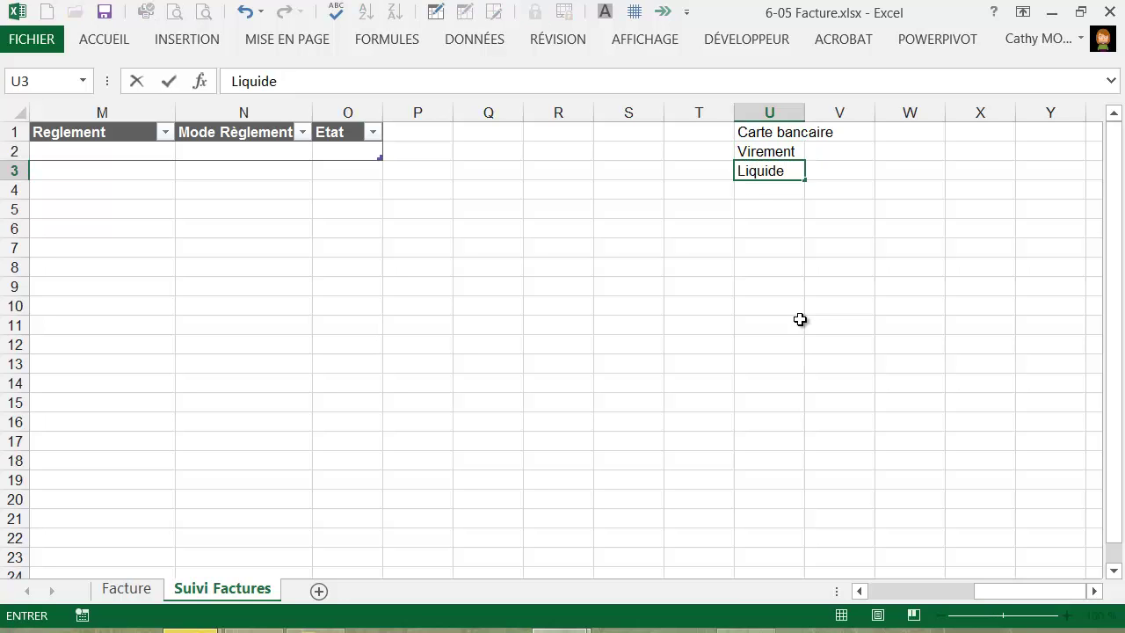
{"action": "key", "text": "Return"}
{"action": "type", "text": "C"}
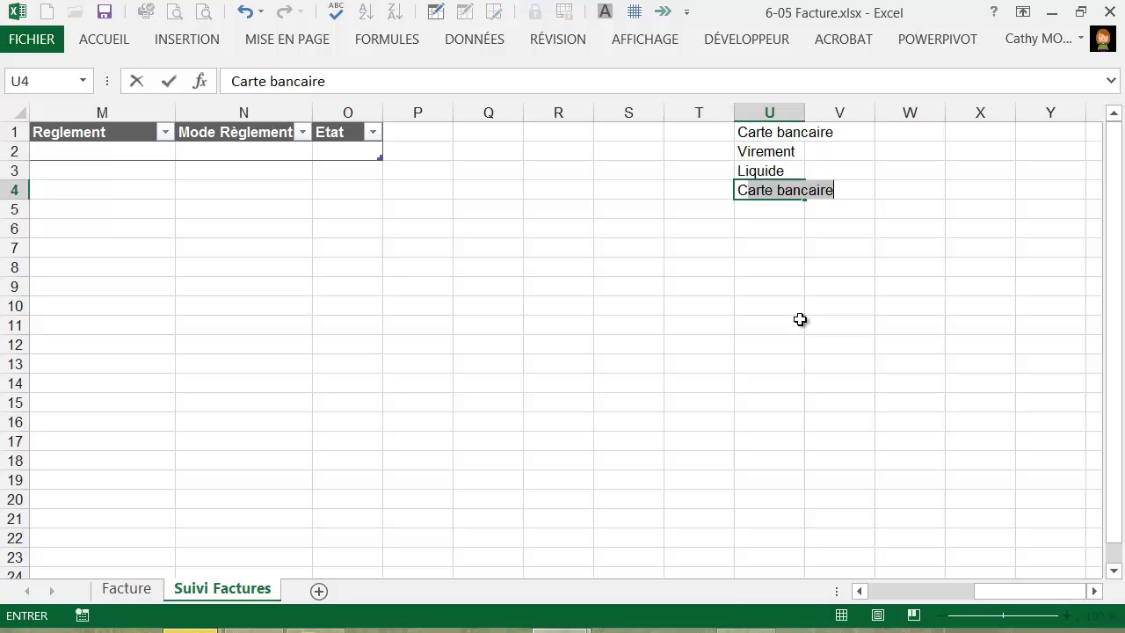
{"action": "type", "text": "hèque"}
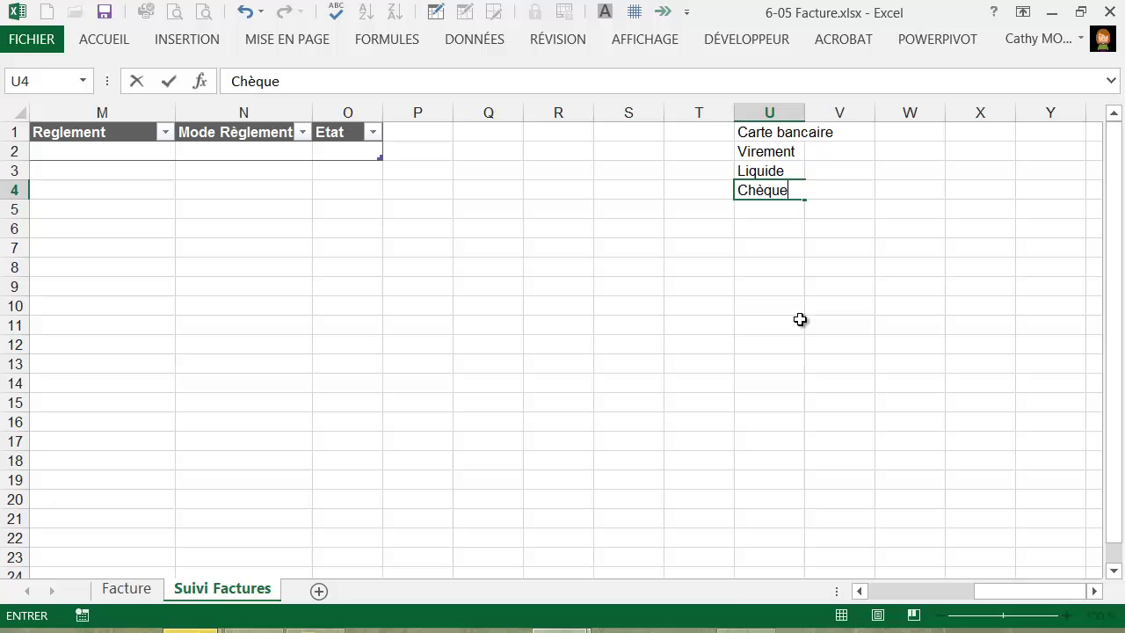
{"action": "key", "text": "Return"}
{"action": "type", "text": "Traite"}
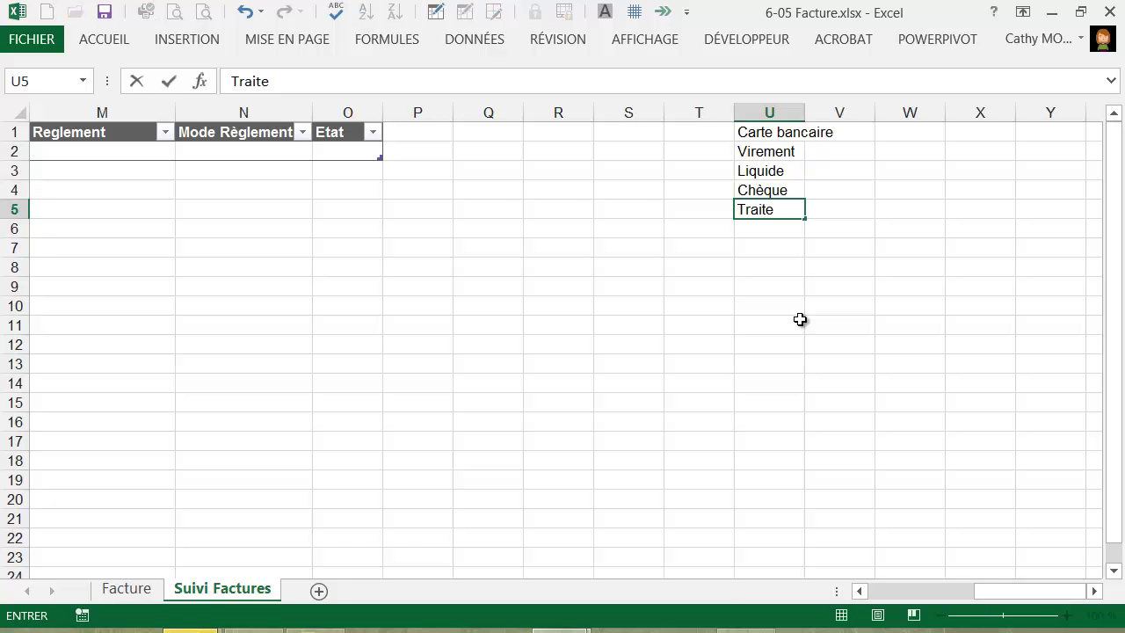
{"action": "key", "text": "Return"}
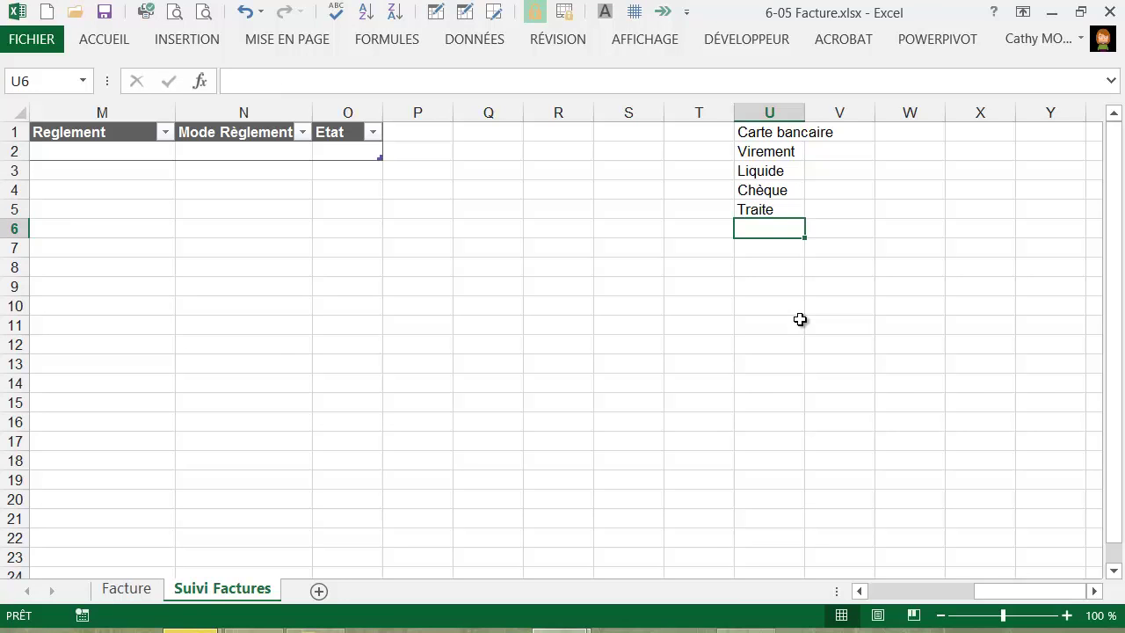
- Name the payment method range U1:U5 Mod_Reglement and widen the name box to show the full name
{"action": "left_click_drag", "start_coordinate": [765, 132], "coordinate": [769, 220]}
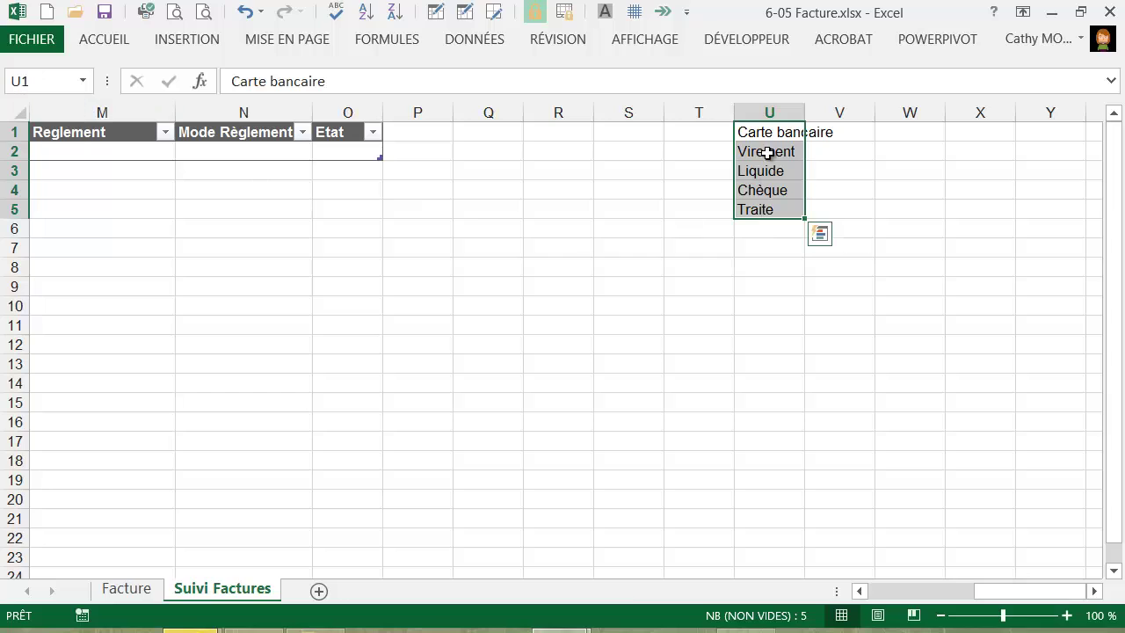
{"action": "left_click", "coordinate": [44, 82]}
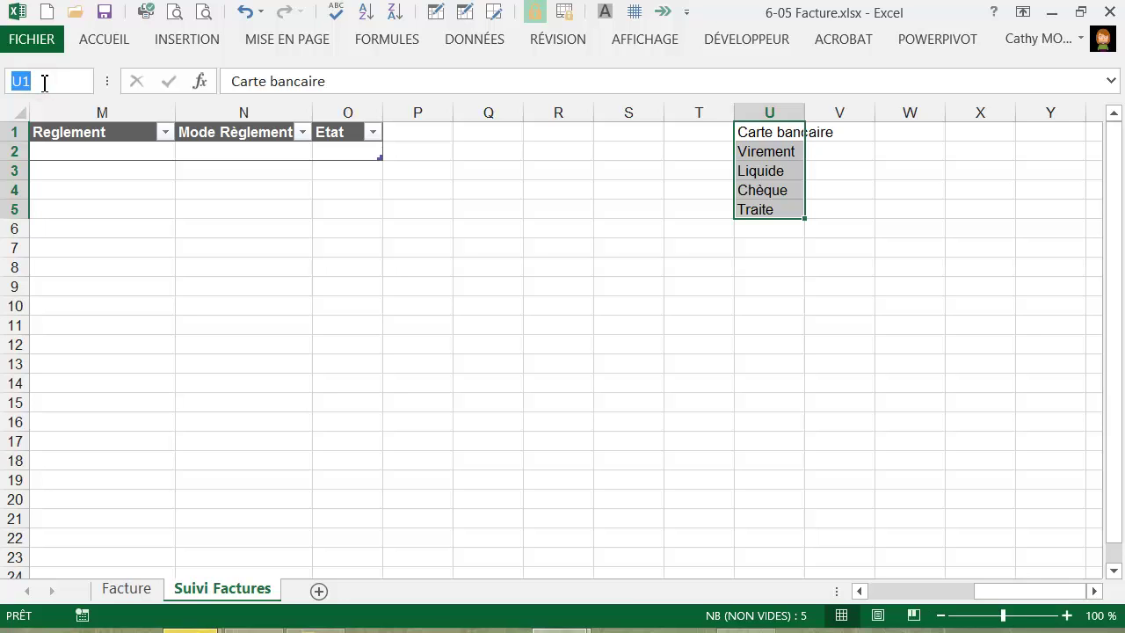
{"action": "type", "text": "Mod"}
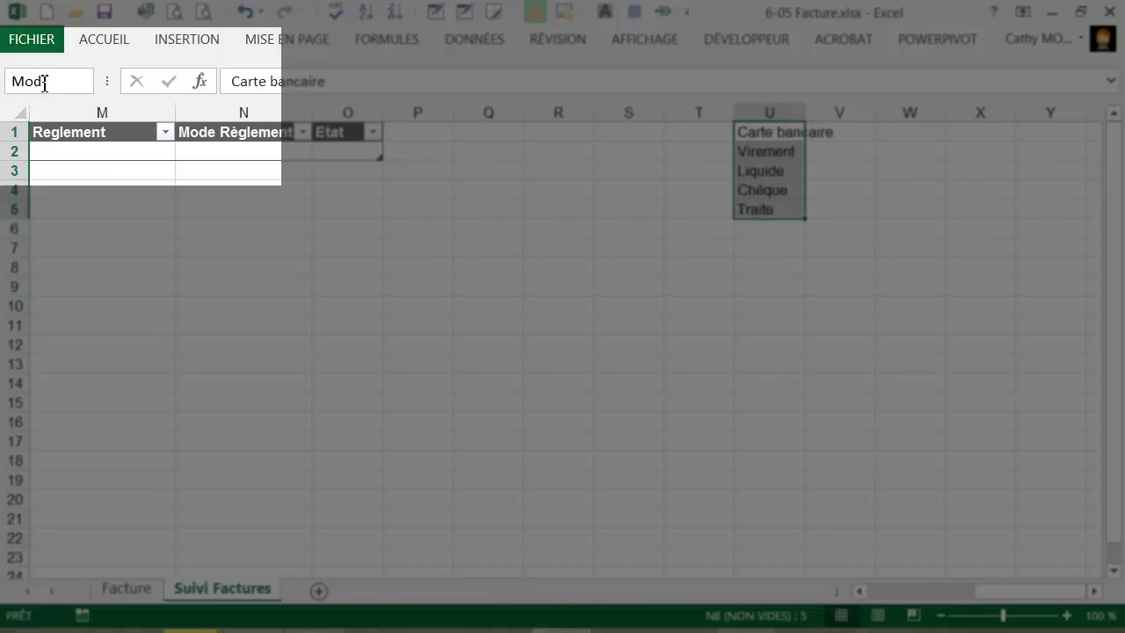
{"action": "type", "text": "_"}
{"action": "type", "text": "Reglement"}
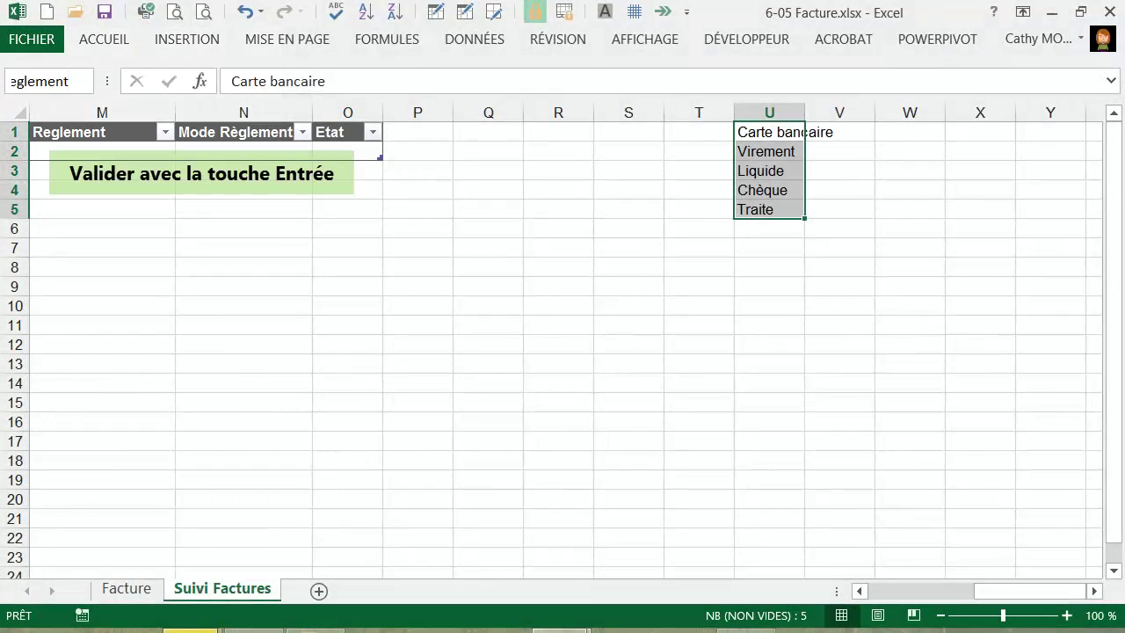
{"action": "key", "text": "Return"}
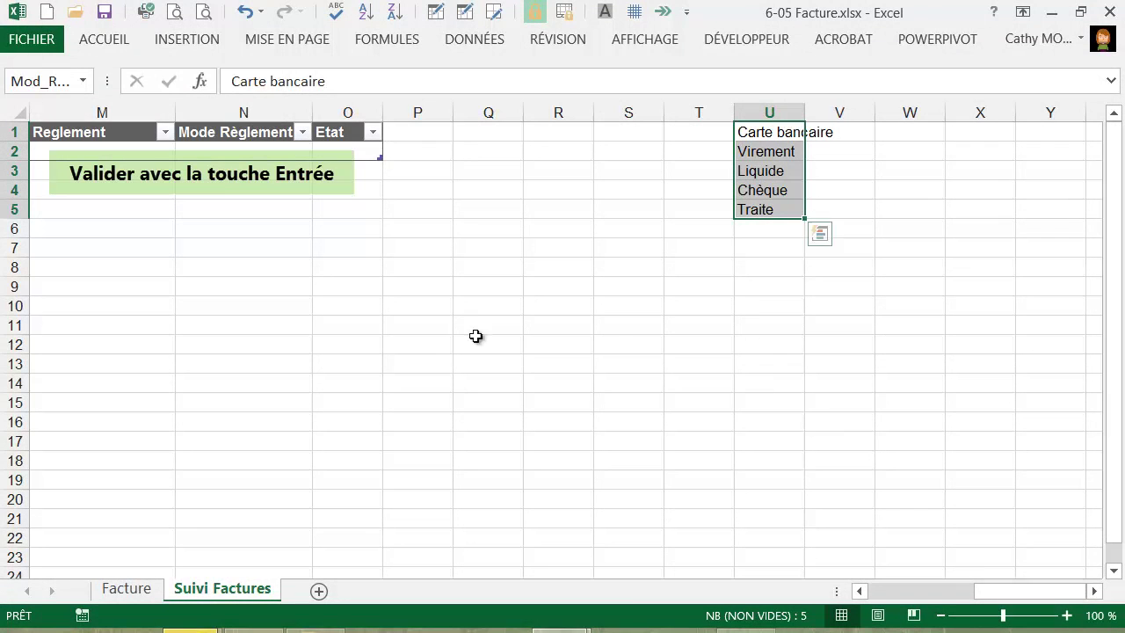
{"action": "double_click", "coordinate": [109, 84]}
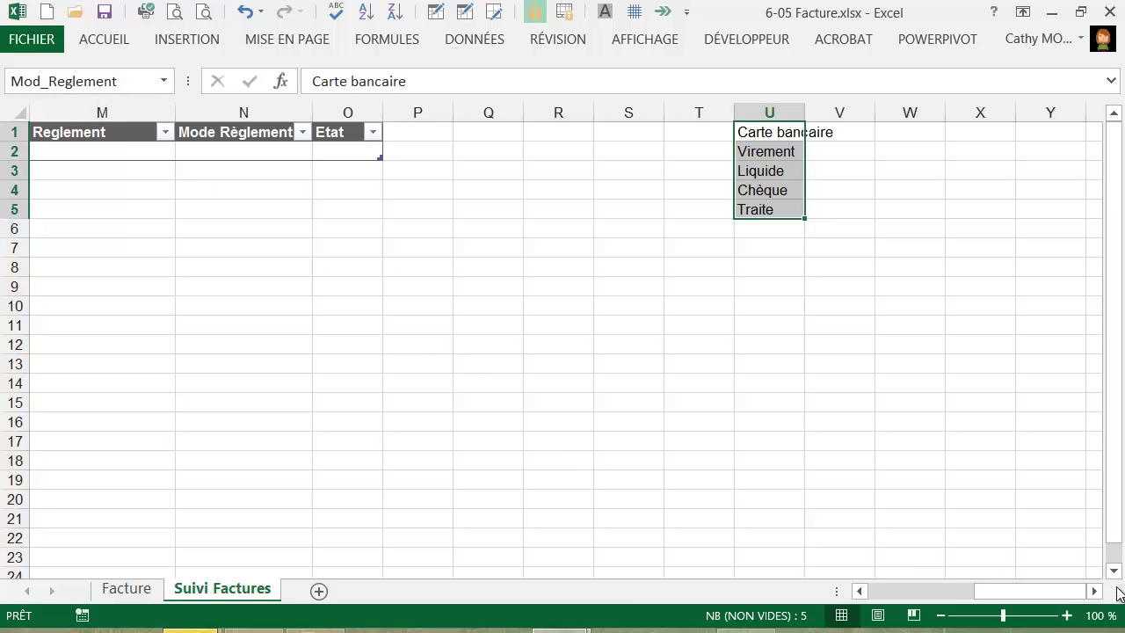
- Set up data validation for Mode Règlement cell N2, allowing a list (Liste) with the named range =Mod_Reglement as source
{"action": "left_click_drag", "start_coordinate": [1021, 594], "coordinate": [991, 592]}
{"action": "left_click", "coordinate": [548, 151]}
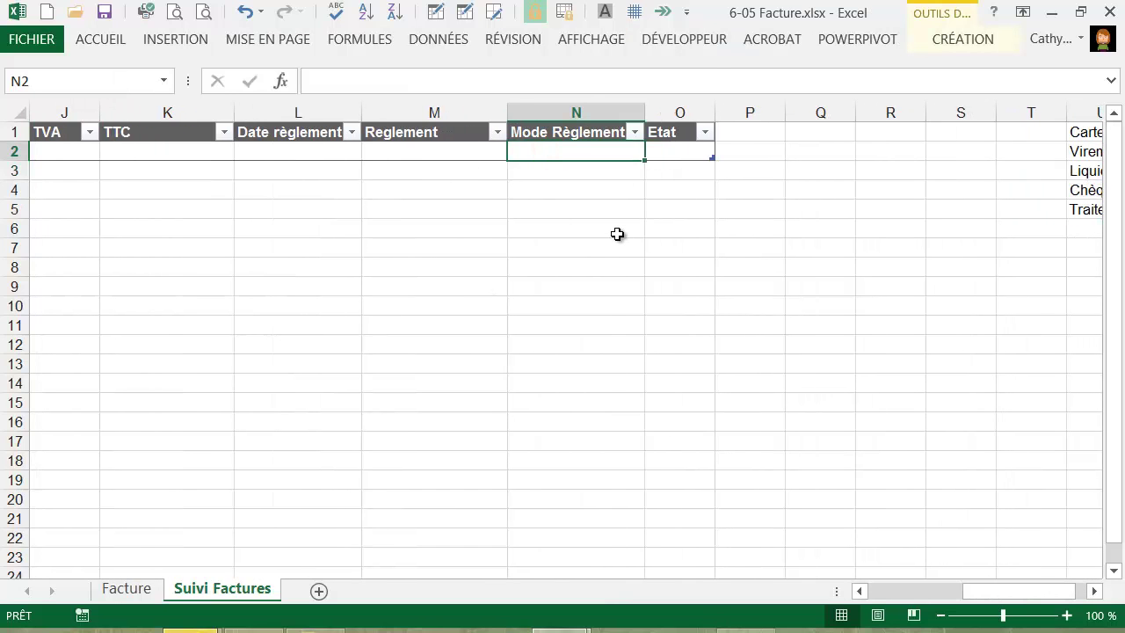
{"action": "left_click", "coordinate": [437, 40]}
{"action": "left_click", "coordinate": [623, 117]}
{"action": "left_click", "coordinate": [344, 221]}
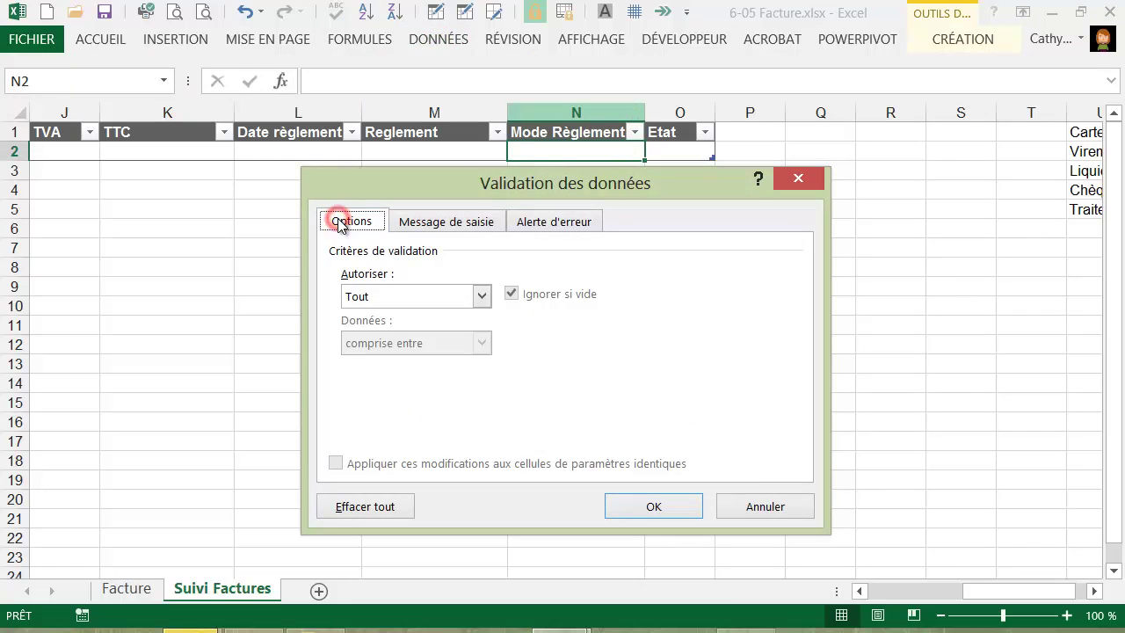
{"action": "left_click", "coordinate": [481, 296]}
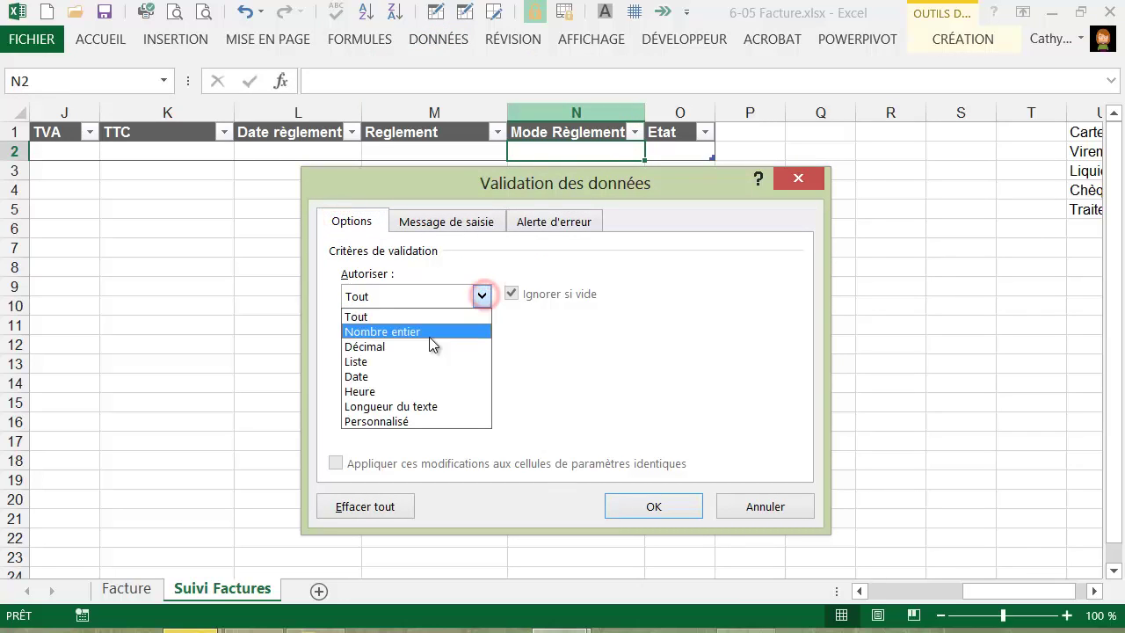
{"action": "left_click", "coordinate": [405, 364]}
{"action": "left_click", "coordinate": [368, 390]}
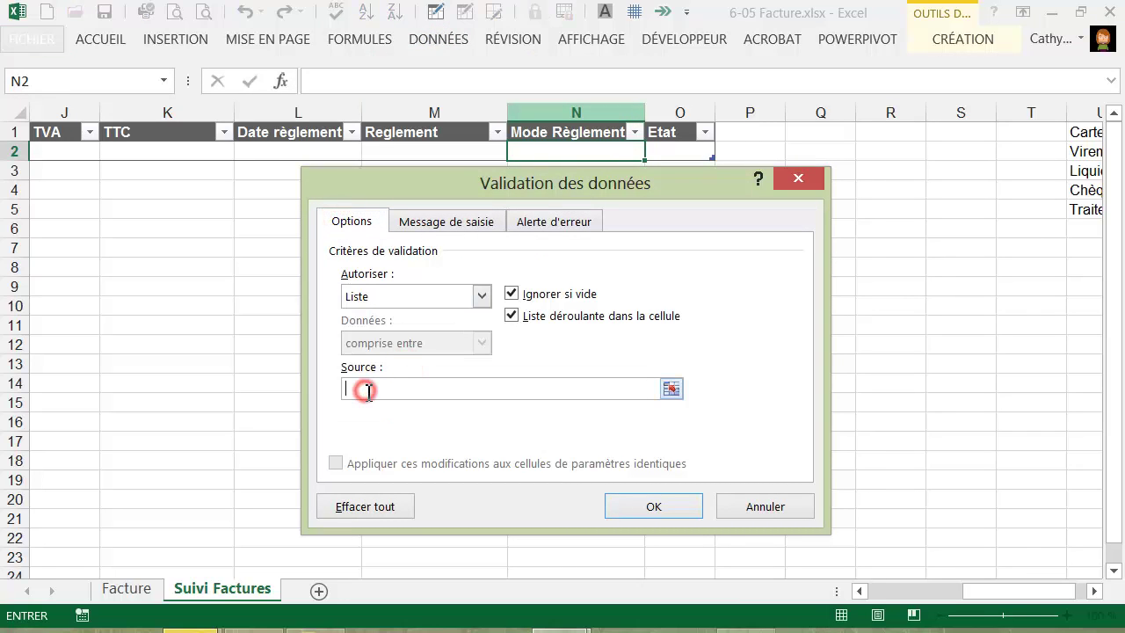
{"action": "key", "text": "F3"}
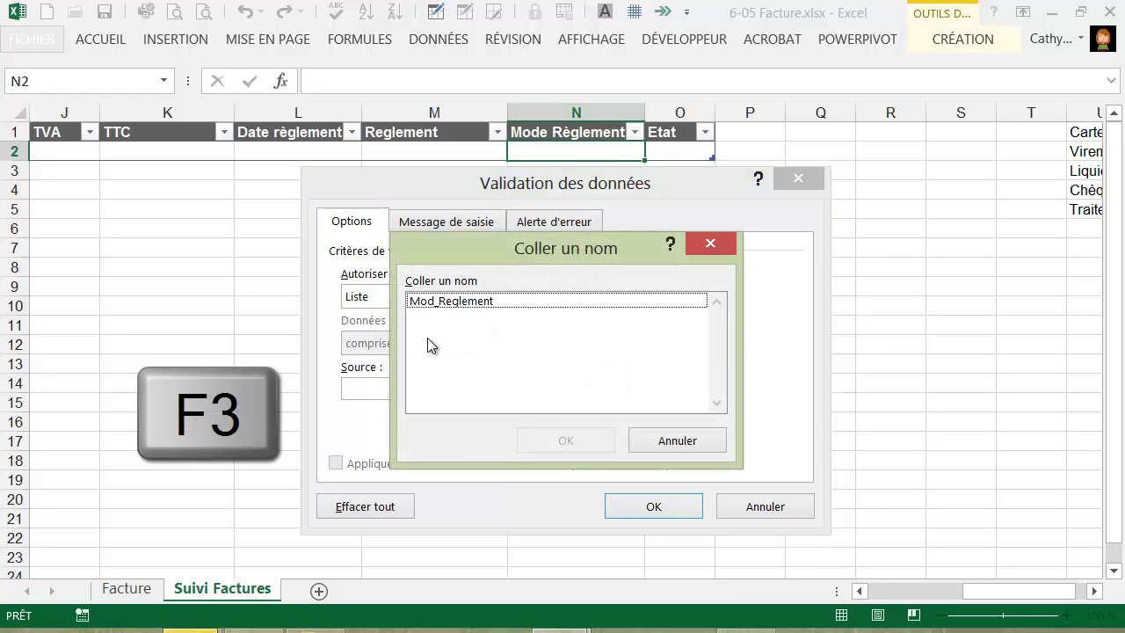
{"action": "left_click", "coordinate": [431, 300]}
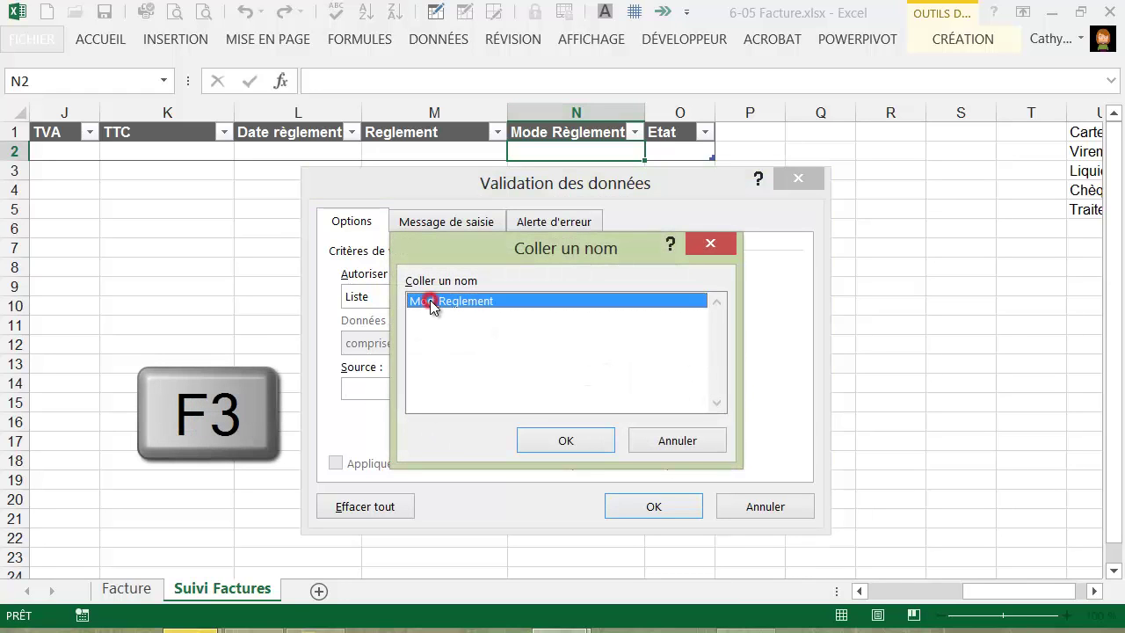
{"action": "left_click", "coordinate": [570, 441]}
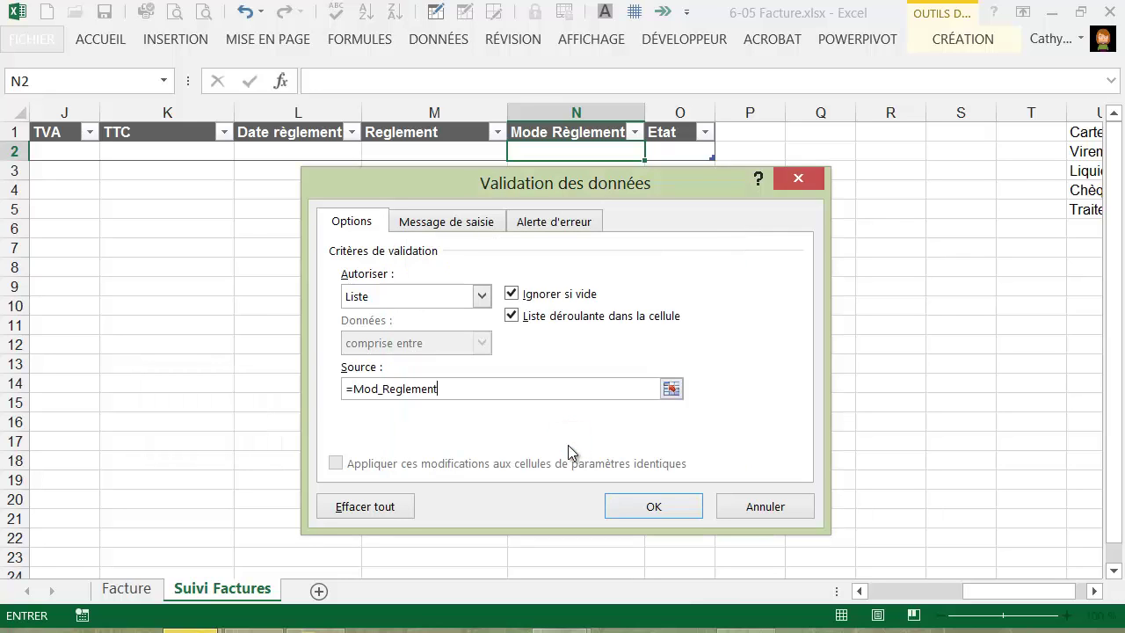
- Give the N2 validation an error alert titled ERREUR DE SAISIE with the message "Uniquement un mode de la liste" and apply the rule
{"action": "left_click", "coordinate": [550, 223]}
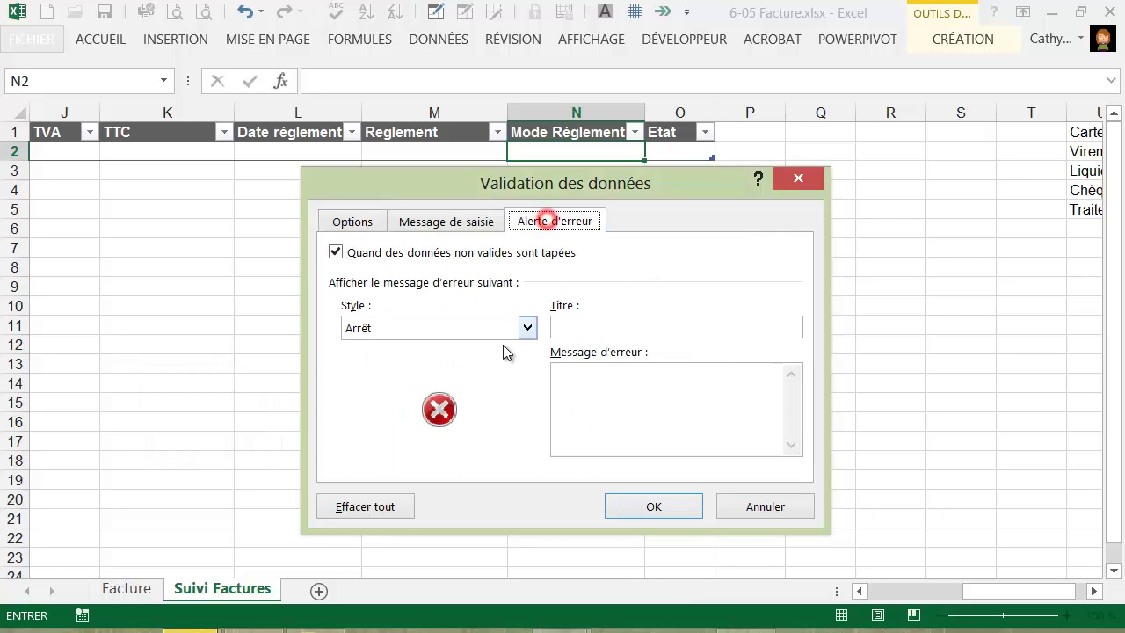
{"action": "left_click", "coordinate": [580, 325]}
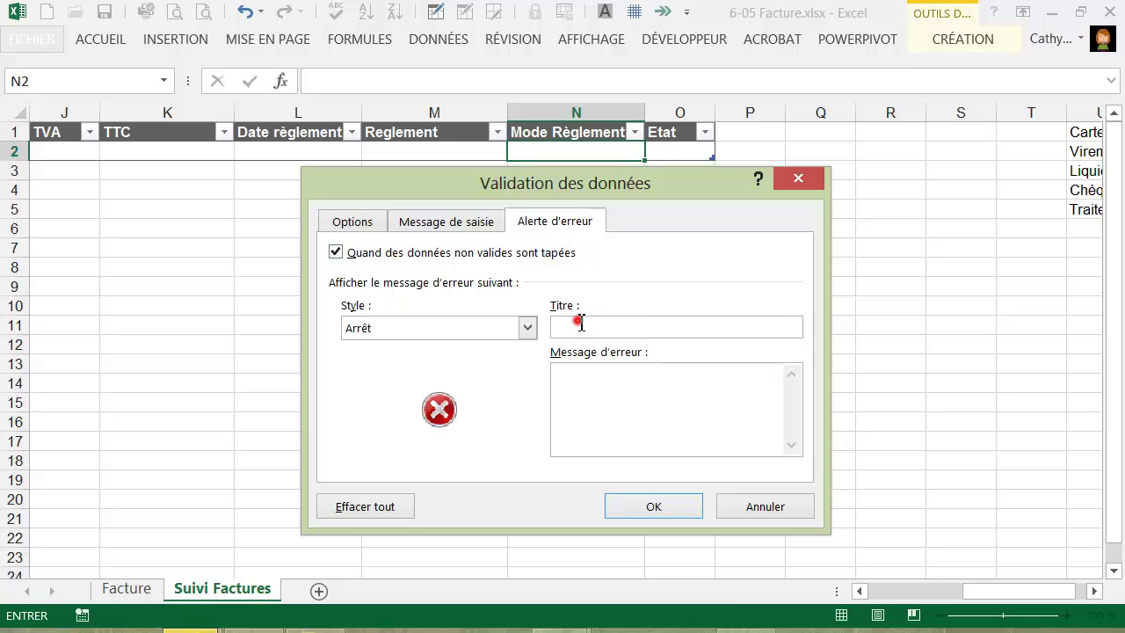
{"action": "type", "text": "ERREUR DE SAISIE"}
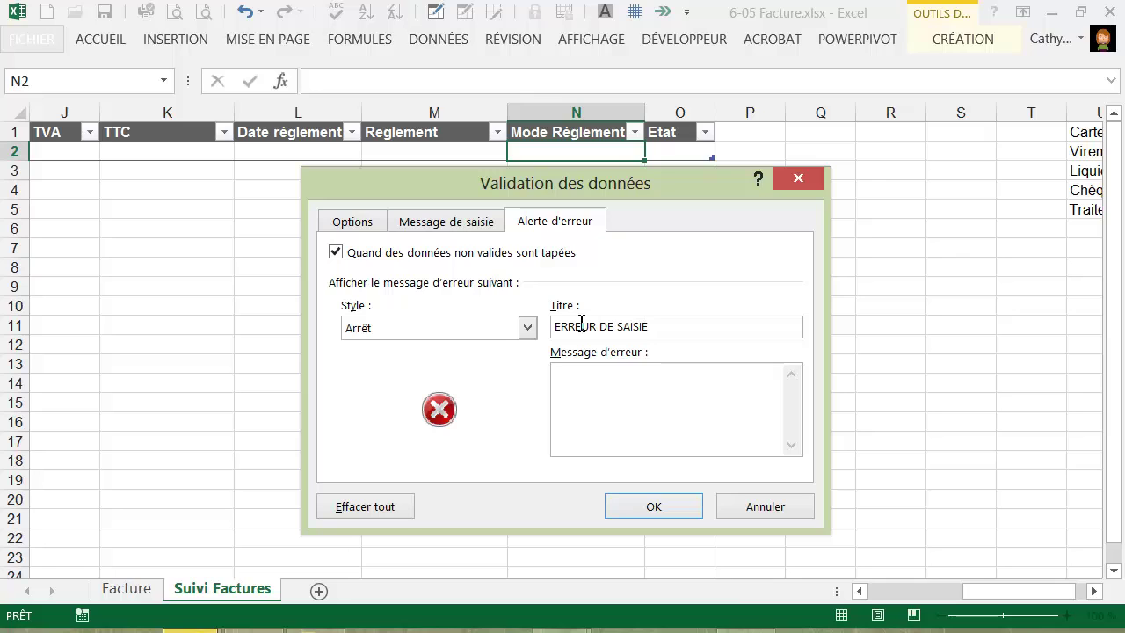
{"action": "left_click", "coordinate": [585, 379]}
{"action": "type", "text": "Uniquement un mode de la liste"}
{"action": "left_click", "coordinate": [640, 503]}
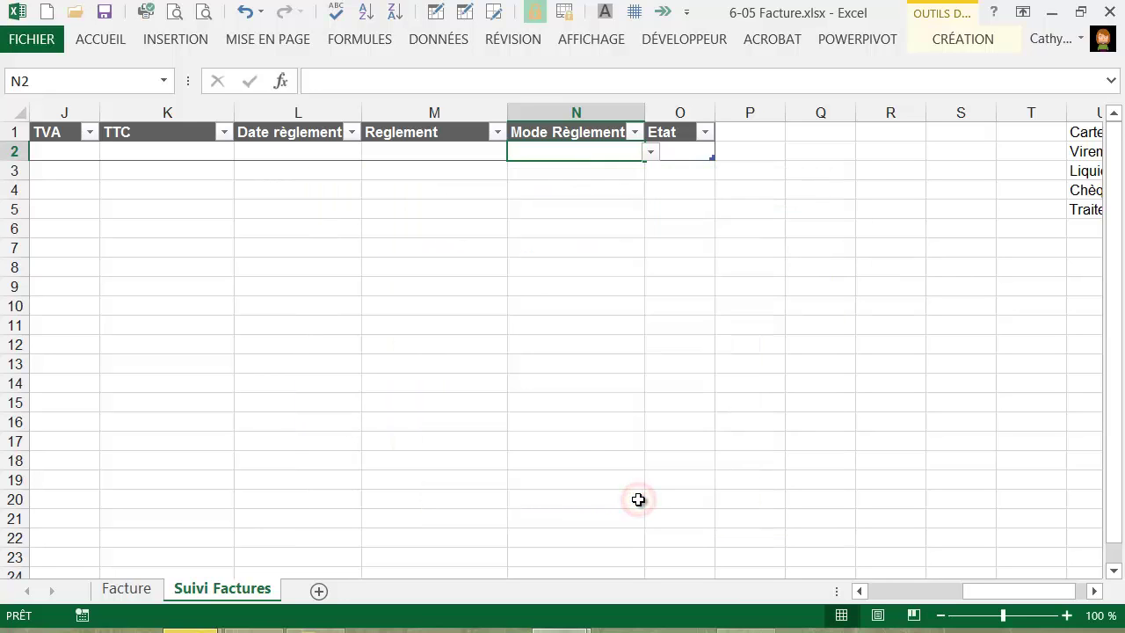
- Test the payment method list in N2 by choosing Virement, and replace it with Liquide
{"action": "left_click", "coordinate": [651, 154]}
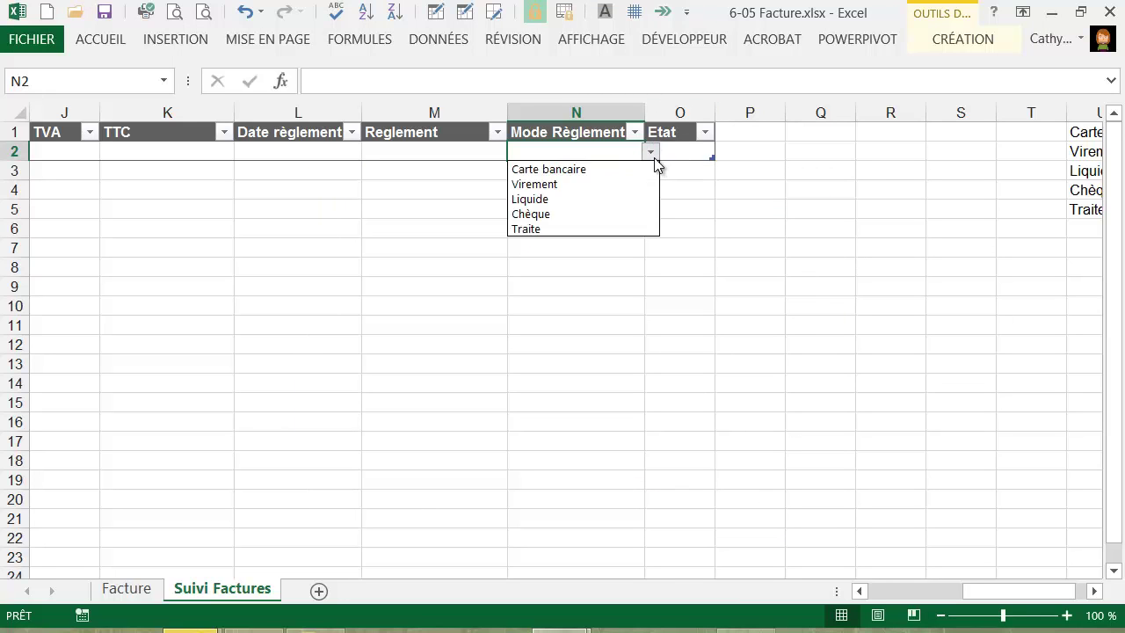
{"action": "left_click", "coordinate": [558, 185]}
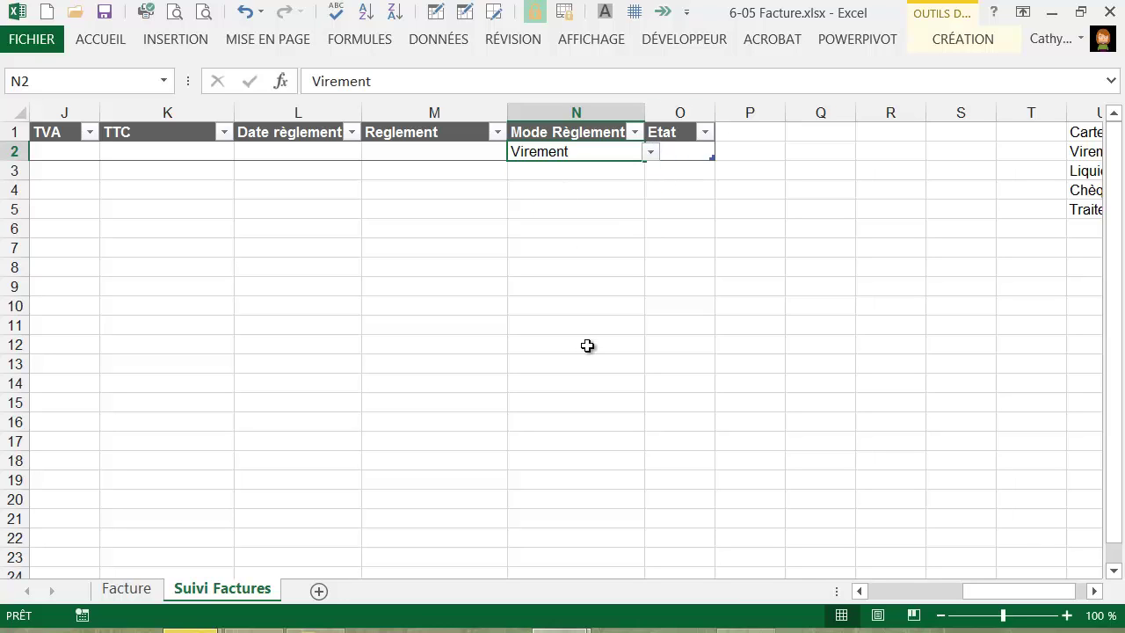
{"action": "left_click", "coordinate": [652, 155]}
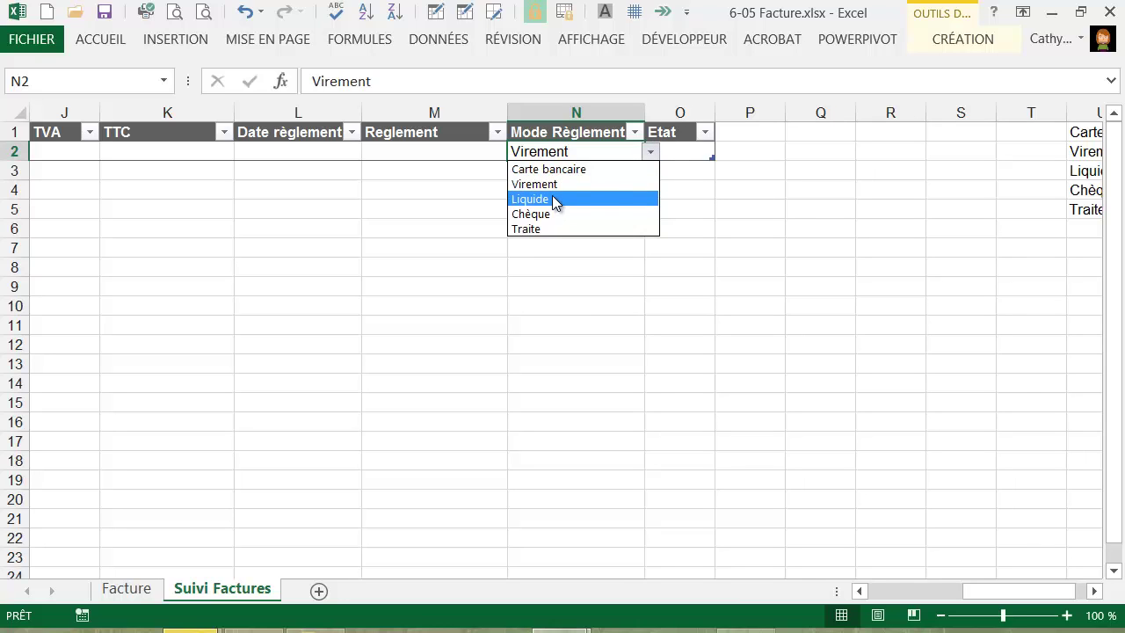
{"action": "left_click", "coordinate": [558, 199]}
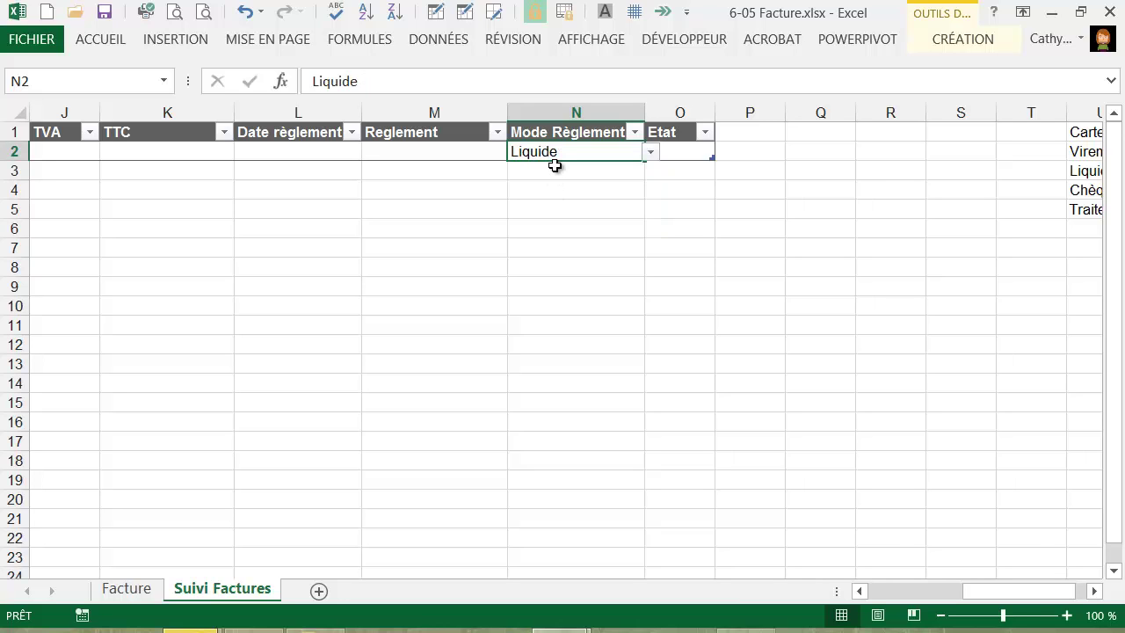
- Try the unlisted payment method Autre in cell N2 and discard the entry
{"action": "type", "text": "Autre"}
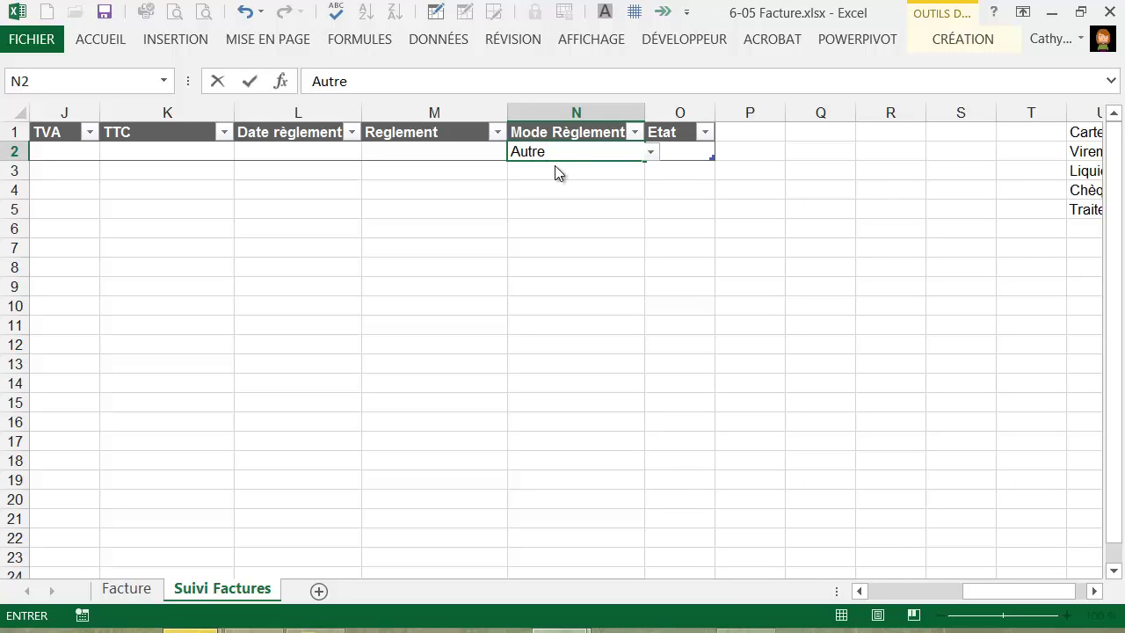
{"action": "key", "text": "Return"}
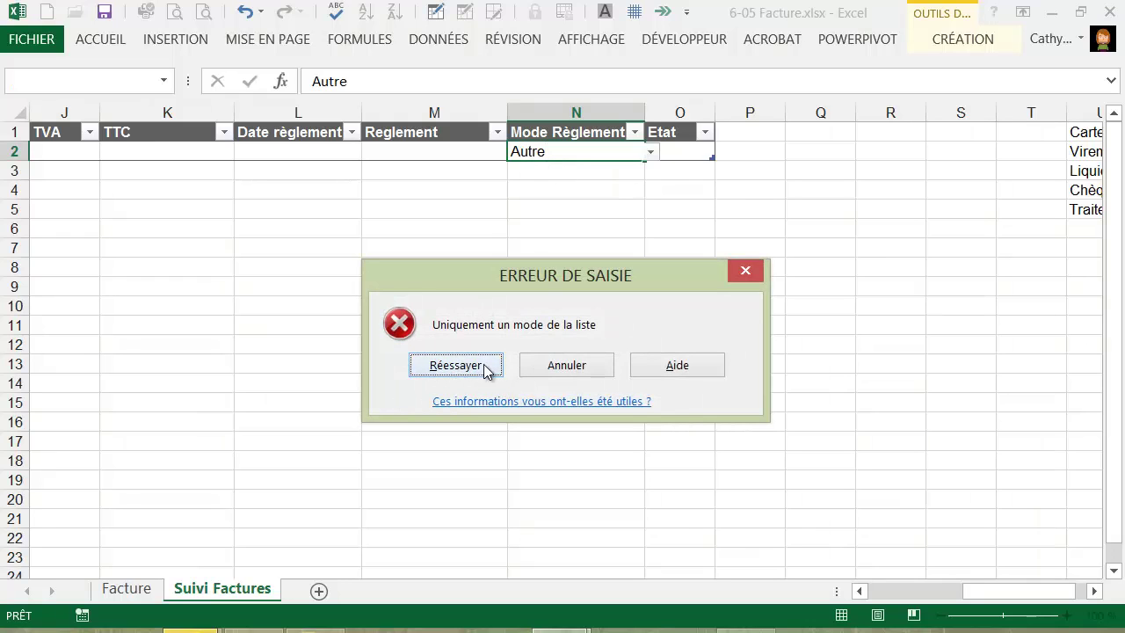
{"action": "left_click", "coordinate": [549, 369]}
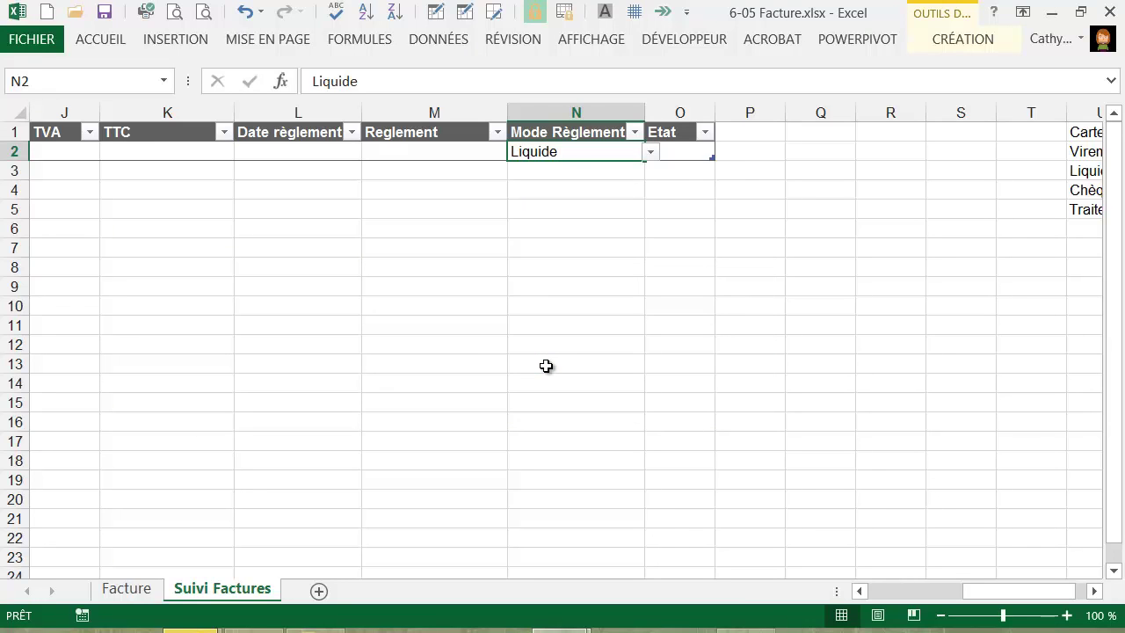
- Start a new table row by entering 11/12/2012 as the invoice Date in cell B3
{"action": "key", "text": "ctrl+Left"}
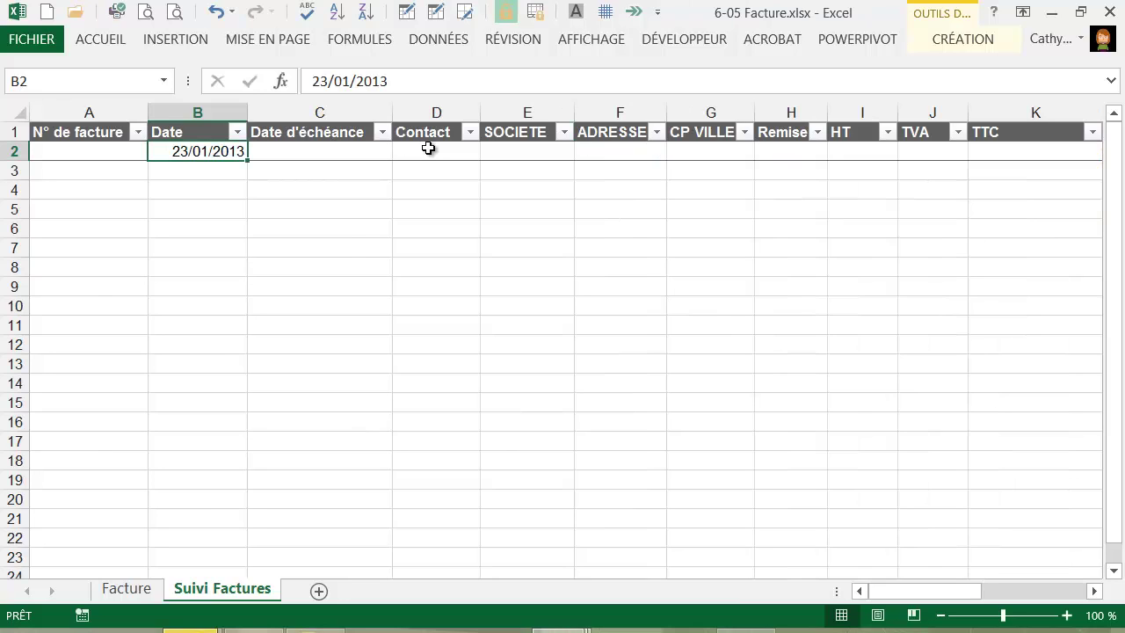
{"action": "key", "text": "Down"}
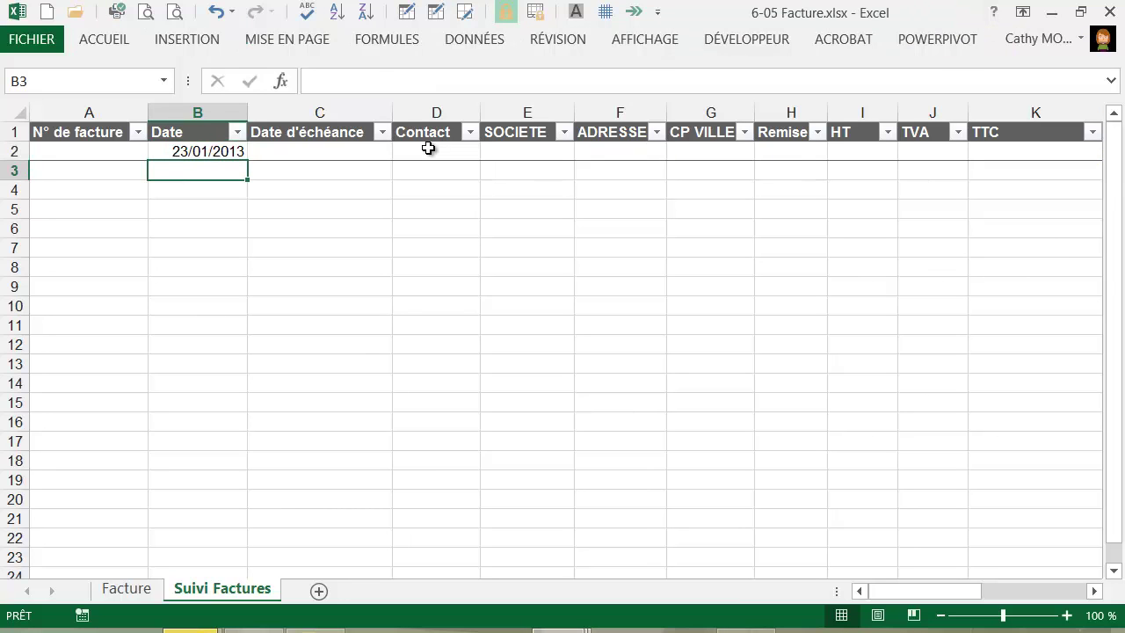
{"action": "key", "text": "Up"}
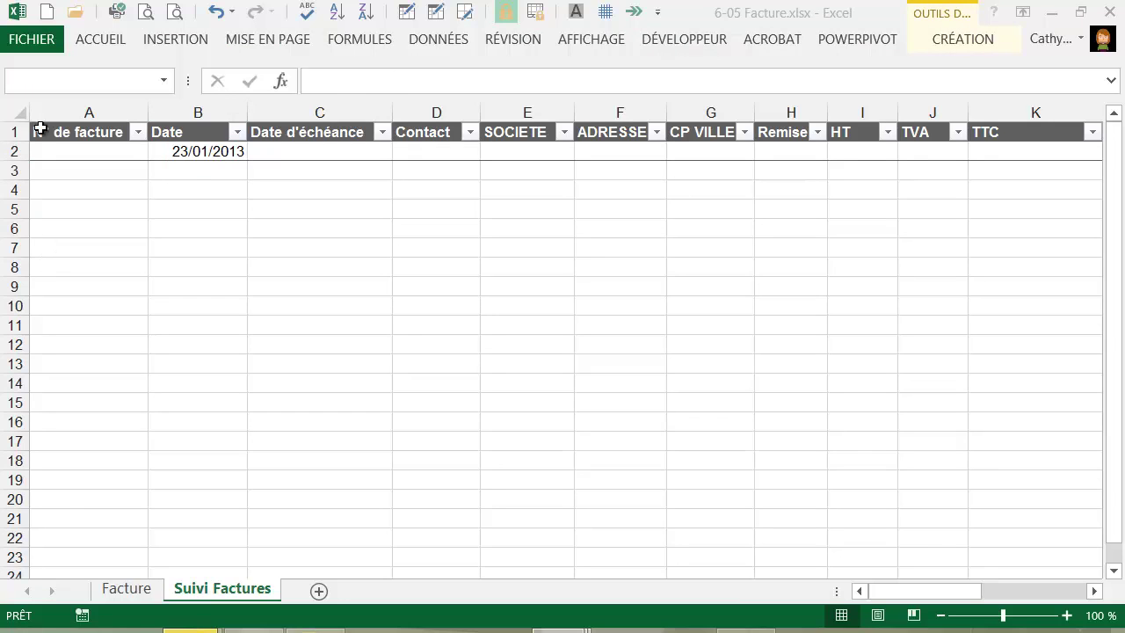
{"action": "left_click", "coordinate": [161, 79]}
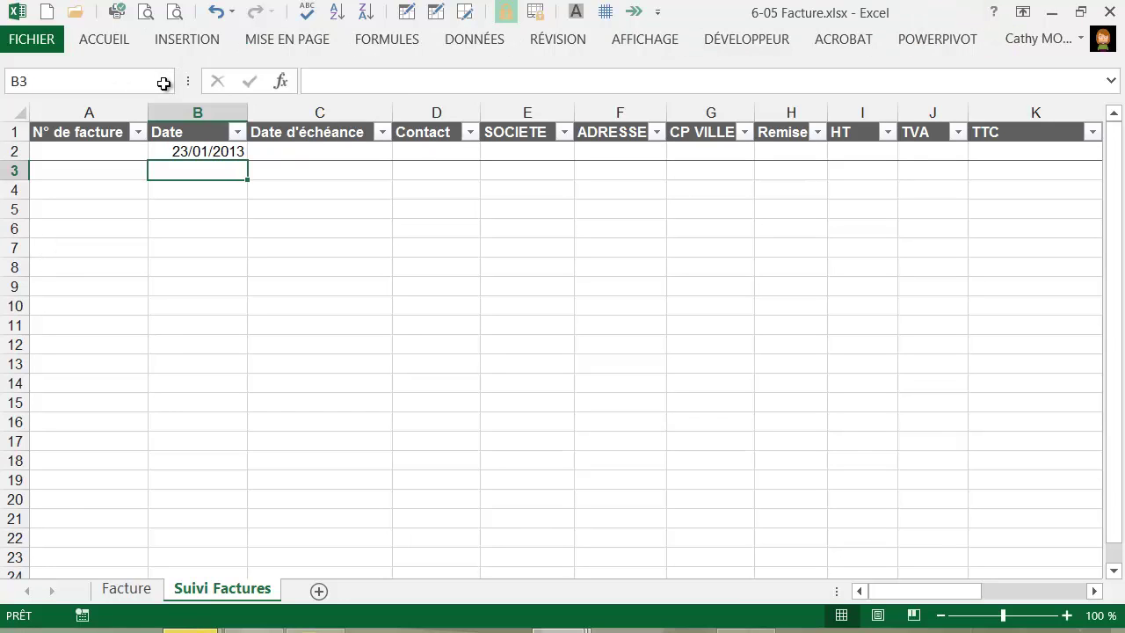
{"action": "type", "text": "11/12/"}
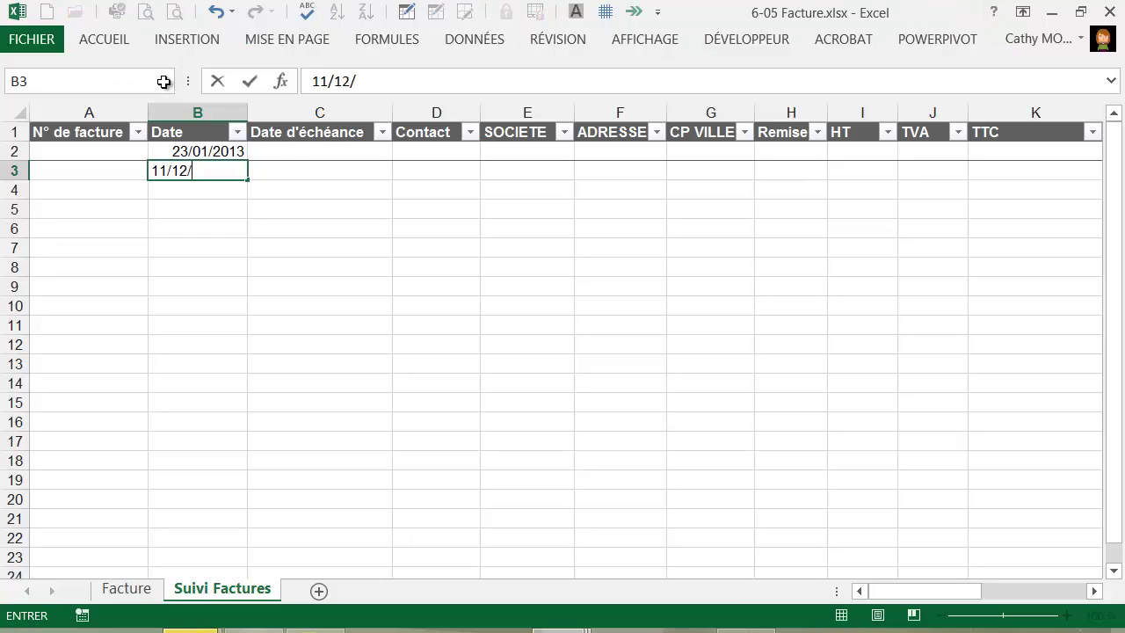
{"action": "type", "text": "2012"}
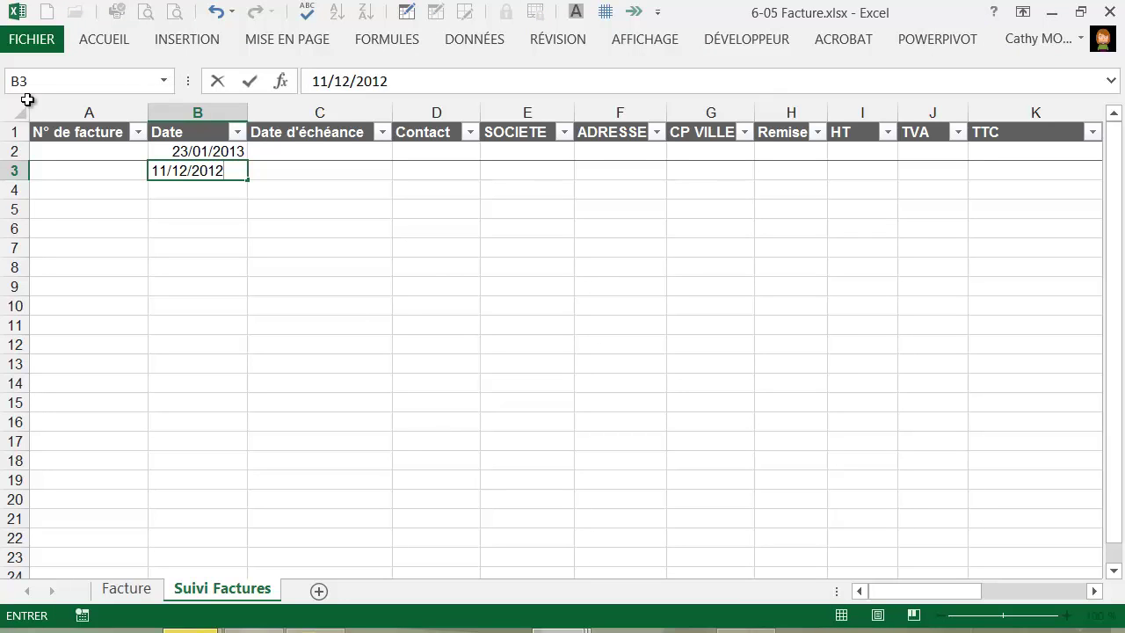
{"action": "key", "text": "Tab"}
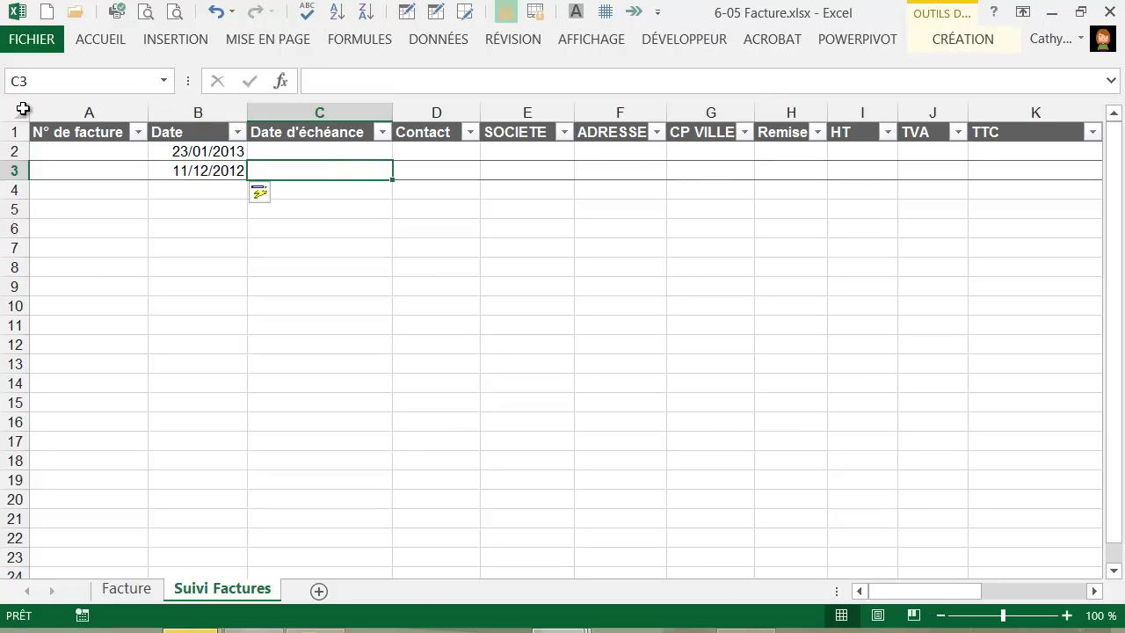
- Enter due dates 23/02/2013 and 10/01/2013 in C2:C3, and add rows with dates 01/12/2012–31/12/2012, 25/10/2012–24/11/2012 and 25/11/2012–25/12/2012
{"action": "type", "text": "10/0"}
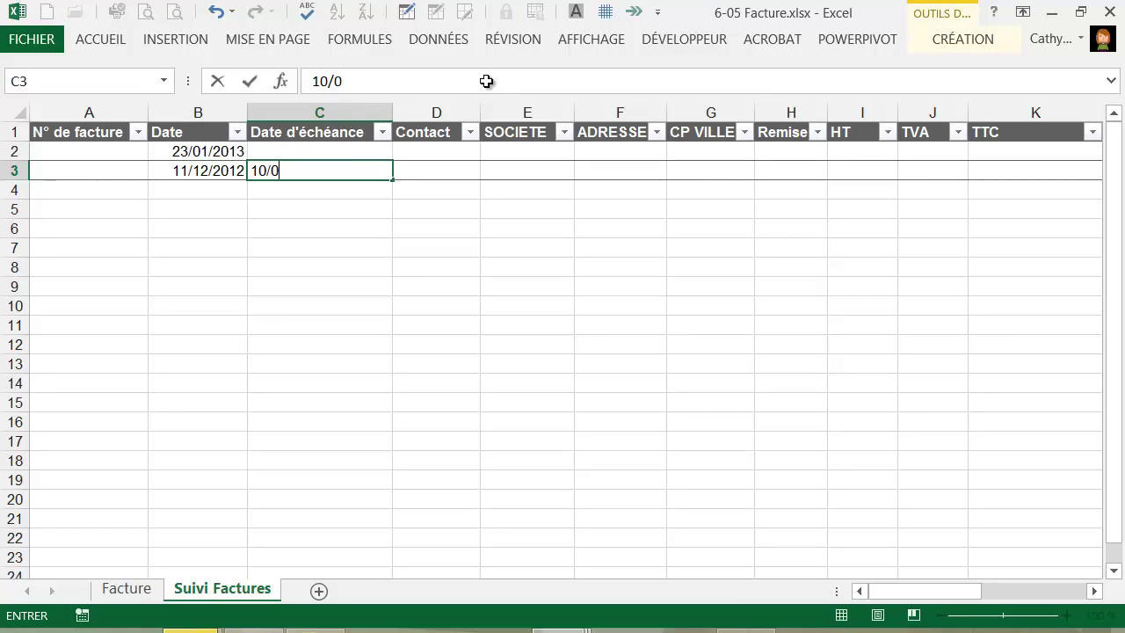
{"action": "type", "text": "1/2013"}
{"action": "key", "text": "Return"}
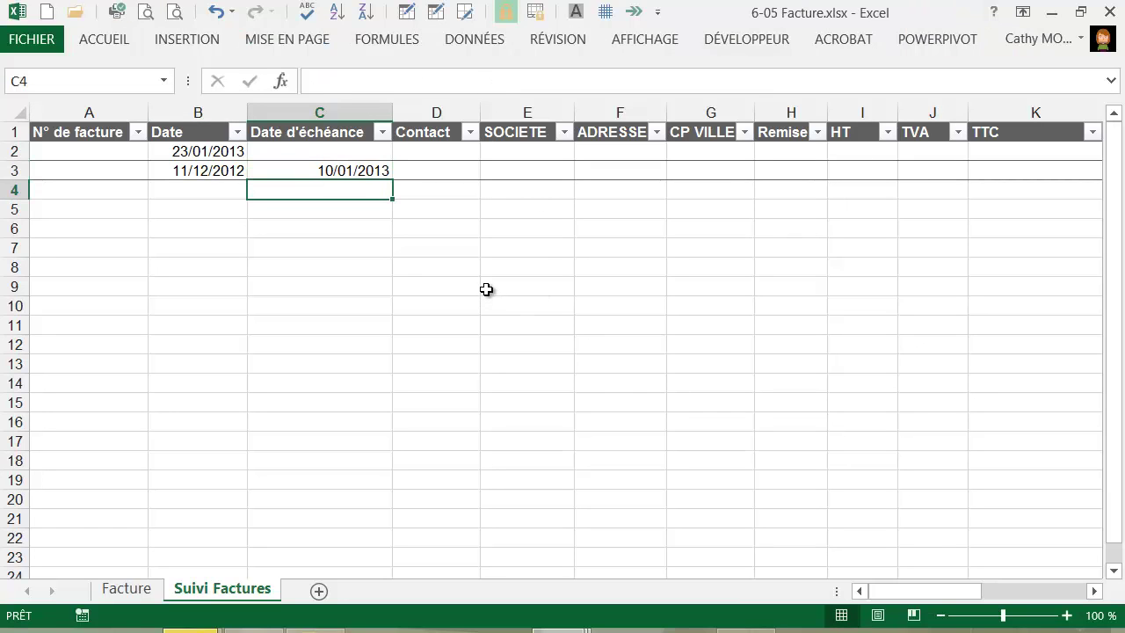
{"action": "key", "text": "Up"}
{"action": "key", "text": "Left"}
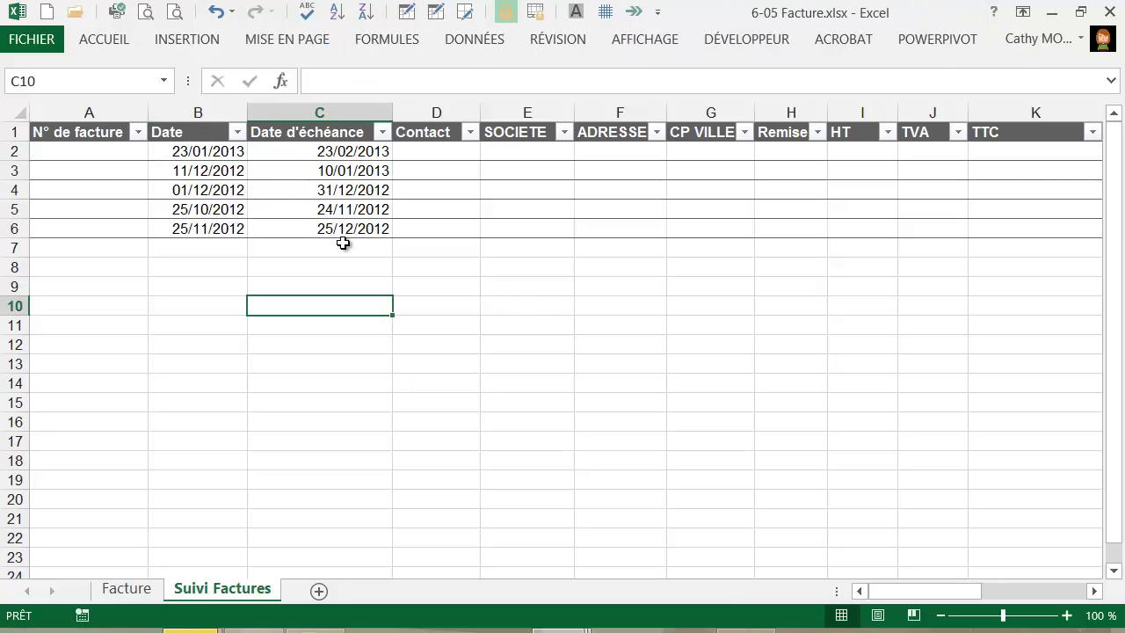
- Enter the Date règlement values 28/01/2013 in L2 and 08/01/2013 in L3
{"action": "scroll", "coordinate": [343, 243], "scroll_direction": "right", "scroll_amount": 3}
{"action": "scroll", "coordinate": [342, 243], "scroll_direction": "right", "scroll_amount": 2}
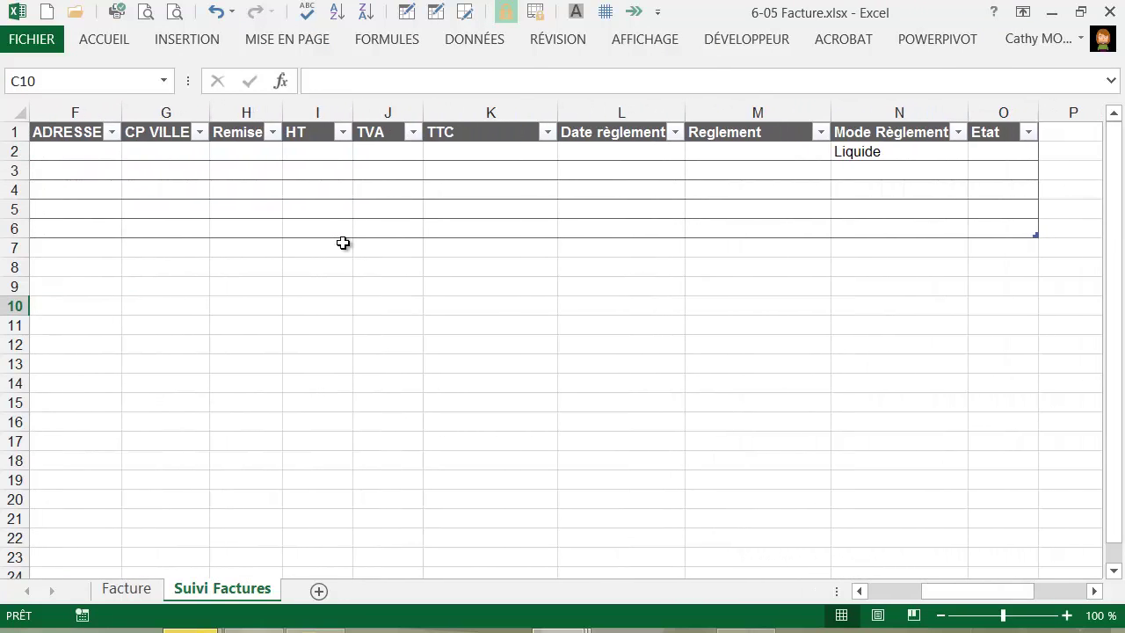
{"action": "left_click", "coordinate": [621, 151]}
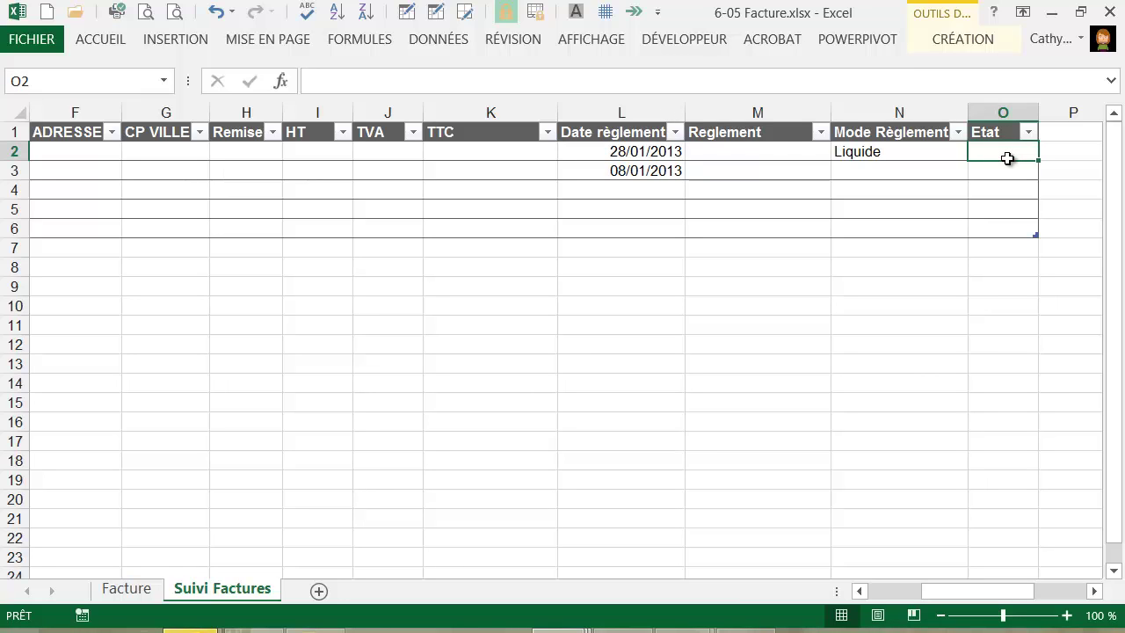
- Compare the payment dates in L2:L3 and the payment cells L4:L6 with the invoices' due dates in column C
{"action": "left_click_drag", "start_coordinate": [642, 152], "coordinate": [642, 170]}
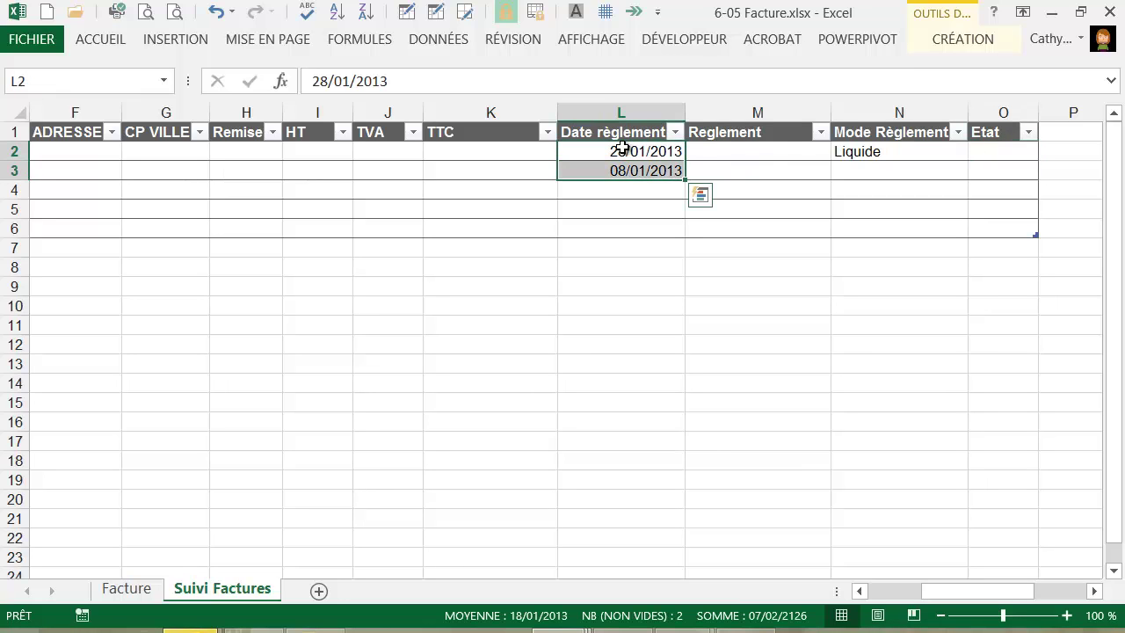
{"action": "key", "text": "shift+Up"}
{"action": "key", "text": "Down"}
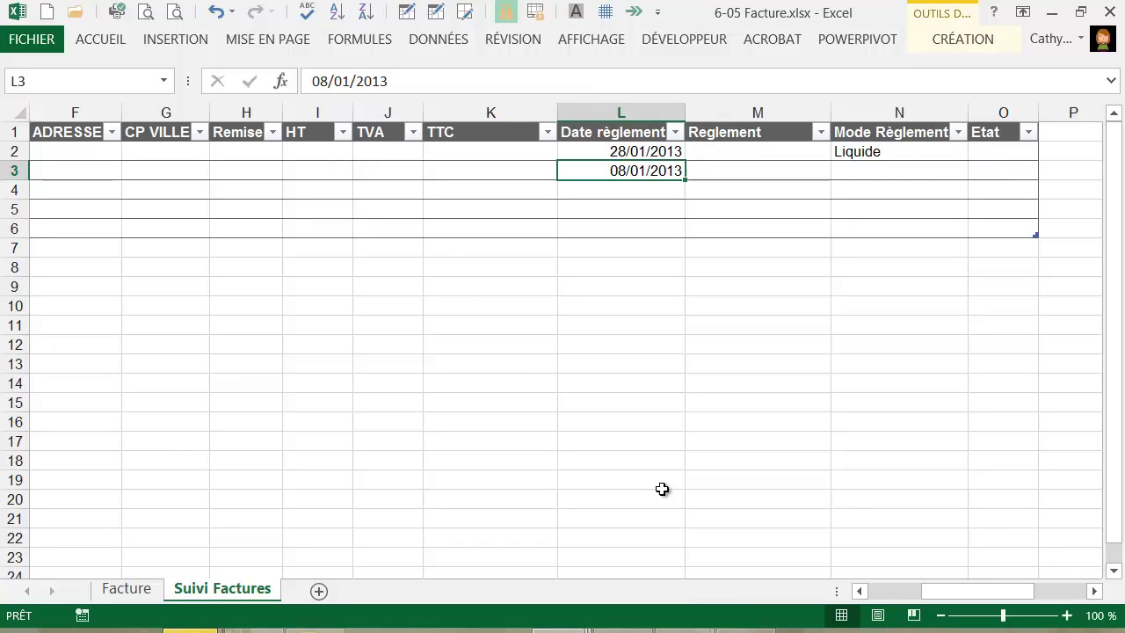
{"action": "key", "text": "Down"}
{"action": "key", "text": "shift+Down"}
{"action": "key", "text": "shift+Down"}
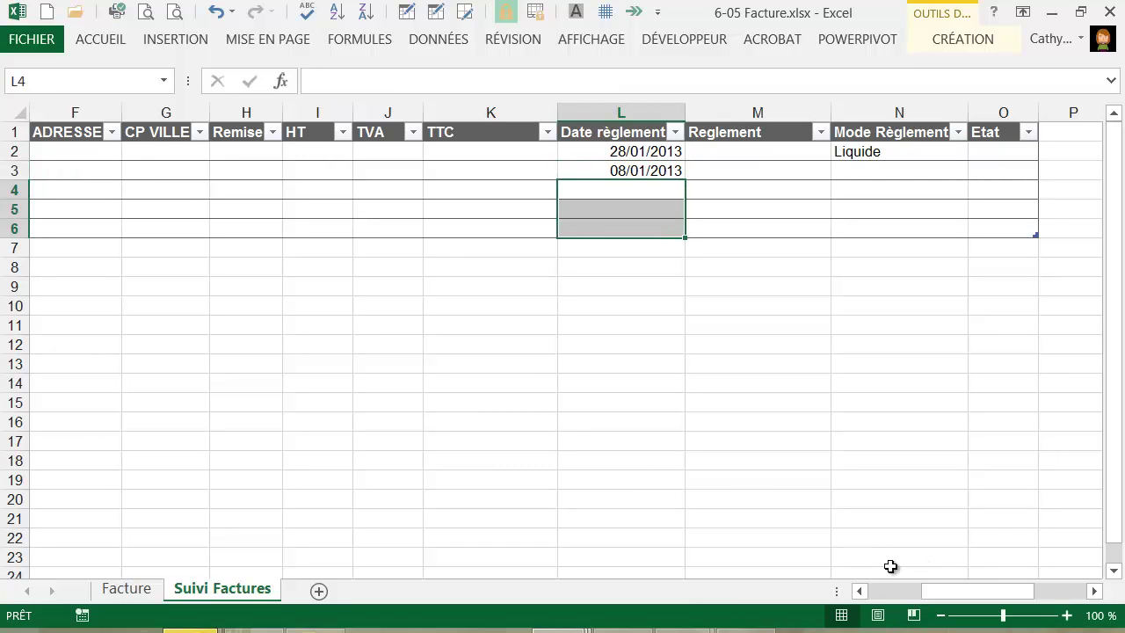
{"action": "left_click_drag", "start_coordinate": [924, 598], "coordinate": [582, 148]}
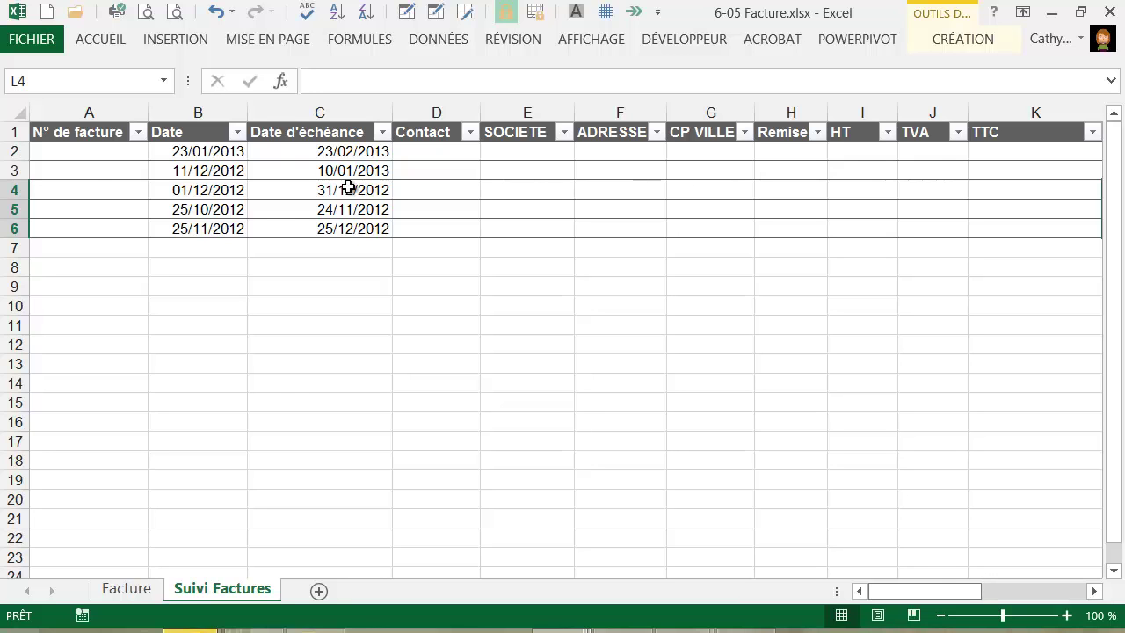
{"action": "scroll", "coordinate": [348, 187], "scroll_direction": "right", "scroll_amount": 5}
{"action": "scroll", "coordinate": [348, 187], "scroll_direction": "left", "scroll_amount": 8}
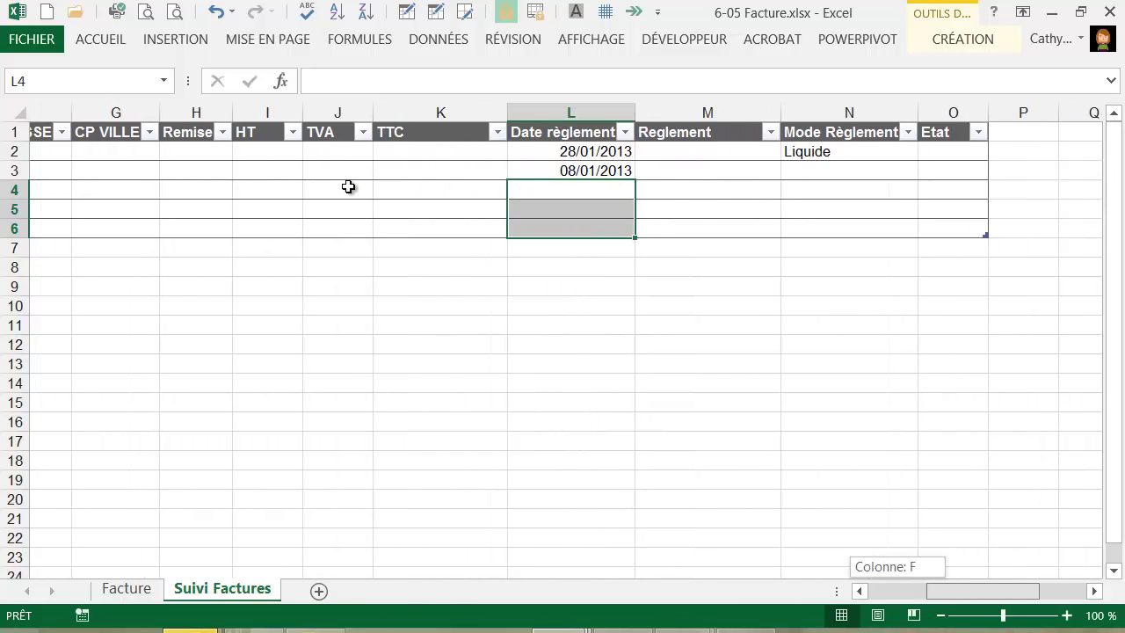
- Hide columns D to K, from Contact to TTC, so the due dates sit beside the payment columns
{"action": "scroll", "coordinate": [348, 187], "scroll_direction": "left", "scroll_amount": 3}
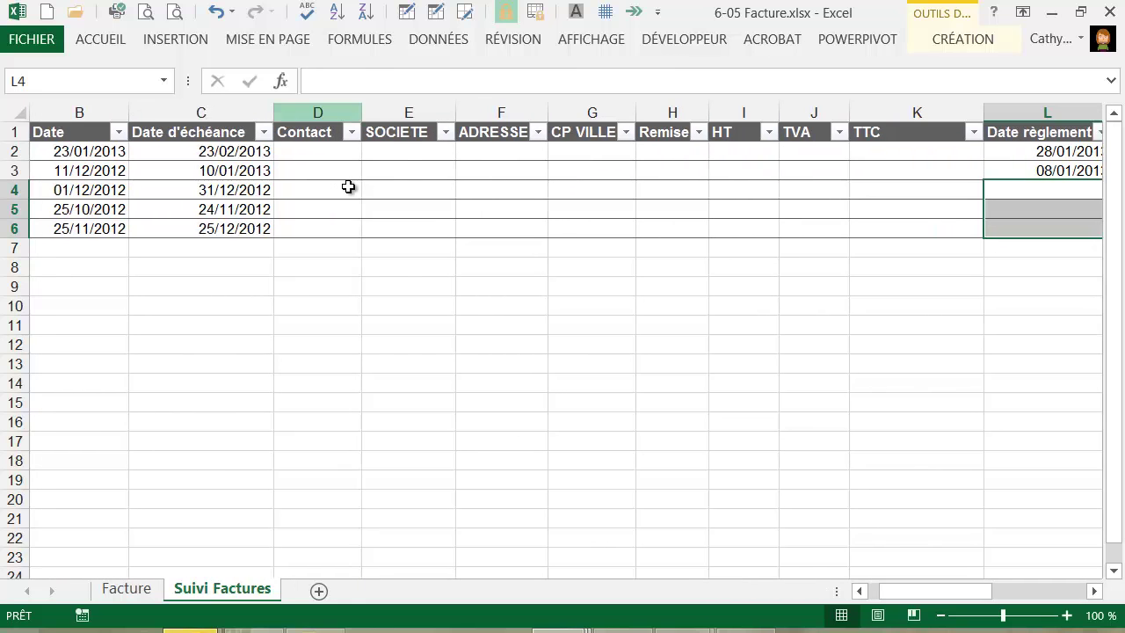
{"action": "left_click_drag", "start_coordinate": [318, 113], "coordinate": [917, 113]}
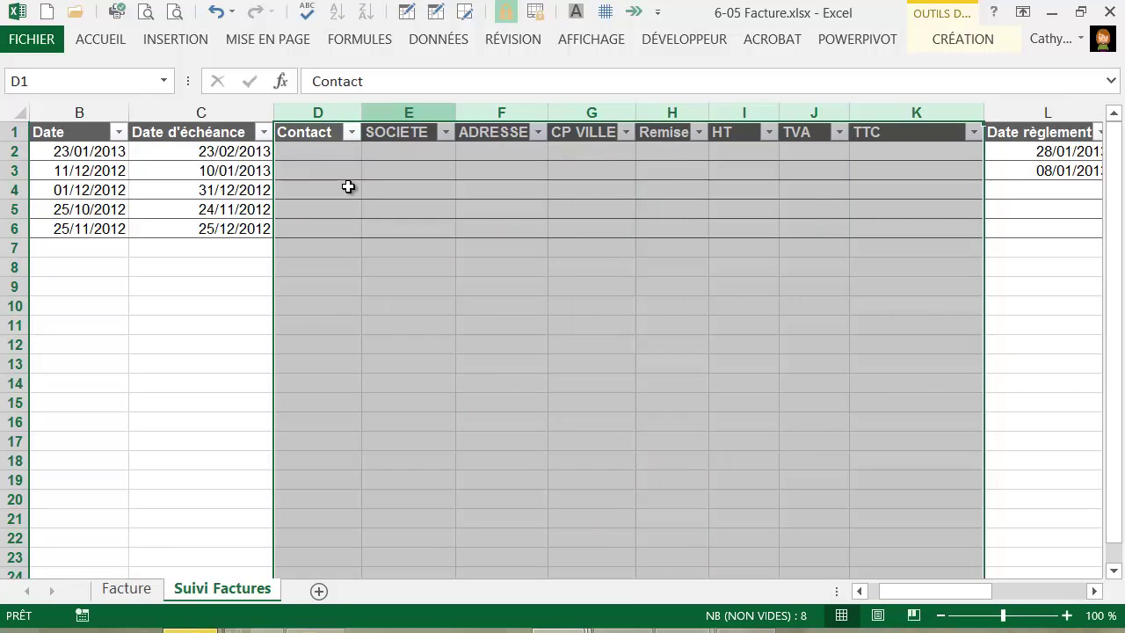
{"action": "right_click", "coordinate": [392, 112]}
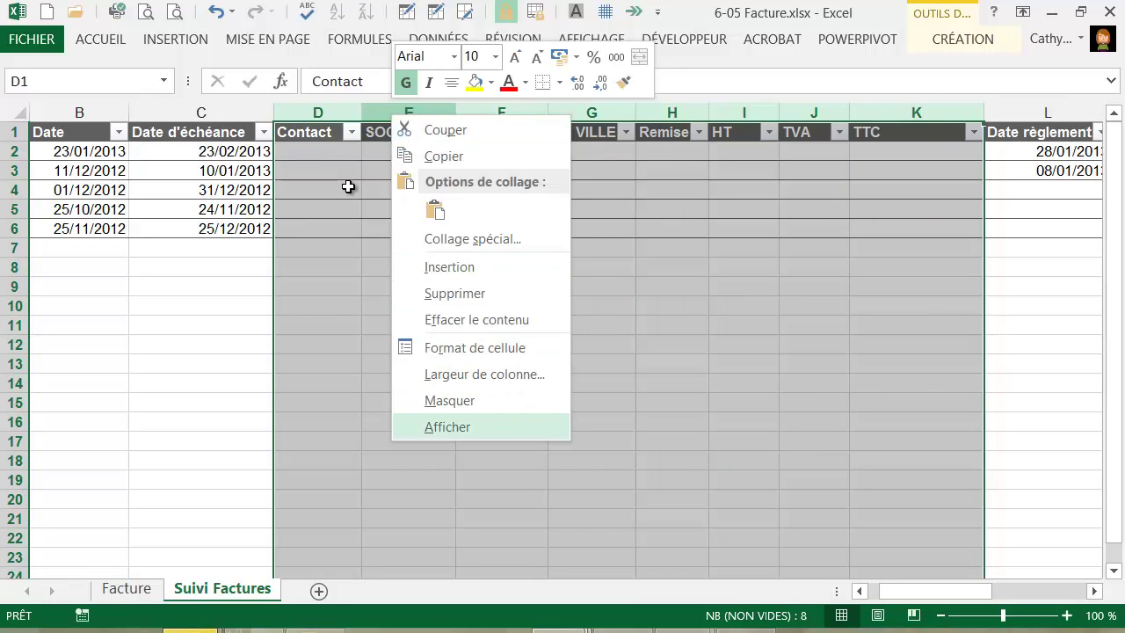
{"action": "left_click", "coordinate": [450, 401]}
{"action": "left_click", "coordinate": [474, 306]}
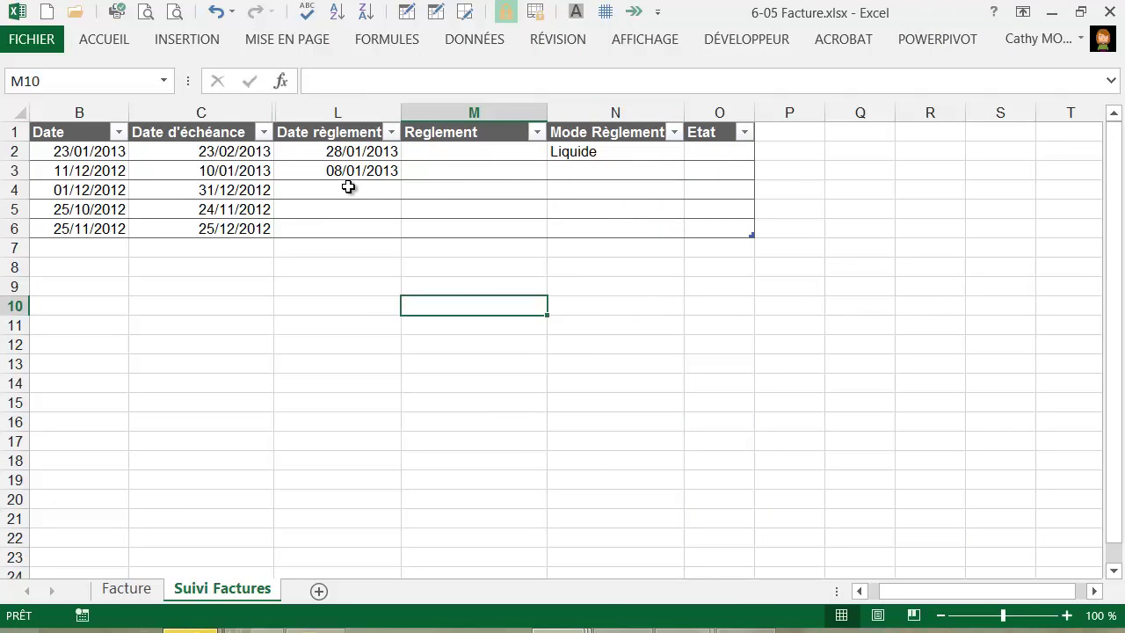
- Insert a SI function in Etat cell O2 with the test [@[Date règlement]]>0 and 0 as the value if true
{"action": "left_click", "coordinate": [719, 151]}
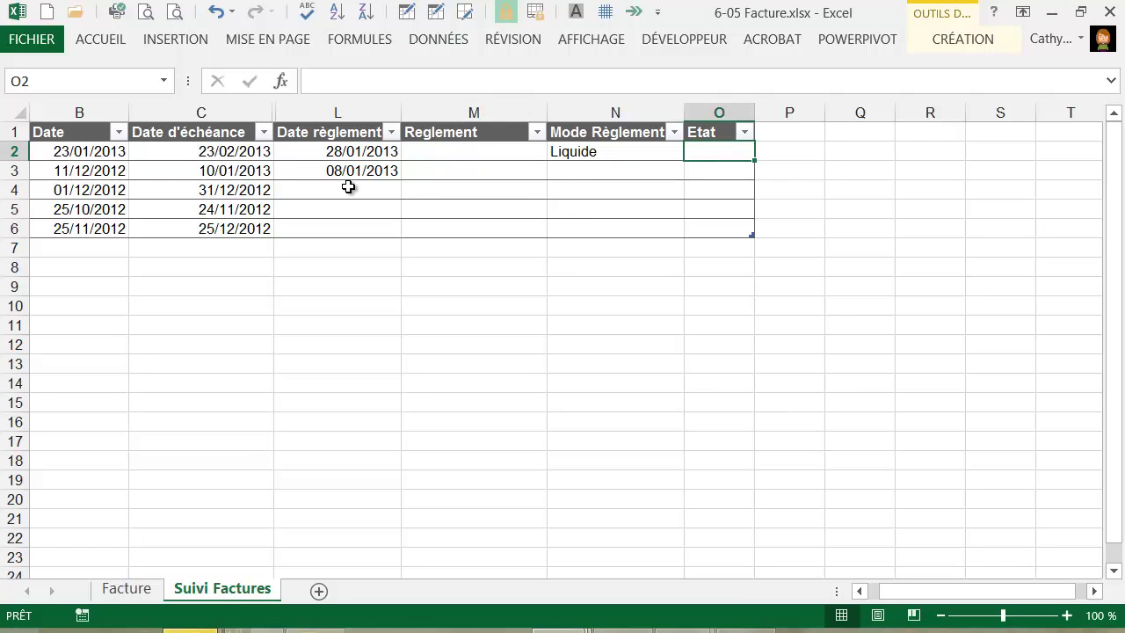
{"action": "left_click", "coordinate": [360, 39]}
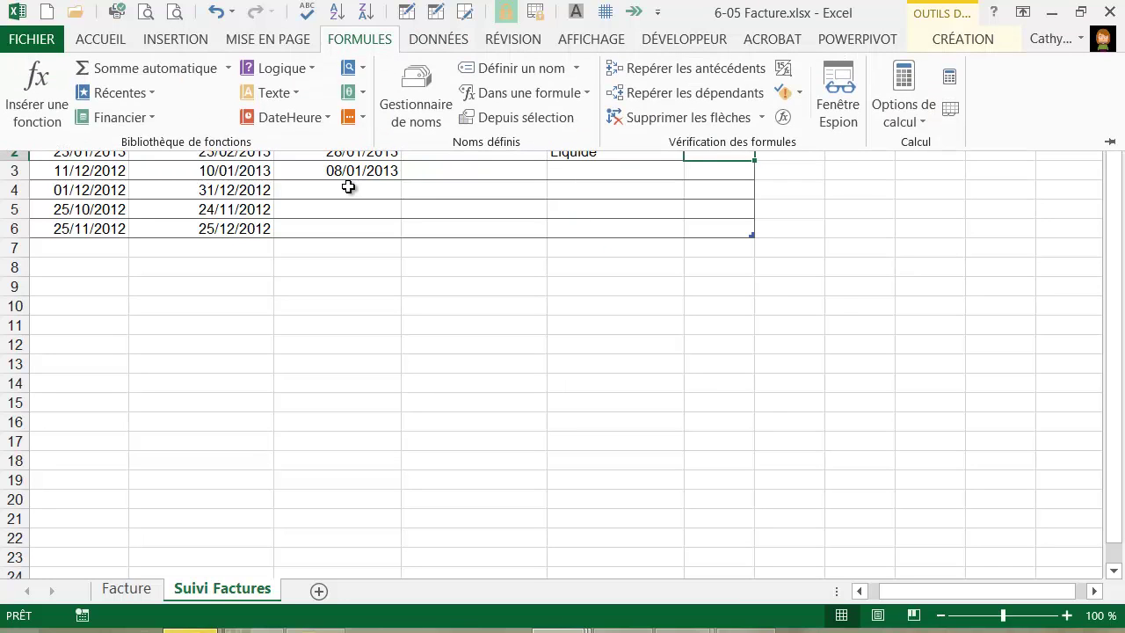
{"action": "left_click", "coordinate": [277, 68]}
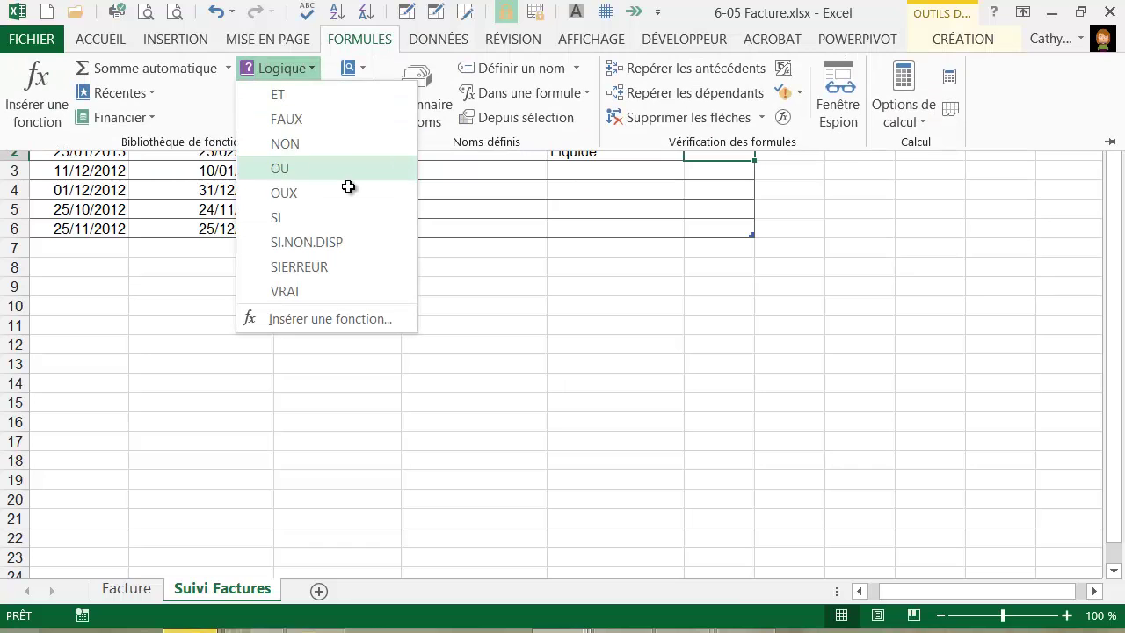
{"action": "left_click", "coordinate": [275, 217]}
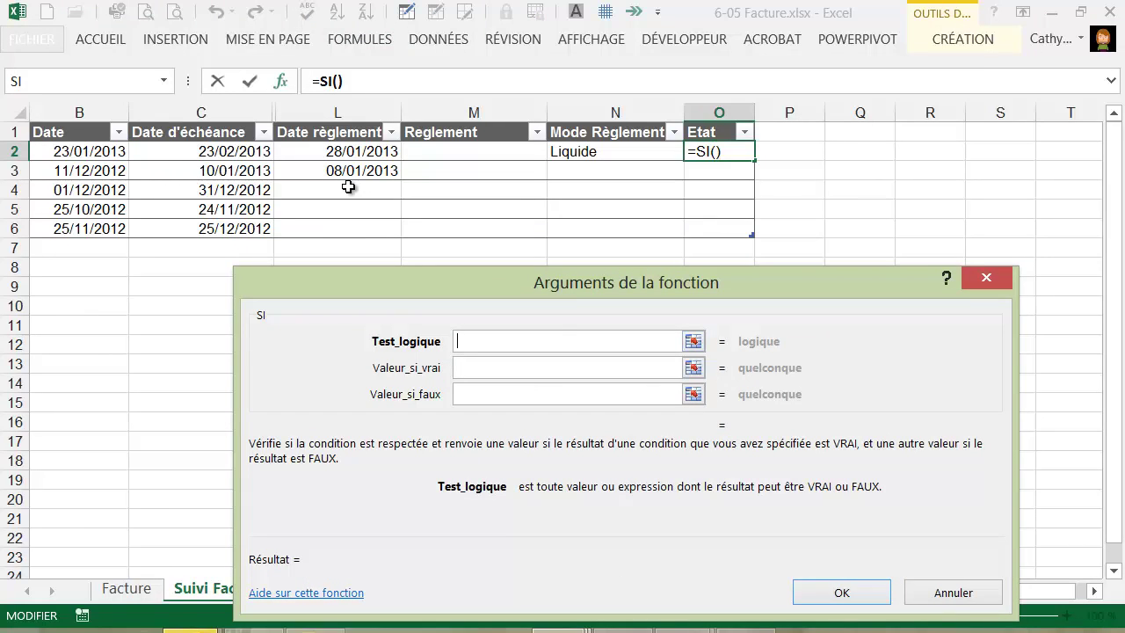
{"action": "left_click", "coordinate": [349, 152]}
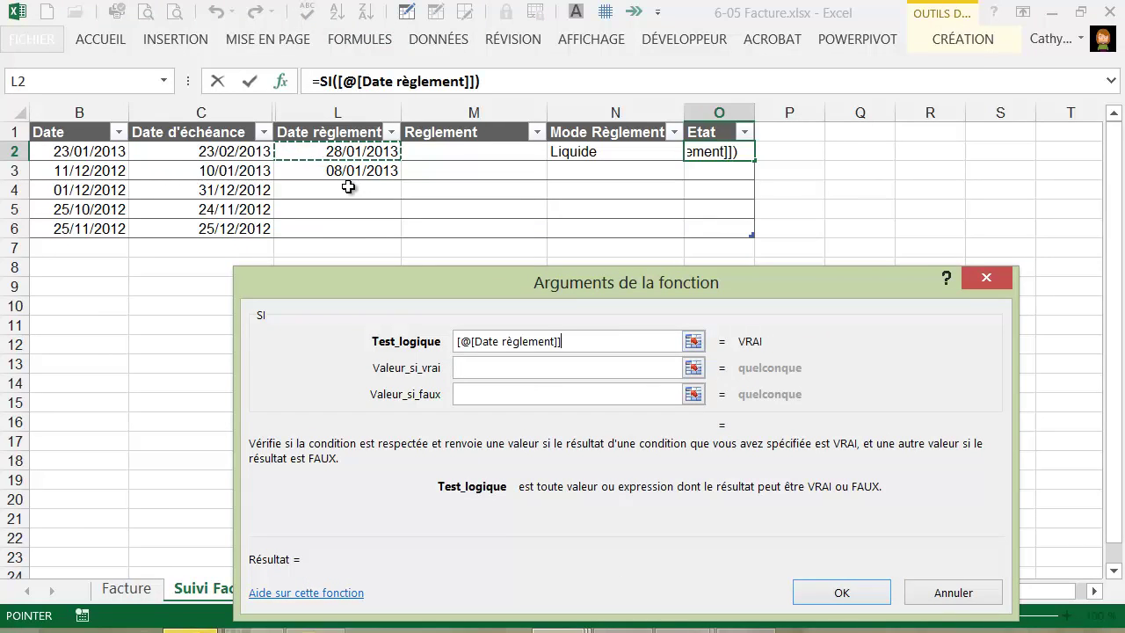
{"action": "type", "text": ">0"}
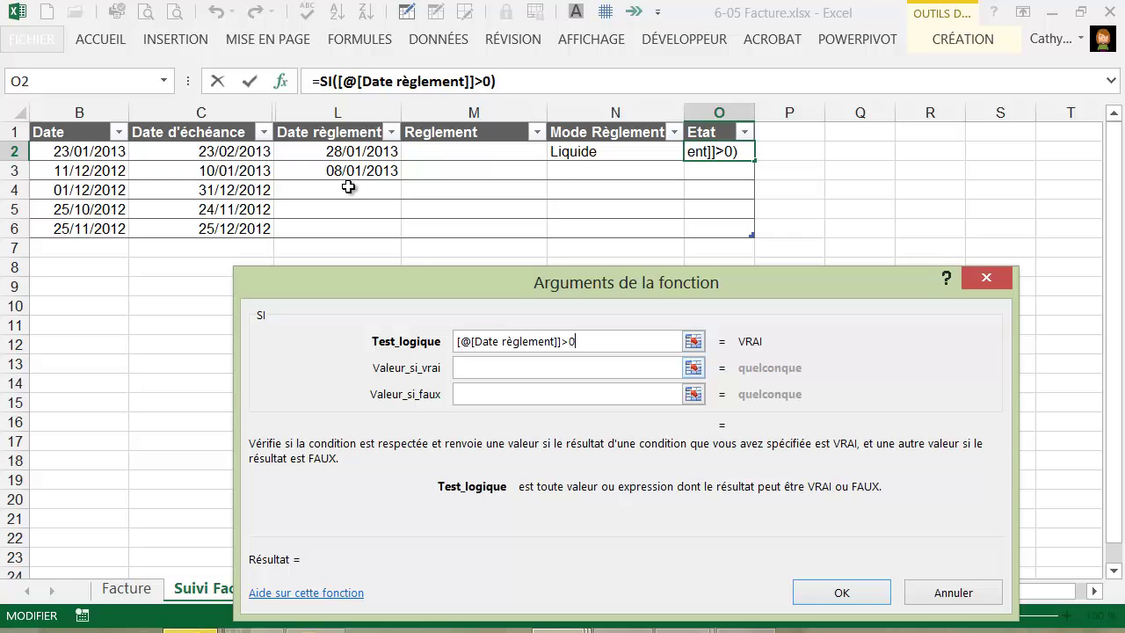
{"action": "key", "text": "Tab"}
{"action": "type", "text": "0"}
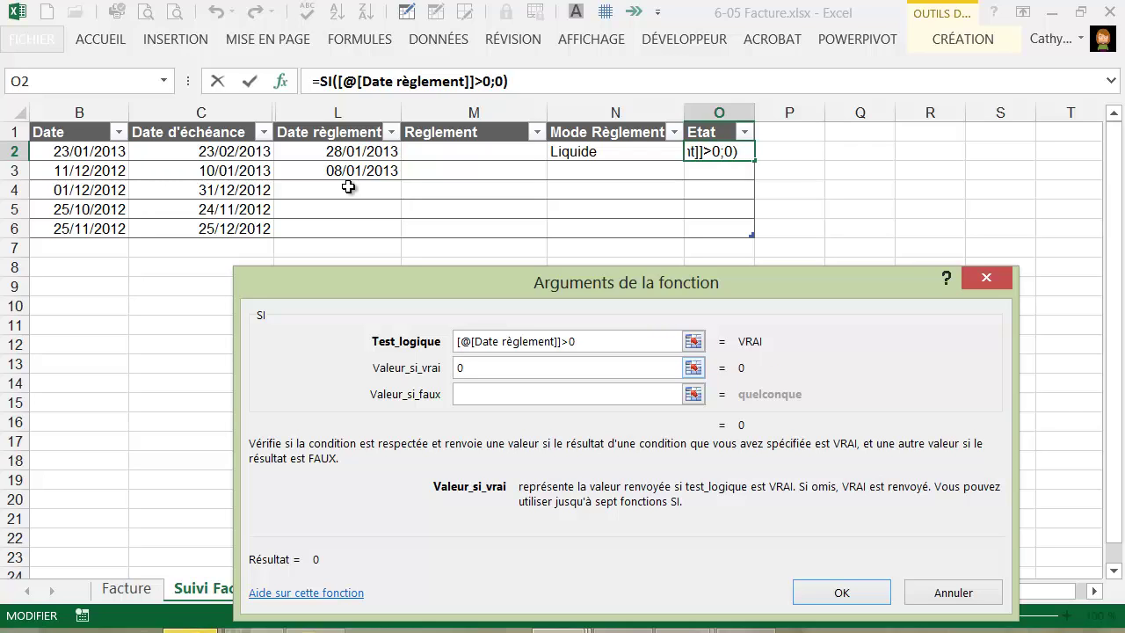
- Nest a second SI function as the value if false, with the logical test aujourdhui()>[@[Date d''échéance]]
{"action": "key", "text": "Tab"}
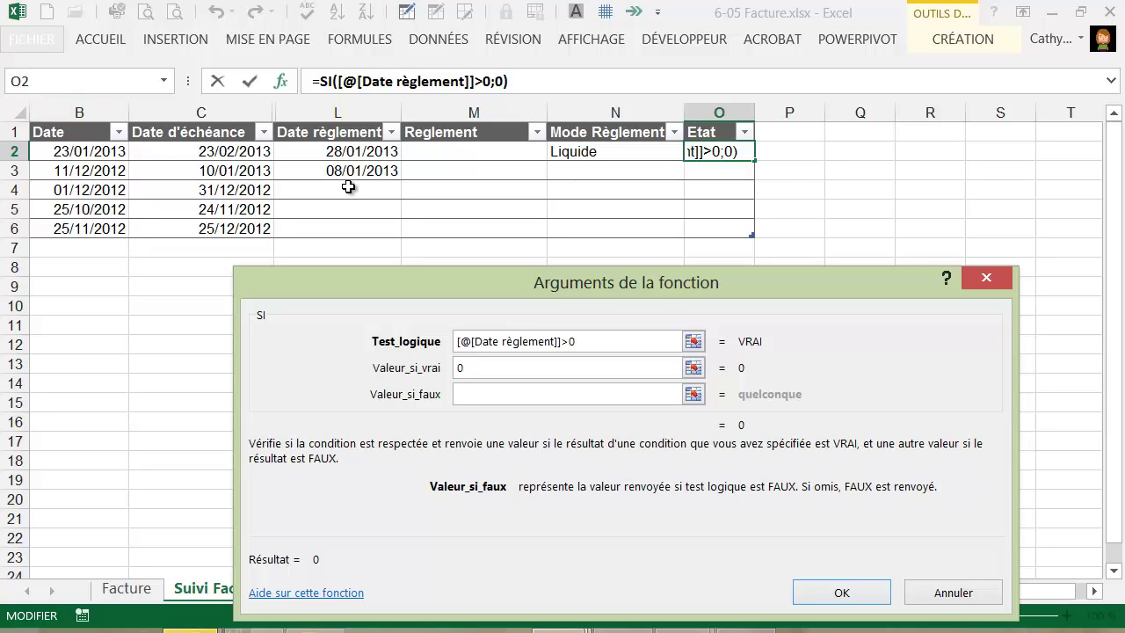
{"action": "key", "text": "alt+Down"}
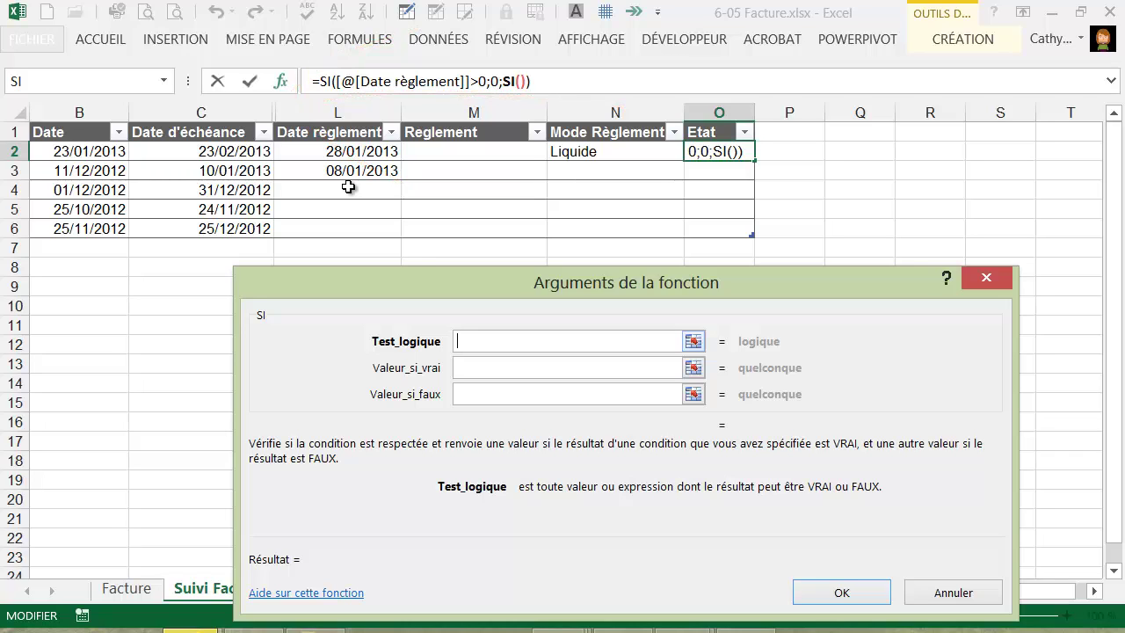
{"action": "type", "text": "au"}
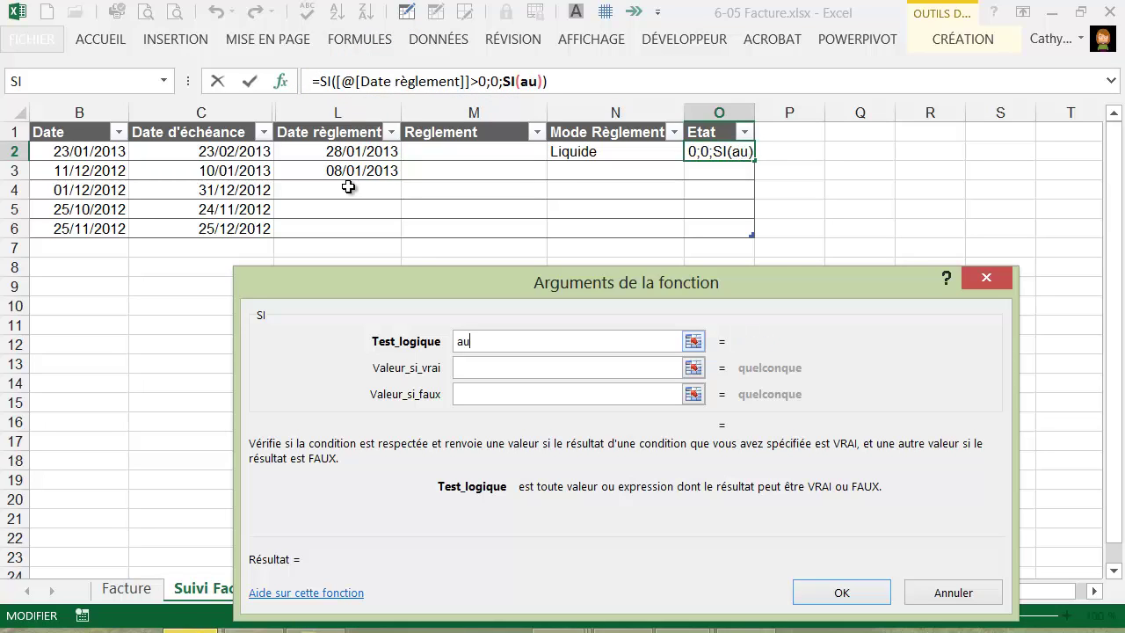
{"action": "type", "text": "jourdhui"}
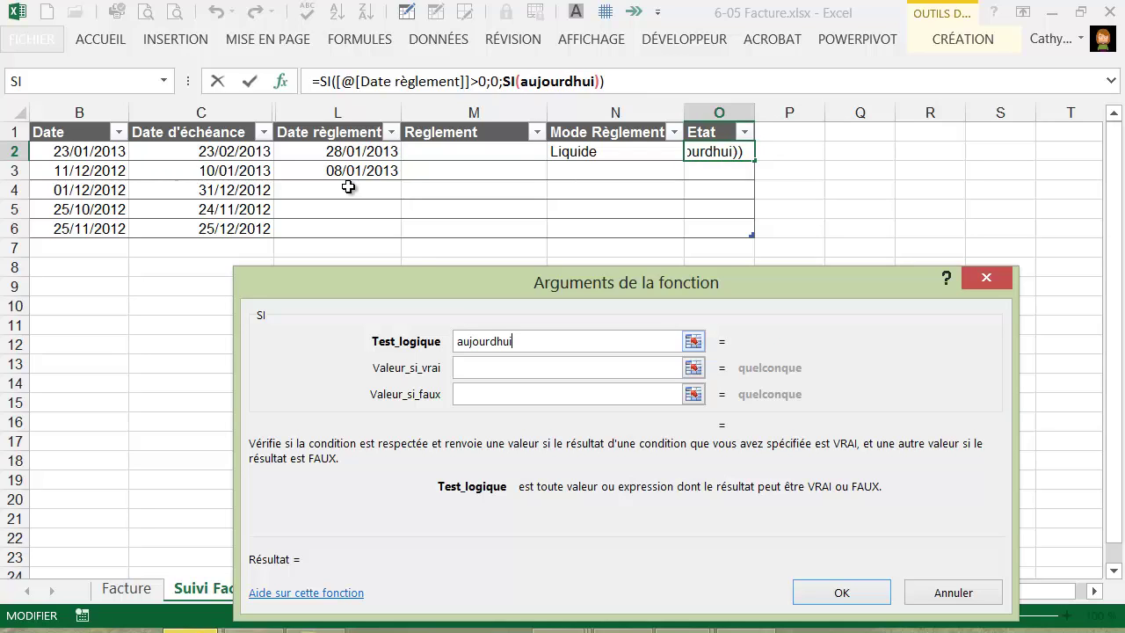
{"action": "type", "text": "()"}
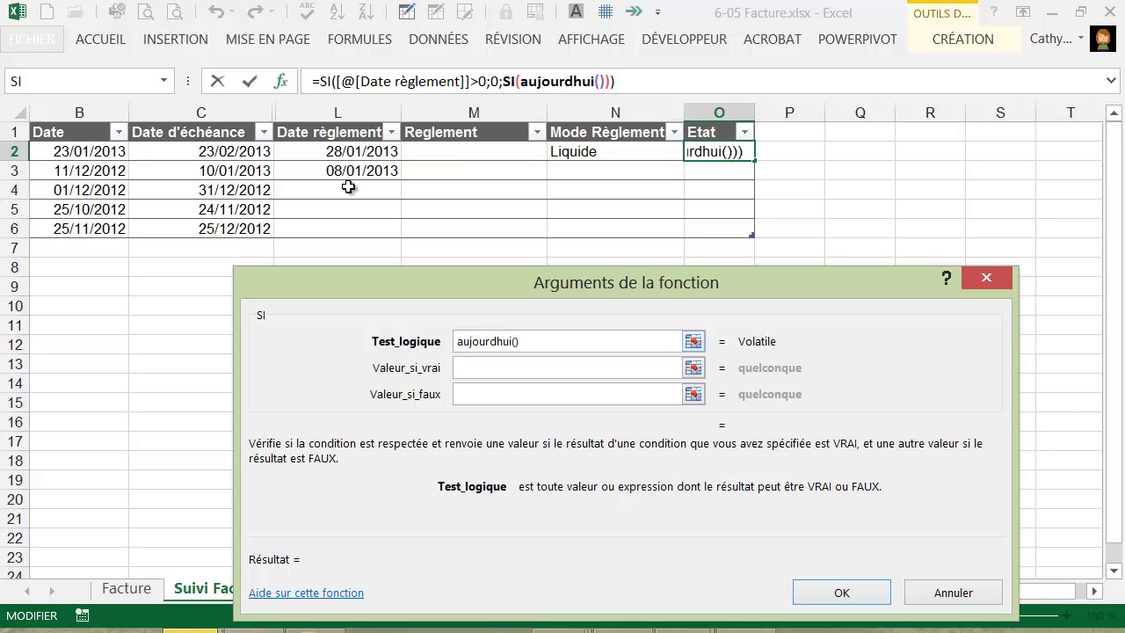
{"action": "type", "text": ">"}
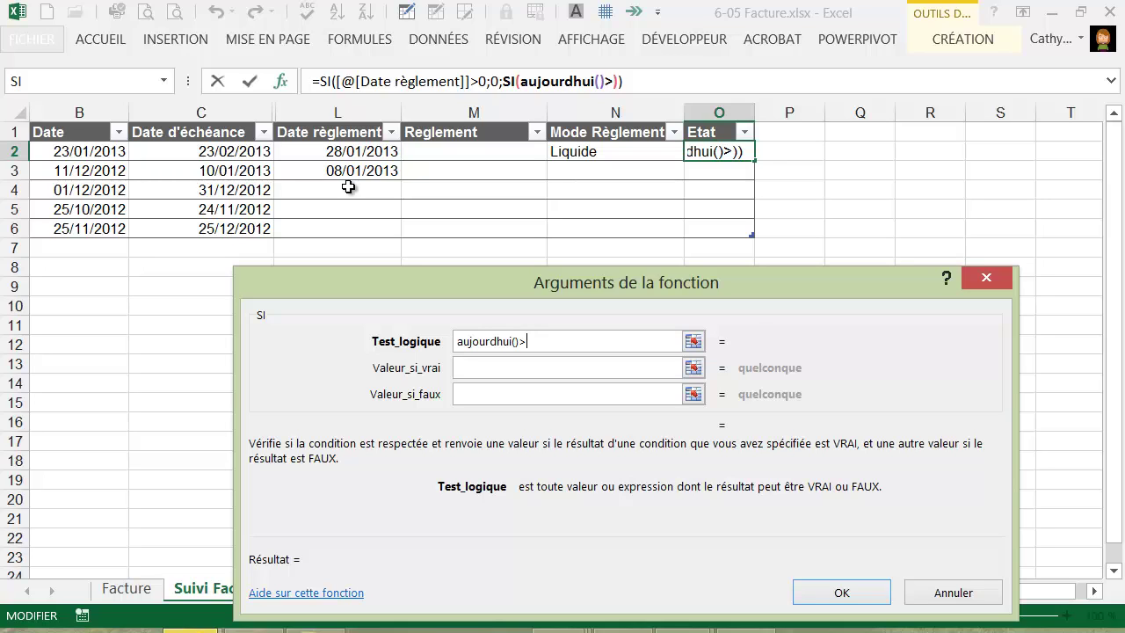
{"action": "left_click", "coordinate": [202, 152]}
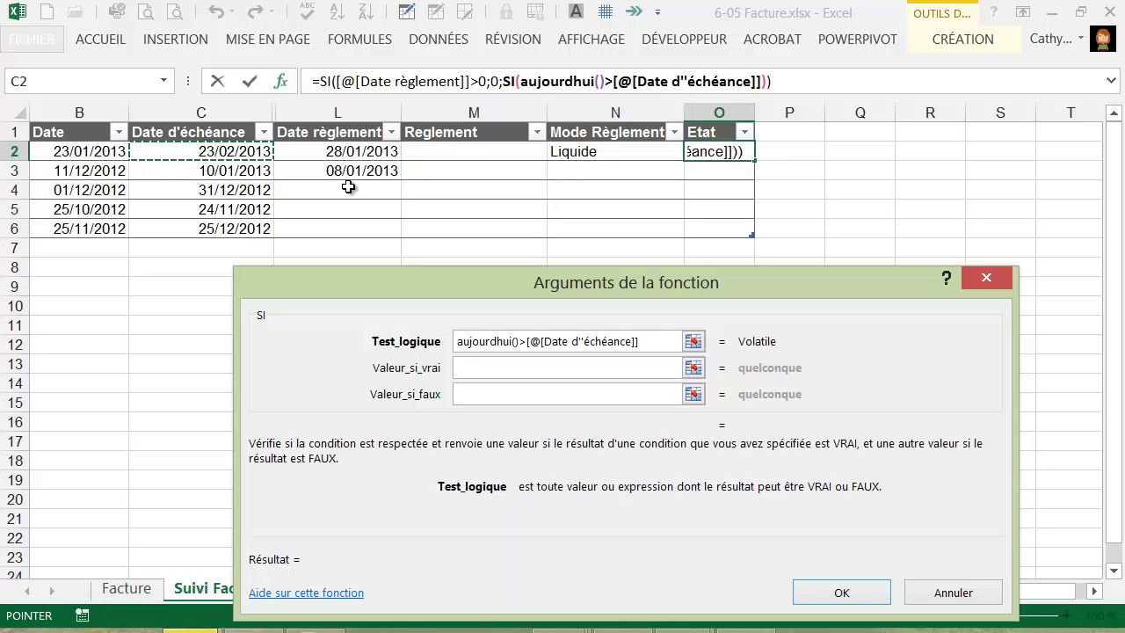
- Add +45 to the due date in the second SI's logical test and set its value if true to 4
{"action": "type", "text": "+"}
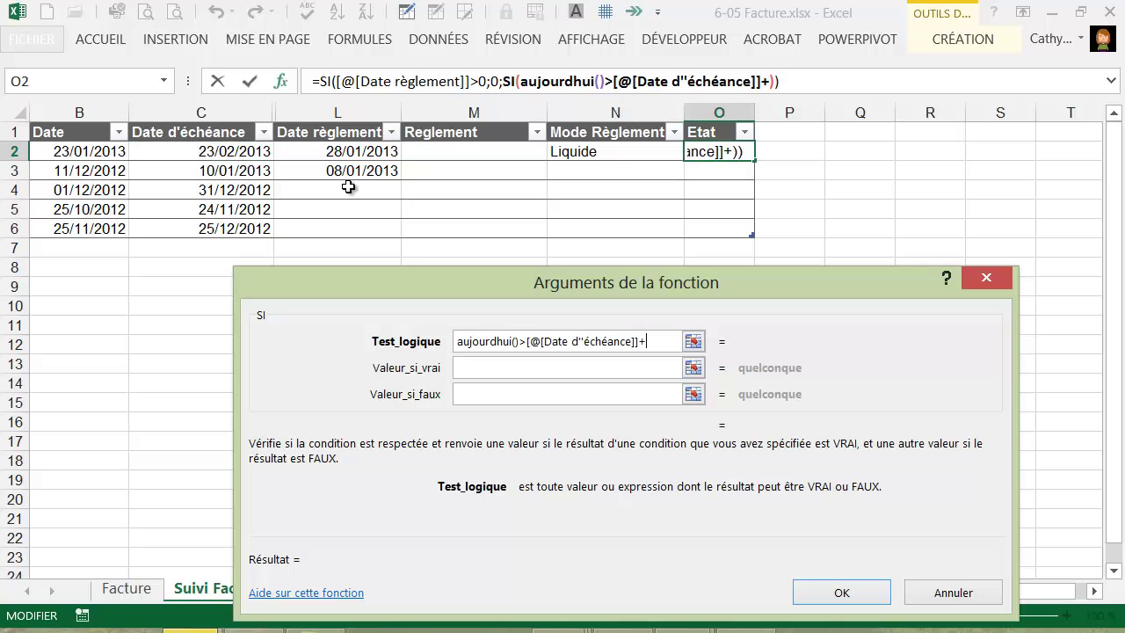
{"action": "type", "text": "45"}
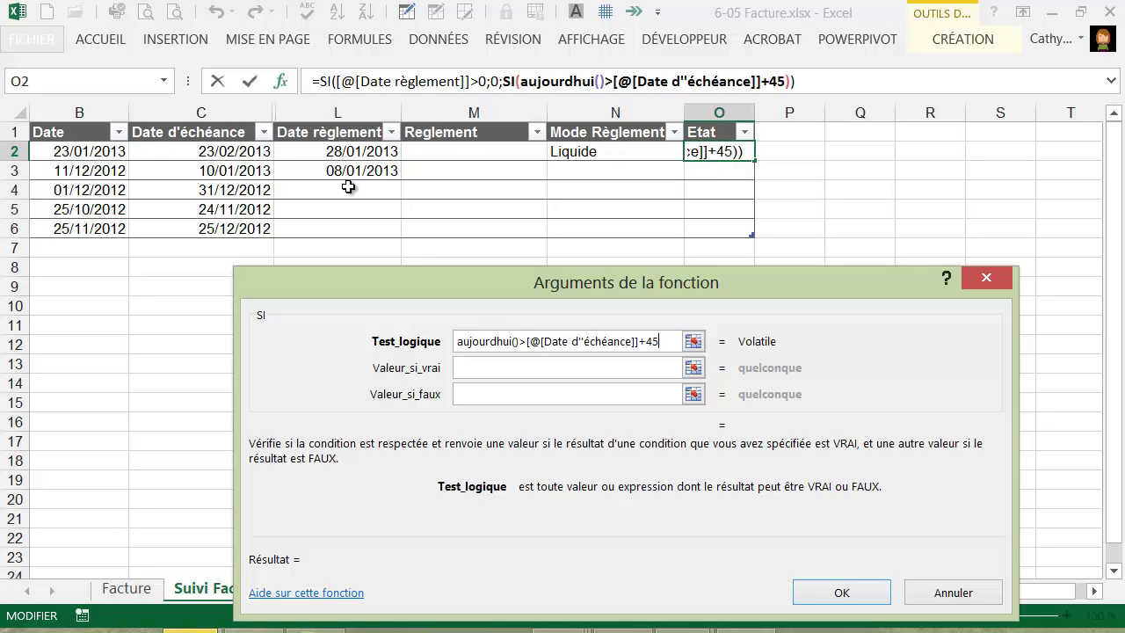
{"action": "key", "text": "Tab"}
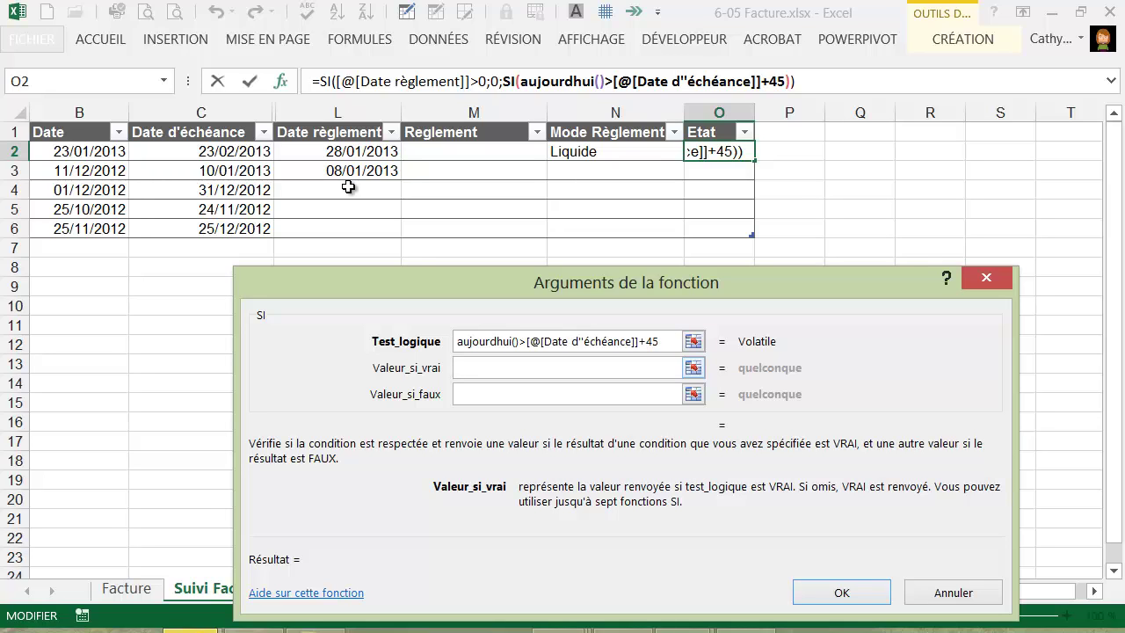
{"action": "type", "text": "4"}
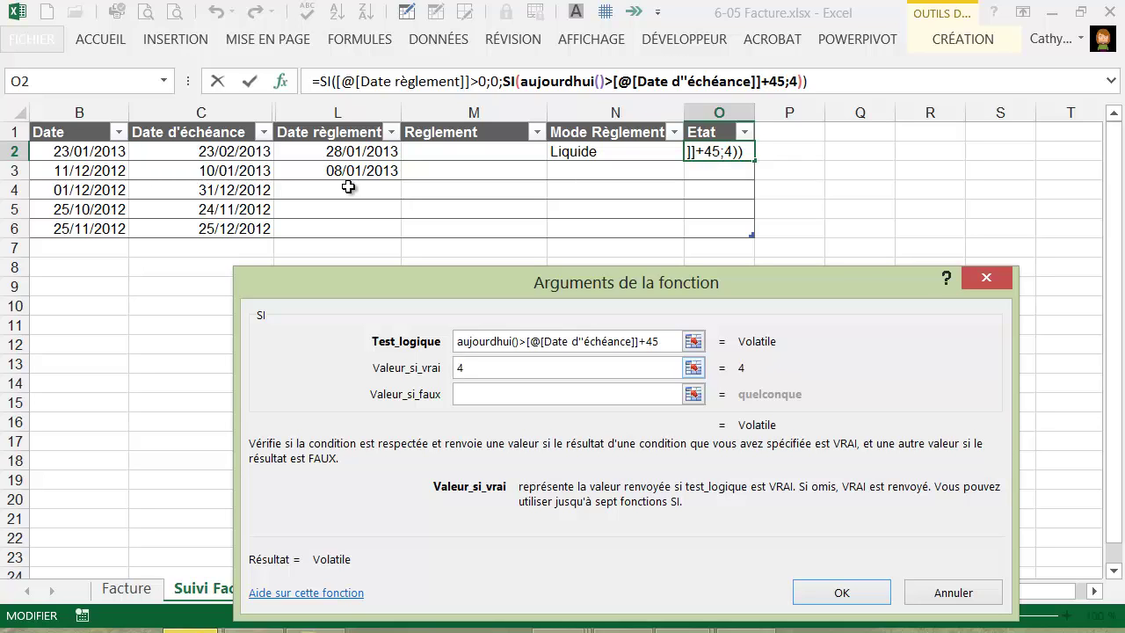
- Nest a third SI as the value if false, testing aujourdhui()>[@[Date d''échéance]]+30, with 3 as its value if true
{"action": "key", "text": "Tab"}
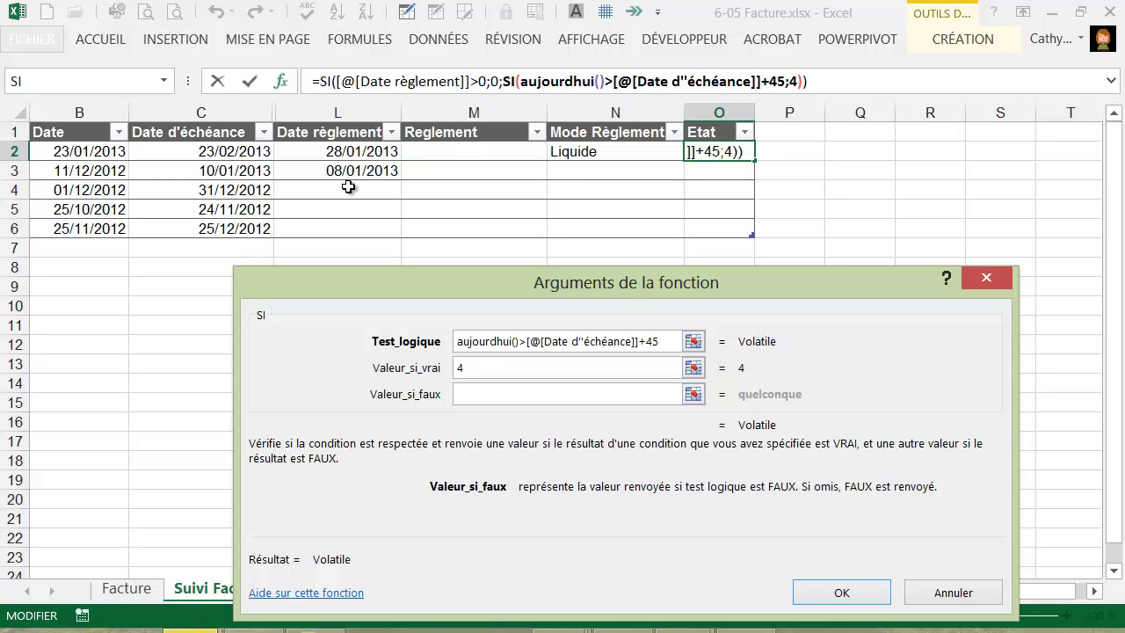
{"action": "left_click", "coordinate": [163, 80]}
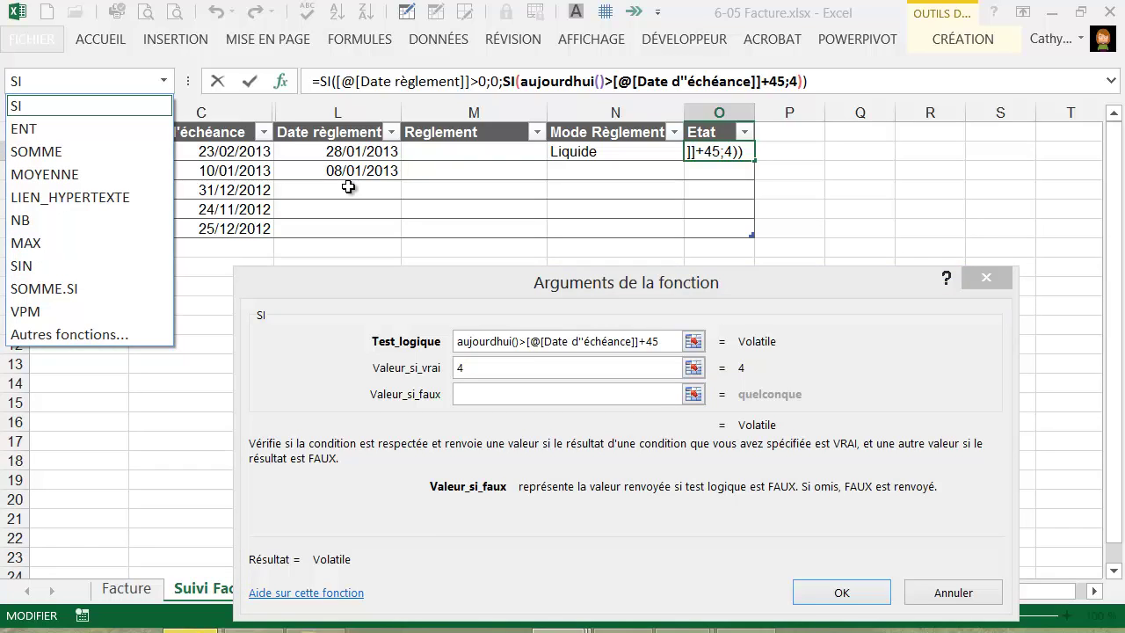
{"action": "key", "text": "Return"}
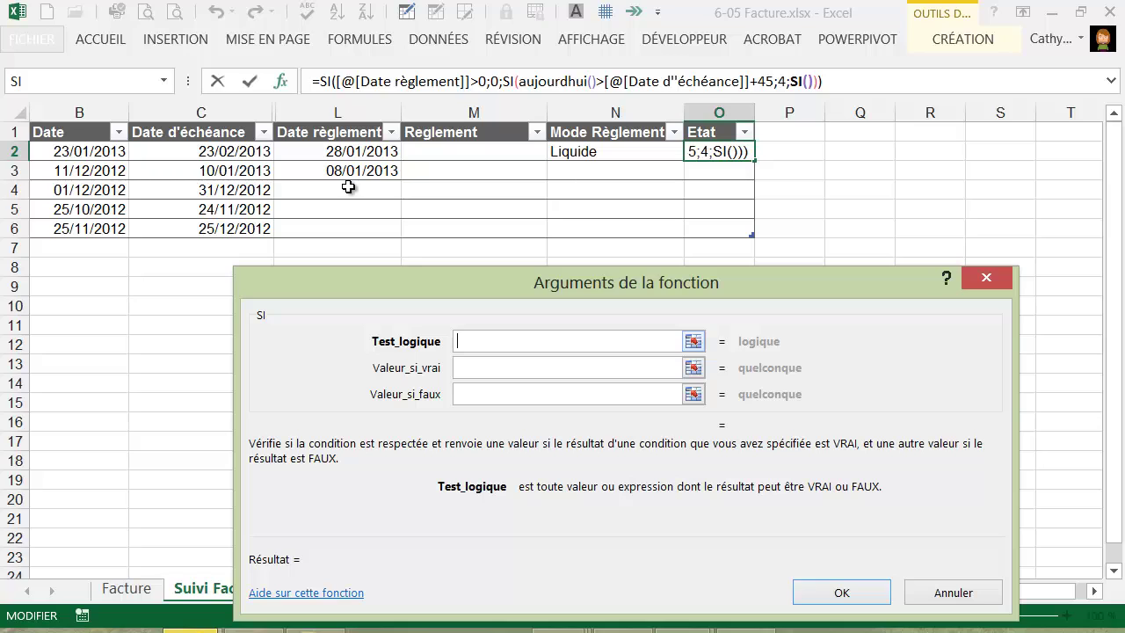
{"action": "type", "text": "aujourd"}
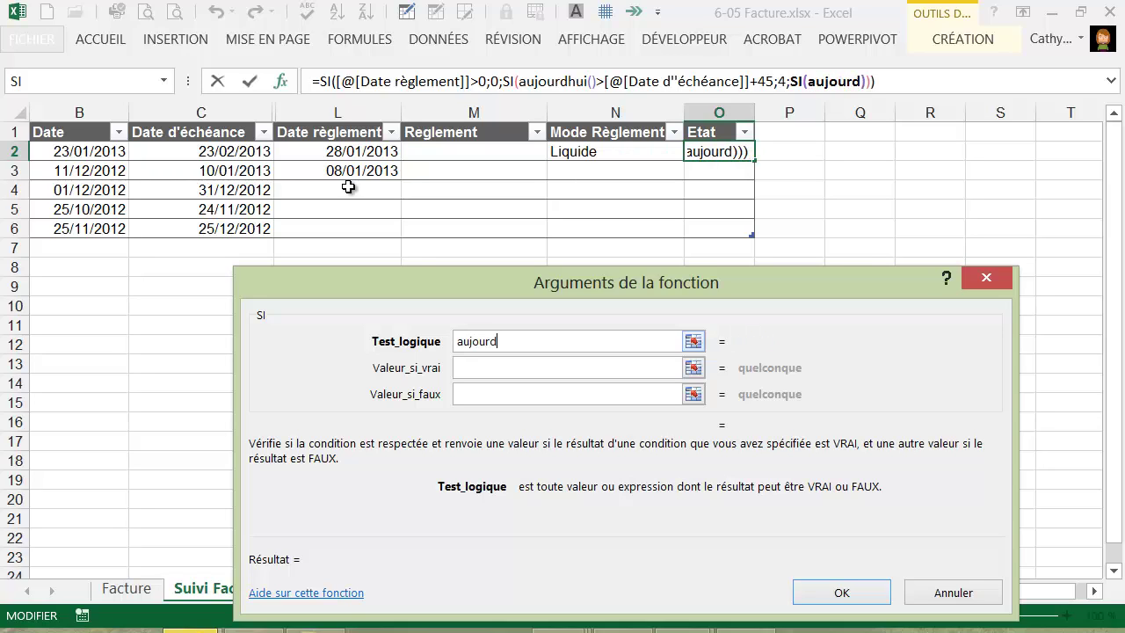
{"action": "type", "text": "hui("}
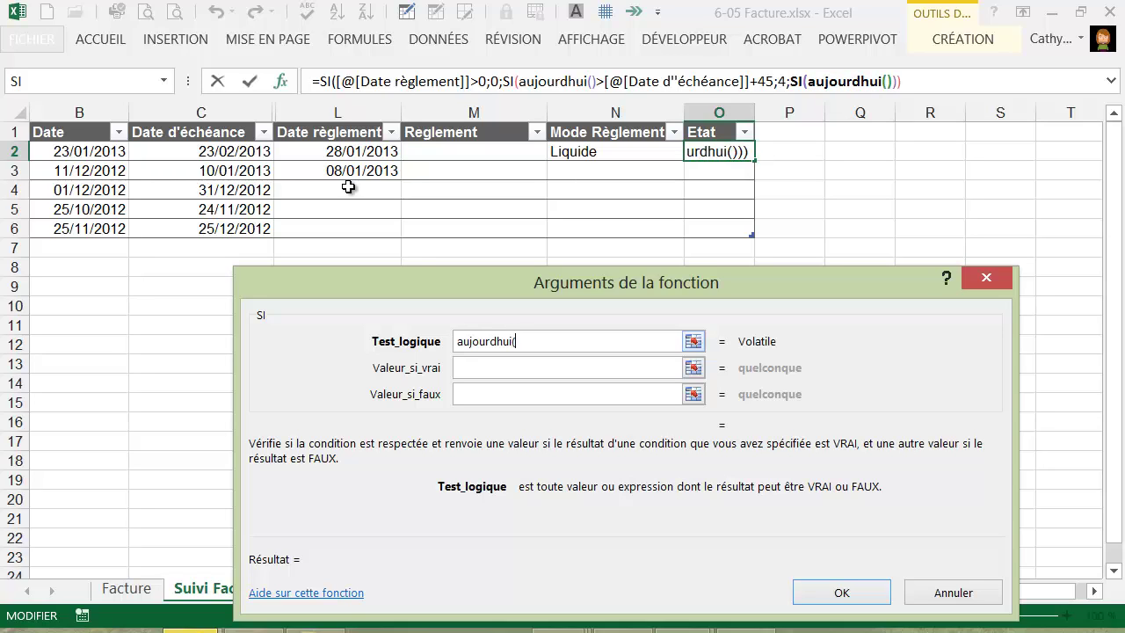
{"action": "type", "text": ")>"}
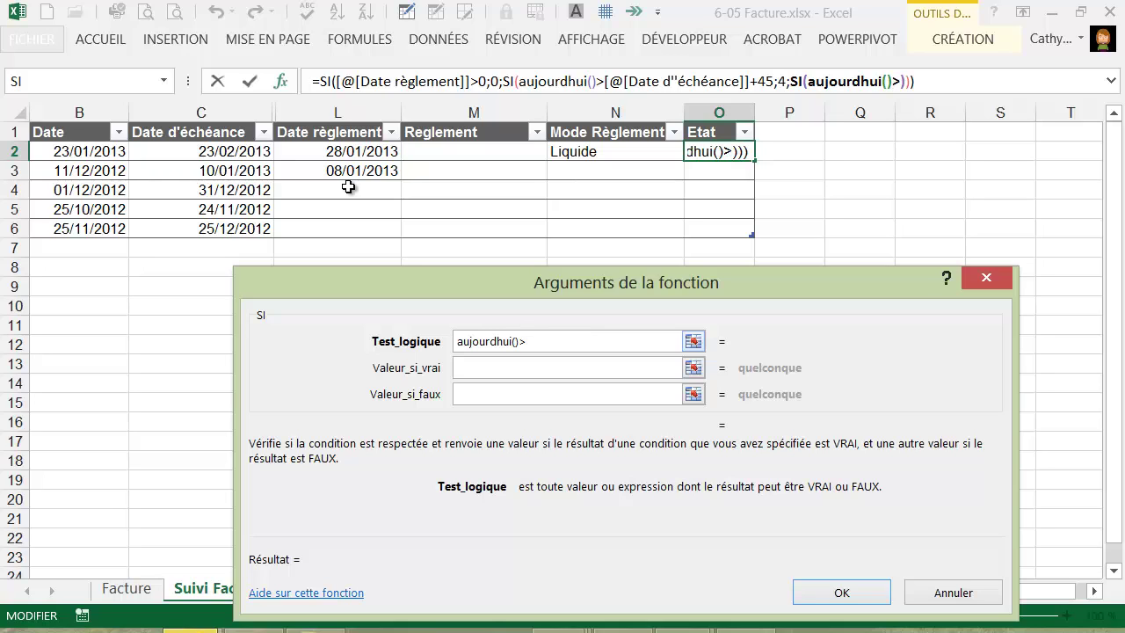
{"action": "key", "text": "Left"}
{"action": "key", "text": "Left"}
{"action": "key", "text": "Left"}
{"action": "key", "text": "Left"}
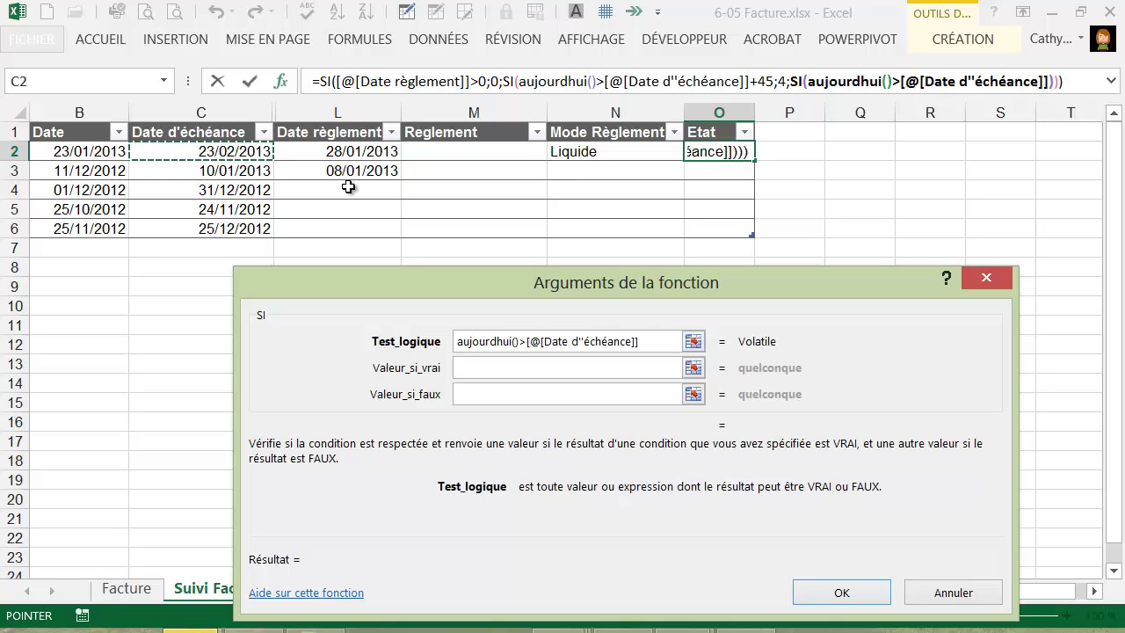
{"action": "type", "text": "+30"}
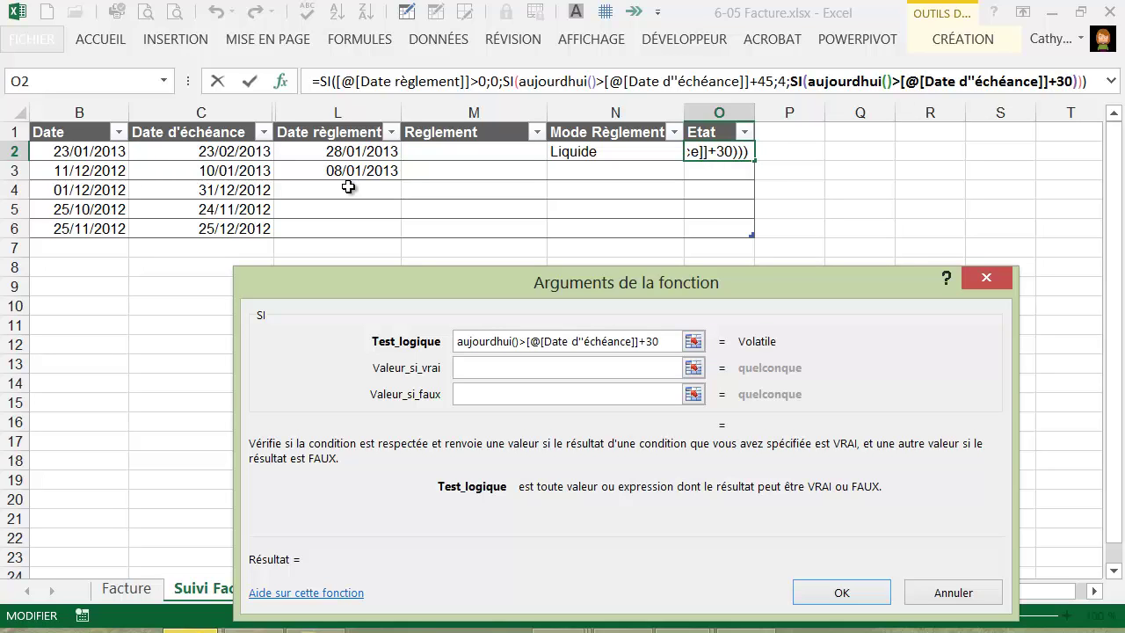
{"action": "key", "text": "Tab"}
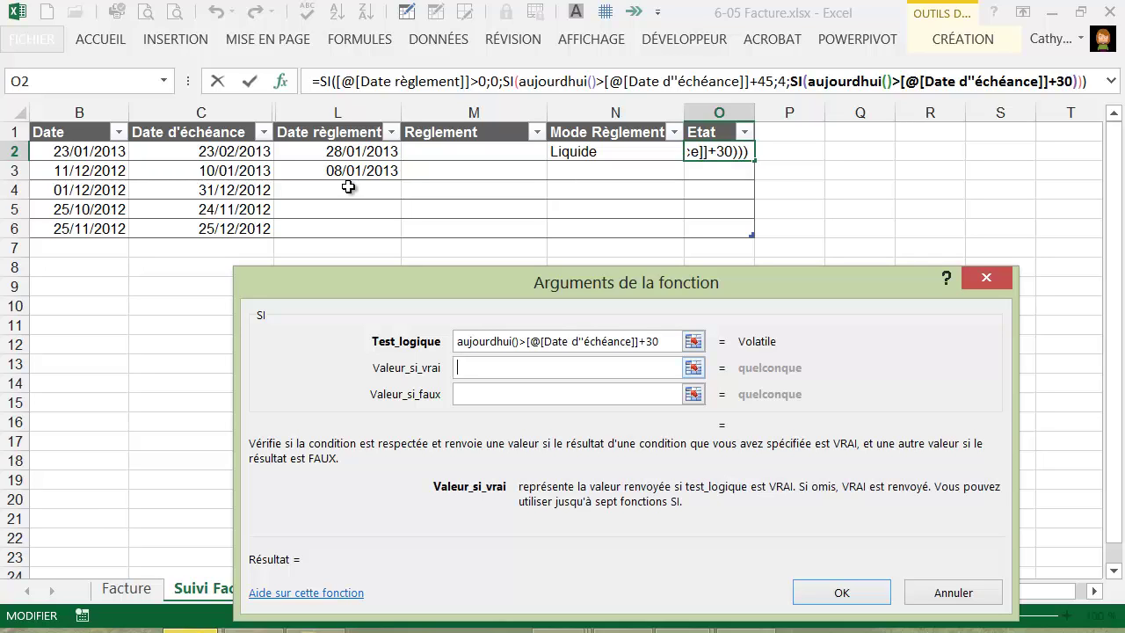
{"action": "type", "text": "3"}
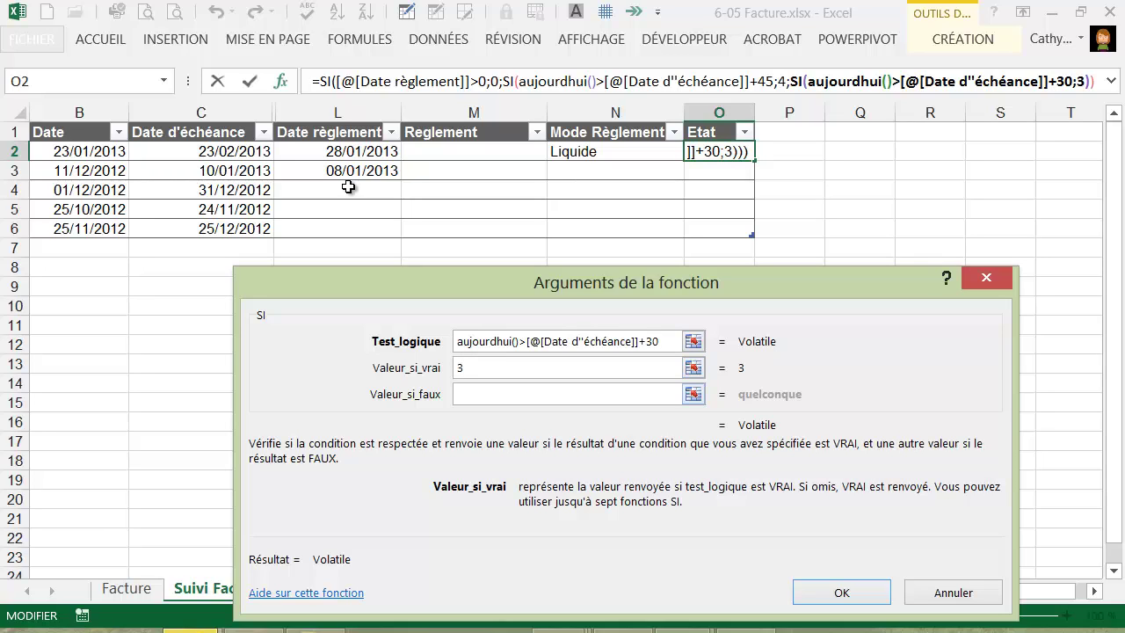
- Nest a fourth SI as the value if false, testing aujourdhui()>[@[Date d''échéance]]+10, with 2 as its value if true
{"action": "key", "text": "Tab"}
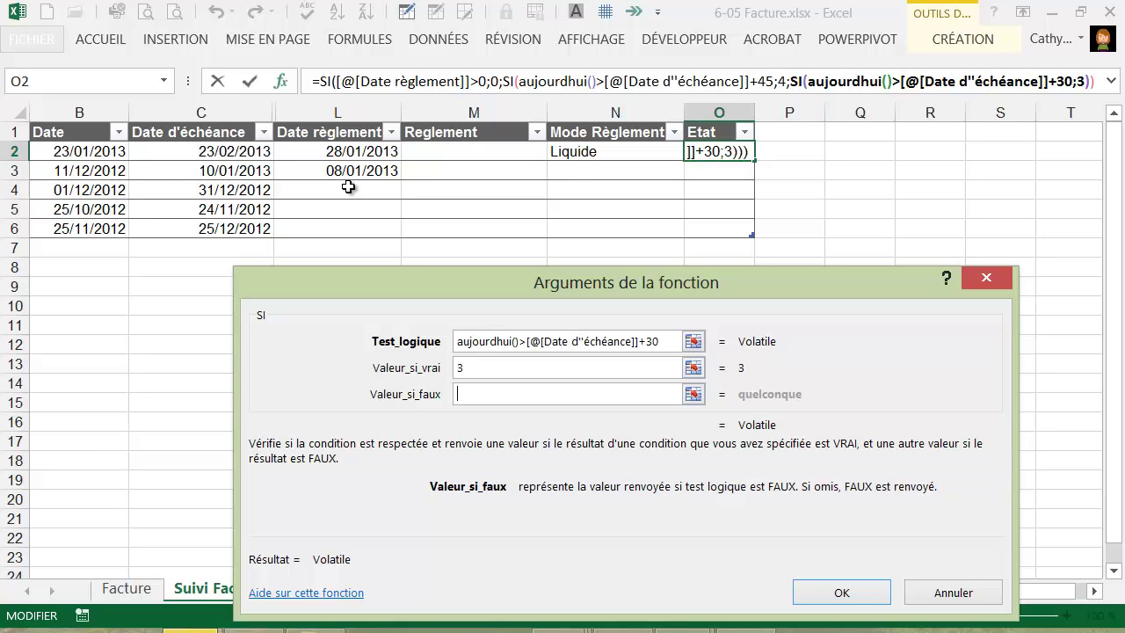
{"action": "key", "text": "alt+Down"}
{"action": "key", "text": "Down"}
{"action": "key", "text": "Return"}
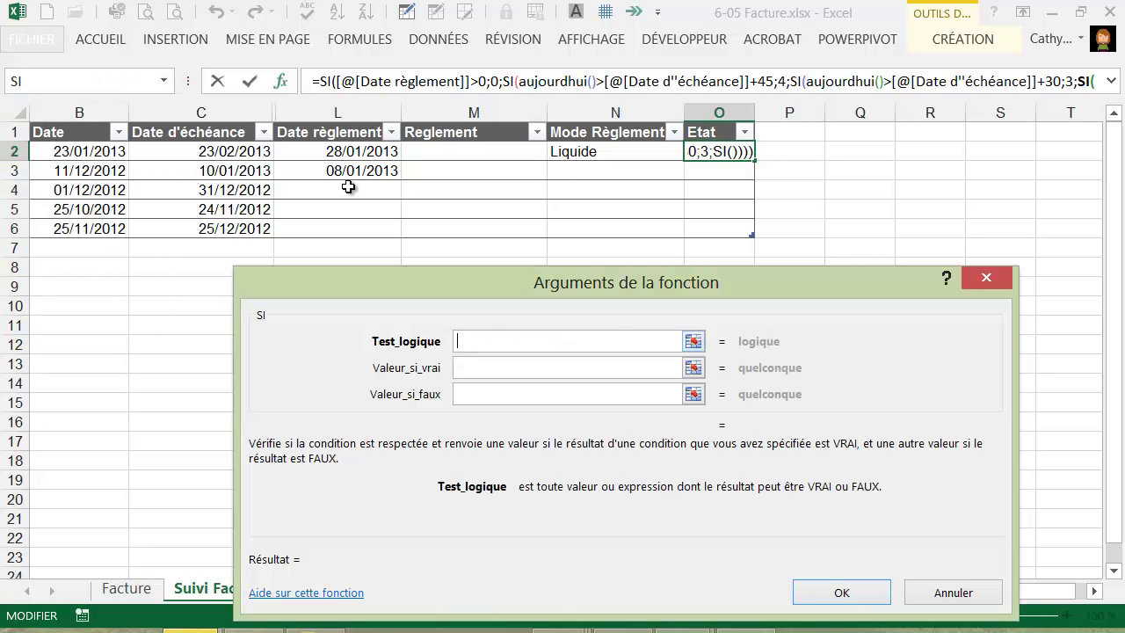
{"action": "type", "text": "aujourdhui"}
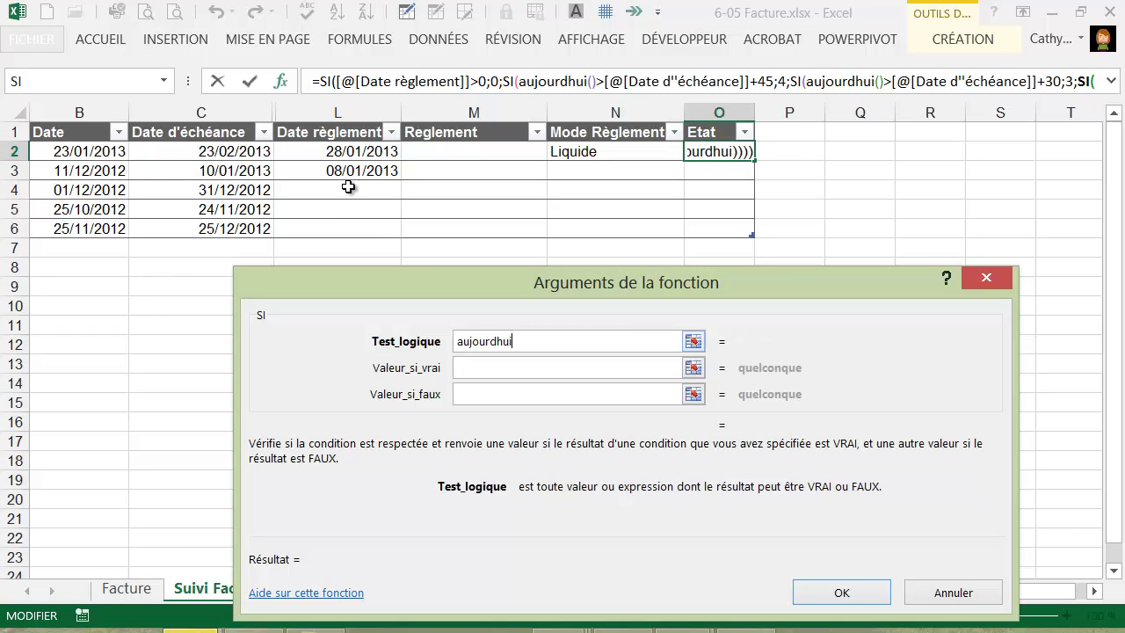
{"action": "type", "text": "()>"}
{"action": "left_click", "coordinate": [201, 151]}
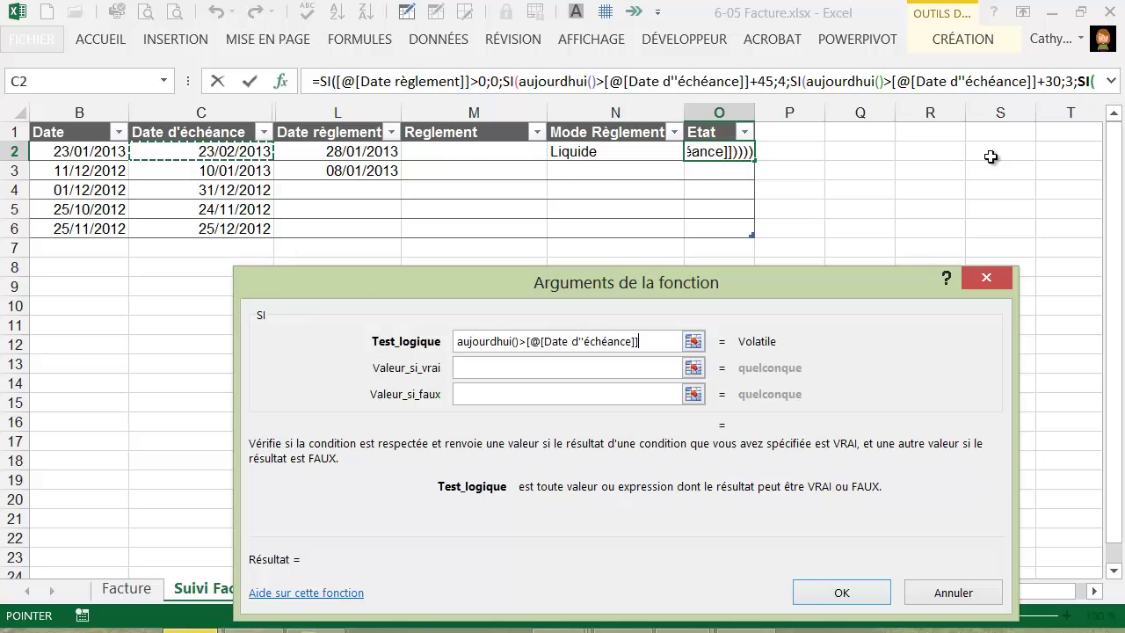
{"action": "type", "text": "+10"}
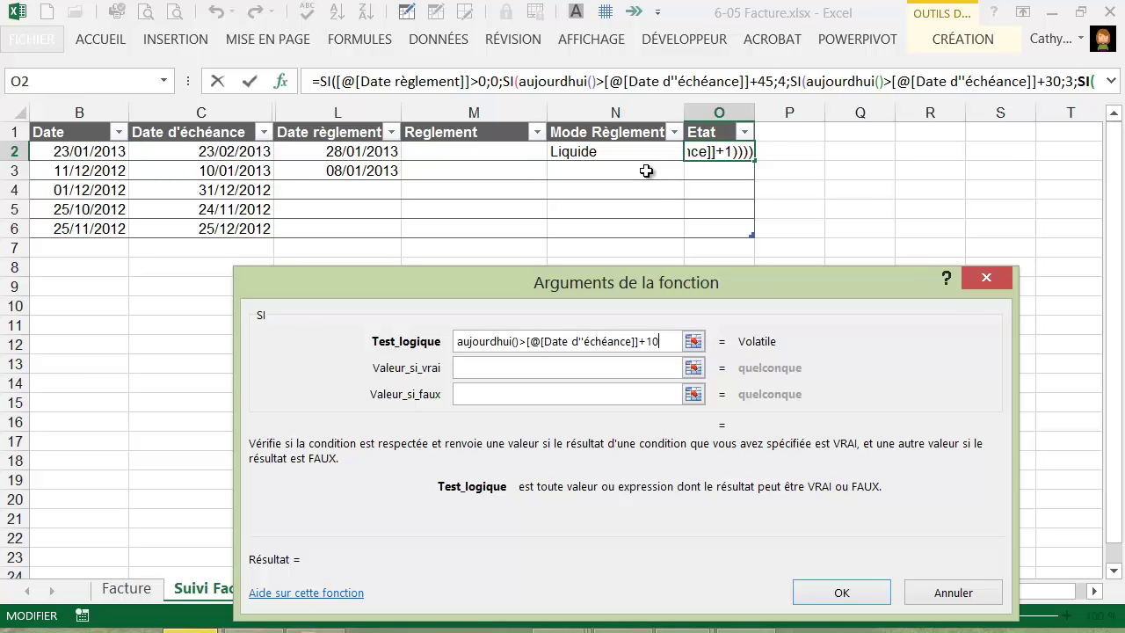
{"action": "key", "text": "Tab"}
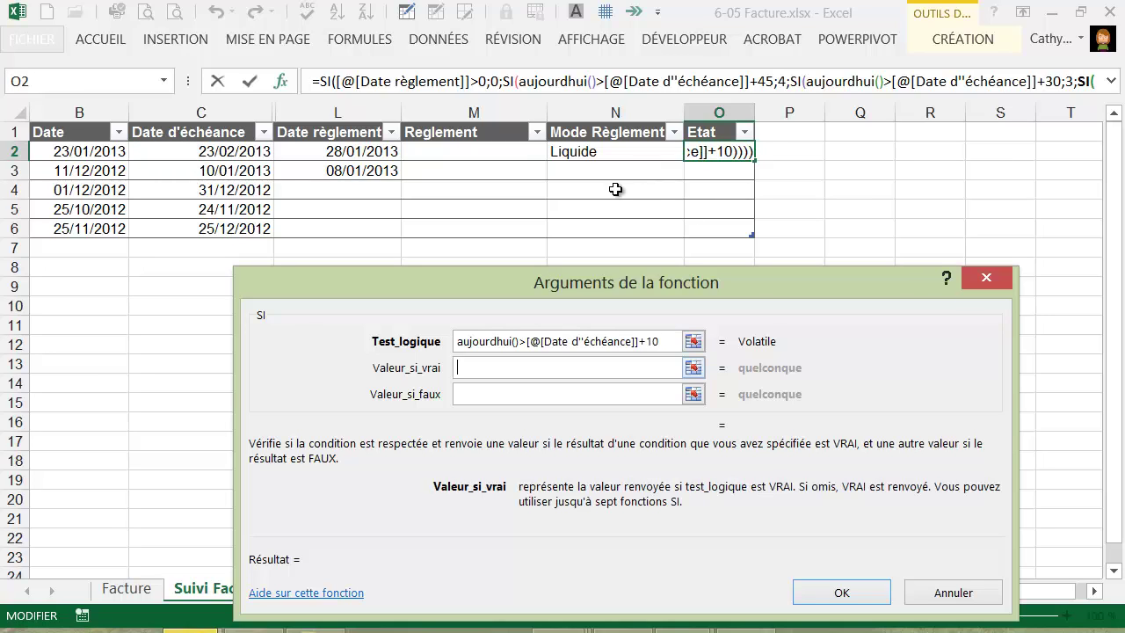
{"action": "type", "text": "2"}
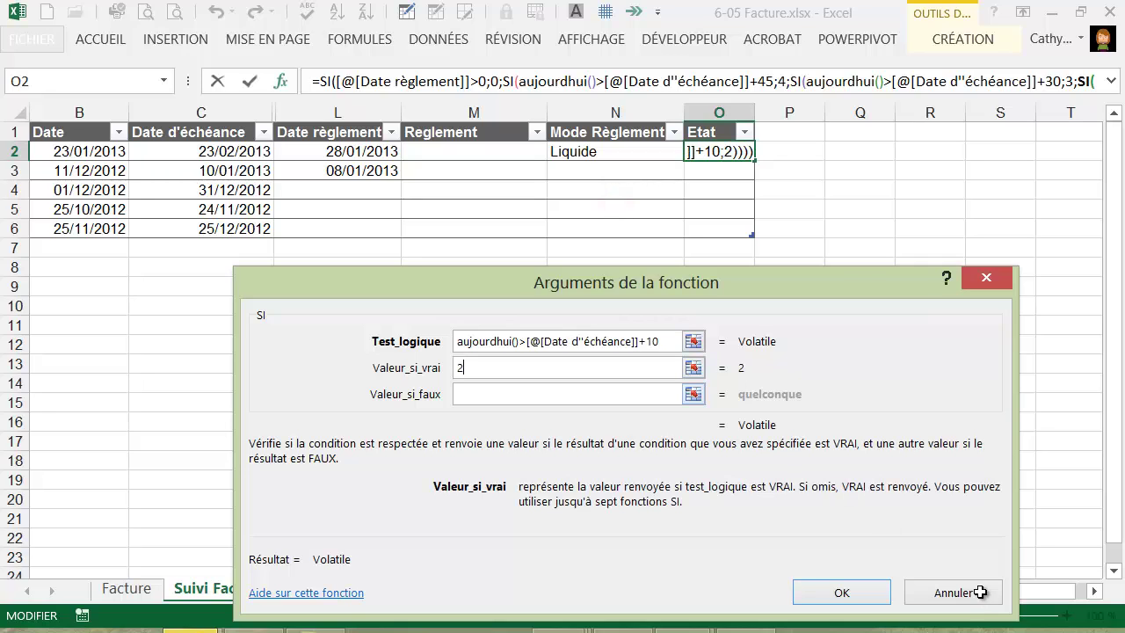
- Nest a fifth SI as the value if false, with the logical test aujourdhui()>[@[Date d''échéance]]
{"action": "key", "text": "Tab"}
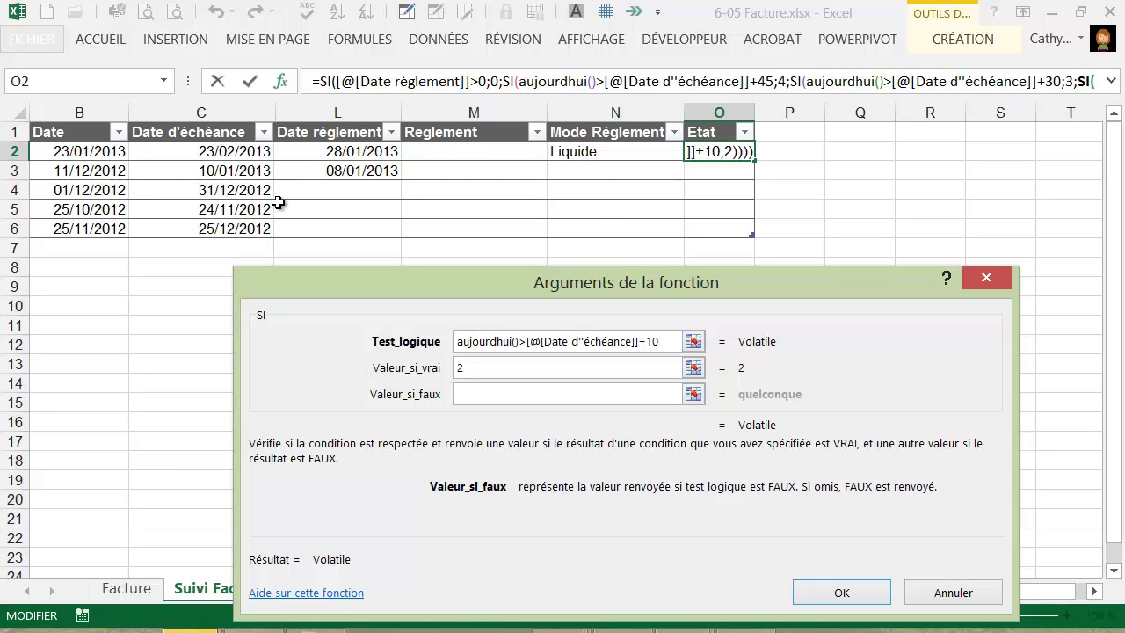
{"action": "left_click", "coordinate": [23, 81]}
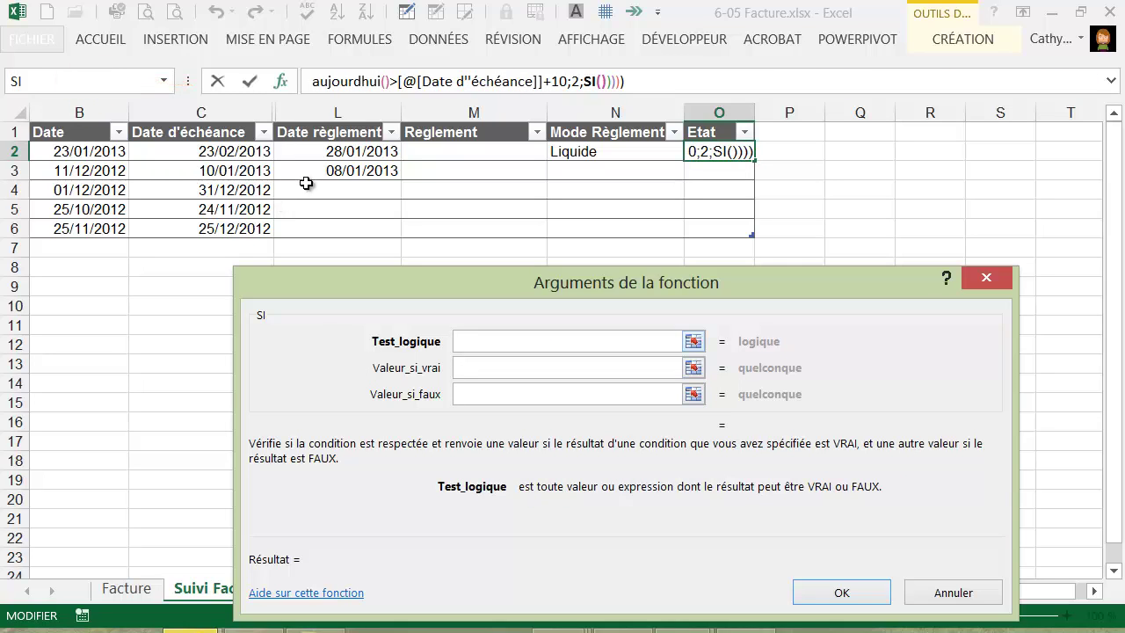
{"action": "type", "text": "aujourd"}
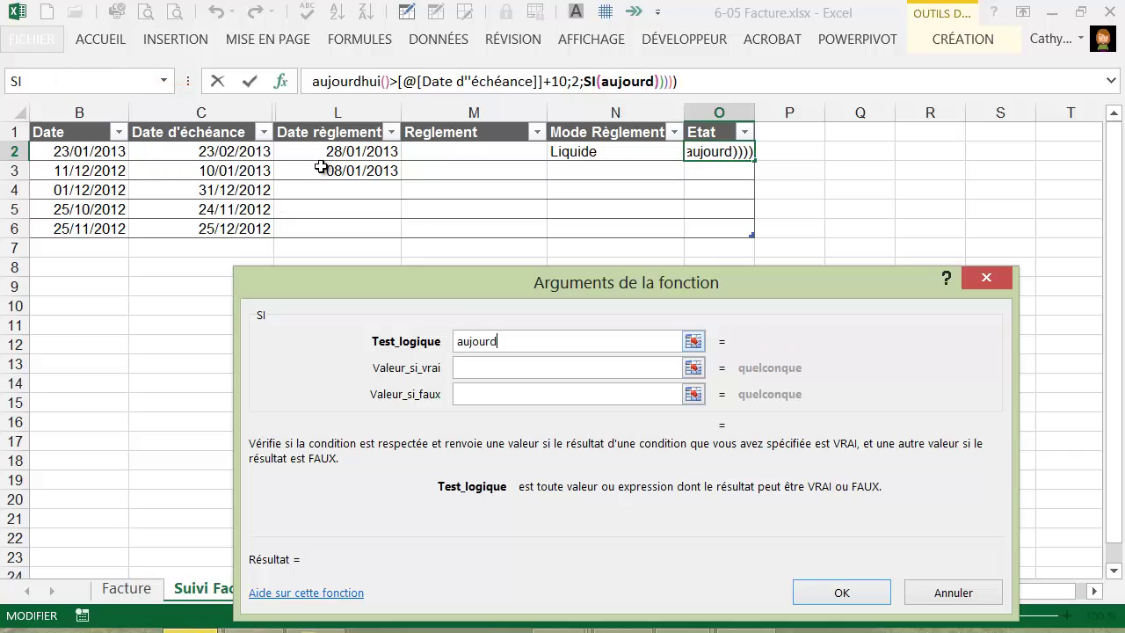
{"action": "type", "text": "hui"}
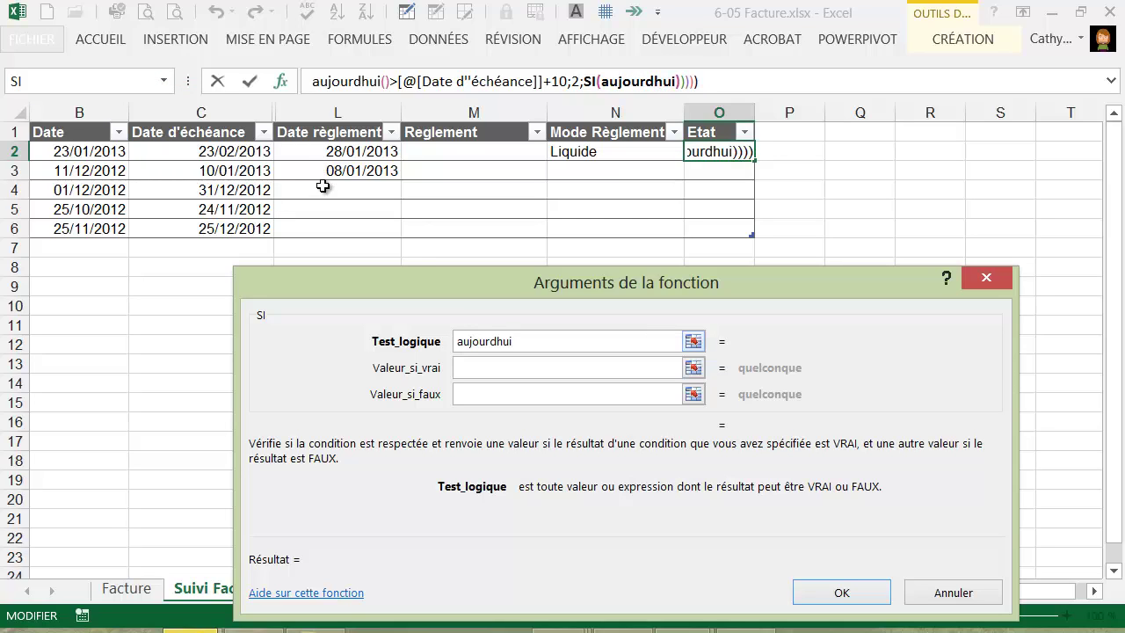
{"action": "type", "text": "()>date"}
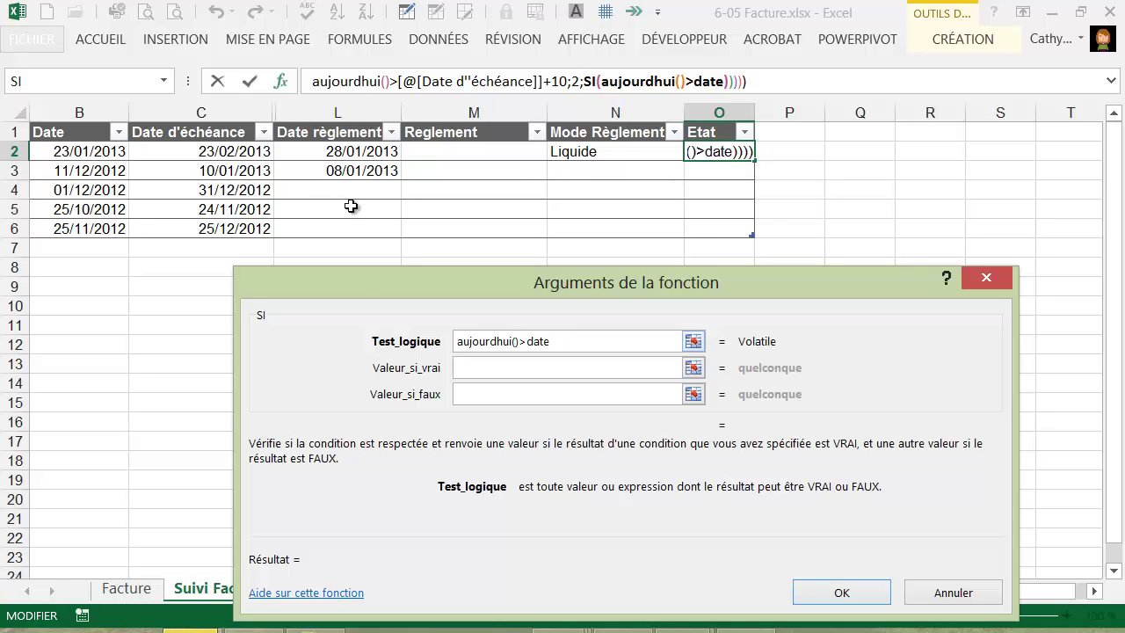
{"action": "key", "text": "BackSpace"}
{"action": "key", "text": "BackSpace"}
{"action": "key", "text": "BackSpace"}
{"action": "key", "text": "BackSpace"}
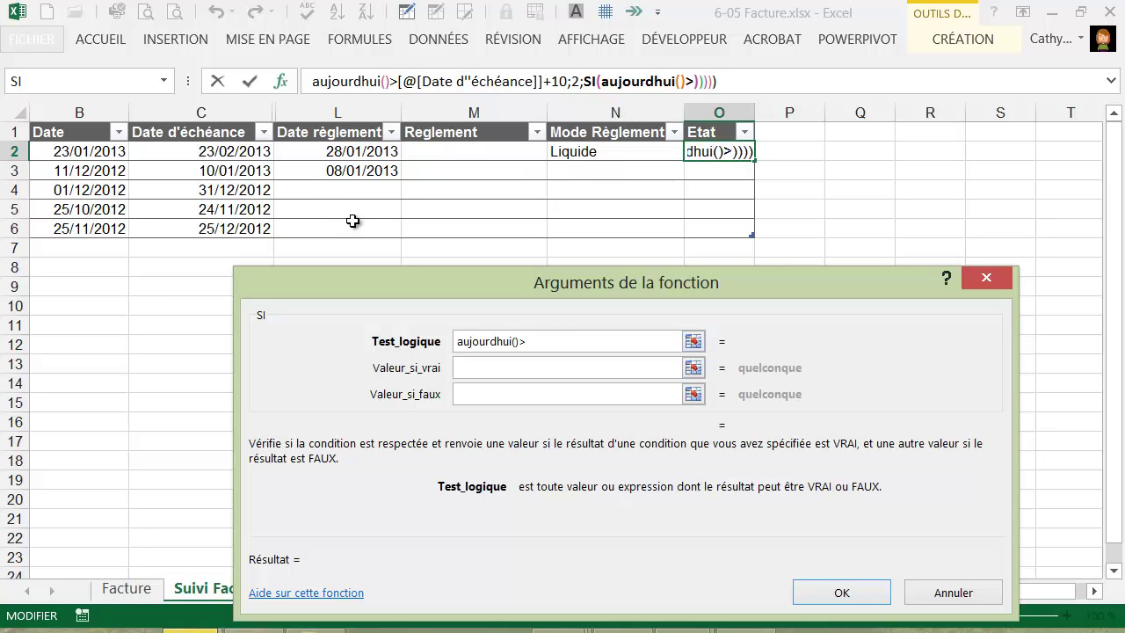
{"action": "key", "text": "Left"}
{"action": "key", "text": "Left"}
{"action": "key", "text": "Left"}
{"action": "key", "text": "Left"}
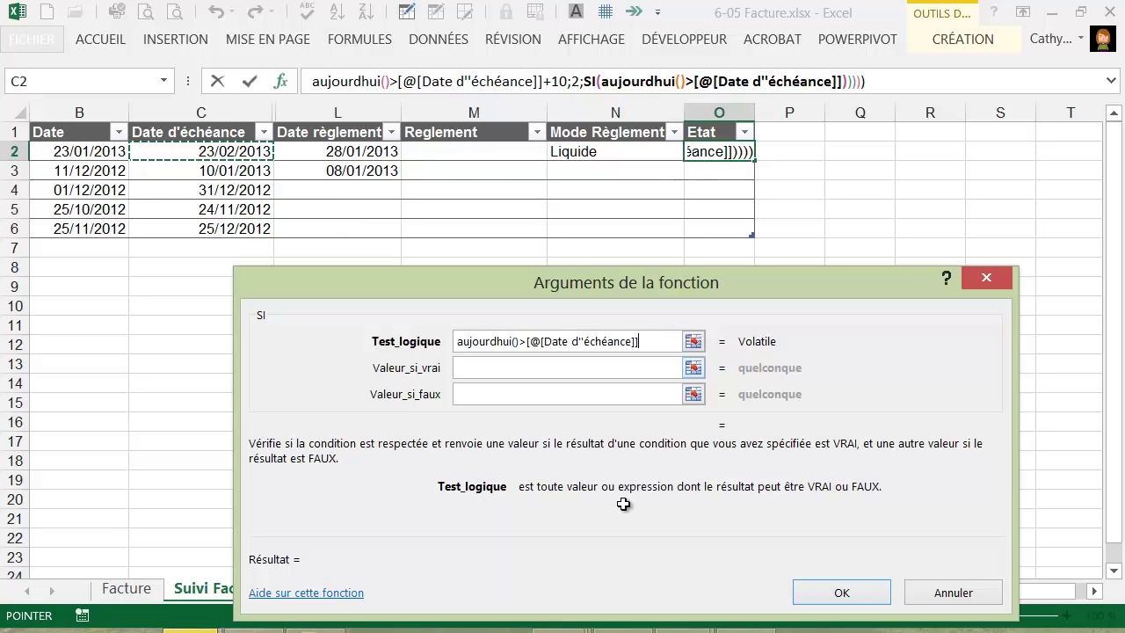
{"action": "left_click", "coordinate": [897, 591]}
- Set the fifth SI's value if true to 1 and value if false to 0, and validate the Etat formula
{"action": "key", "text": "Tab"}
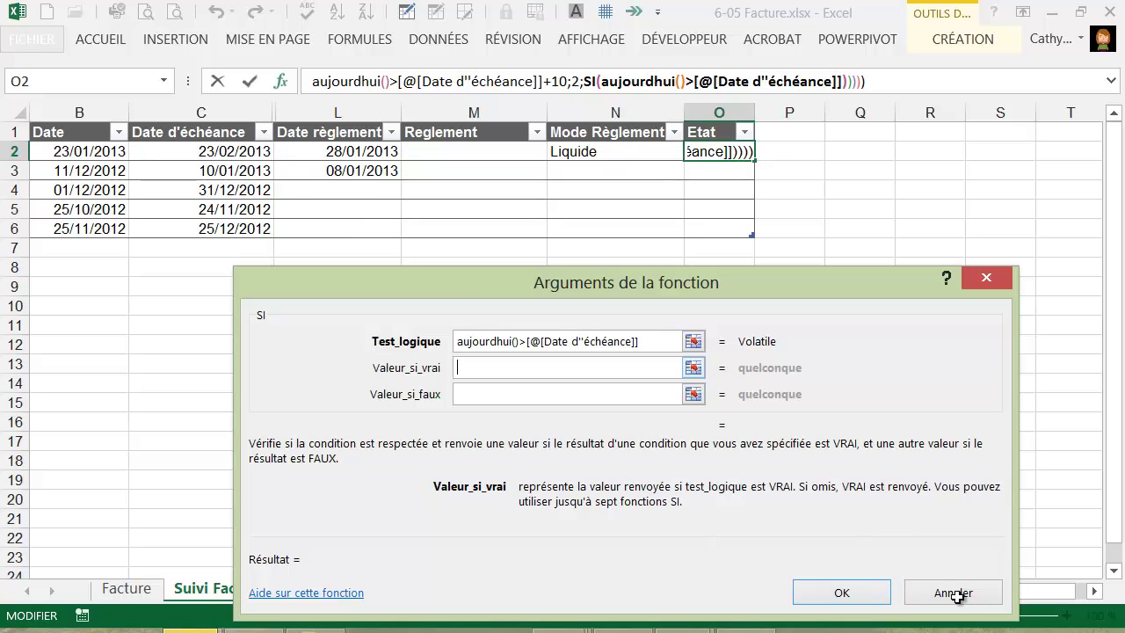
{"action": "type", "text": "1"}
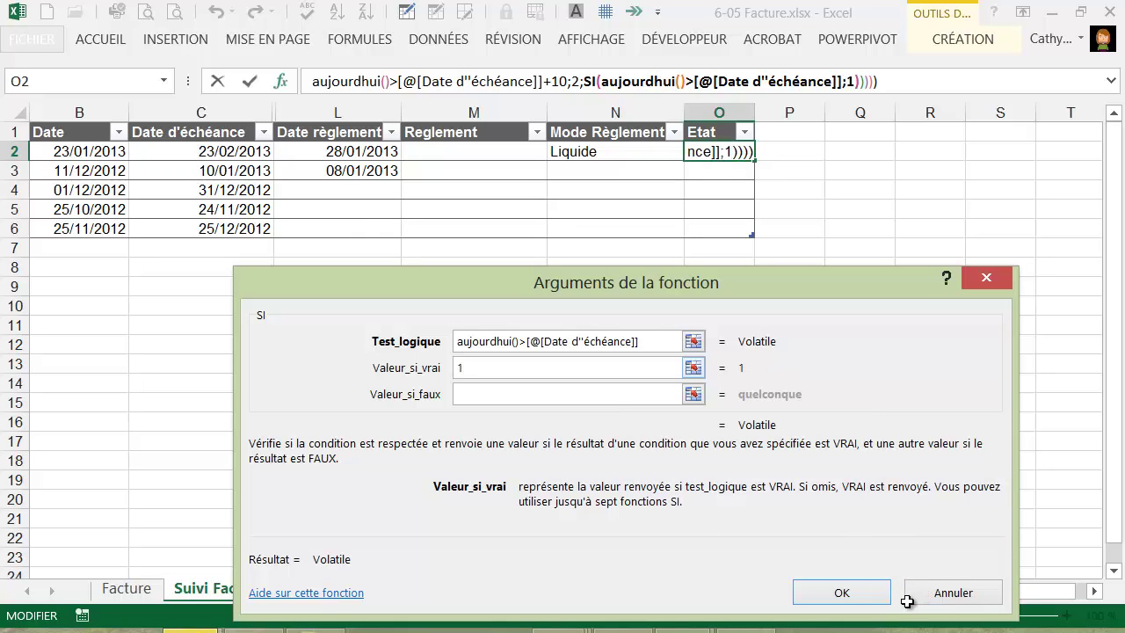
{"action": "key", "text": "Tab"}
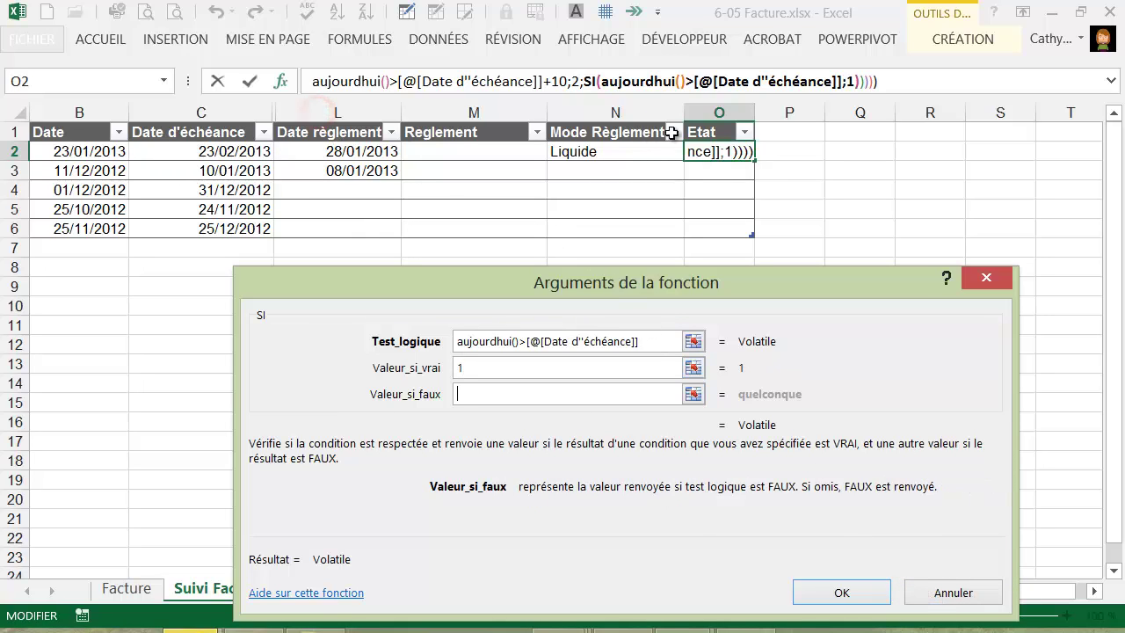
{"action": "type", "text": "0"}
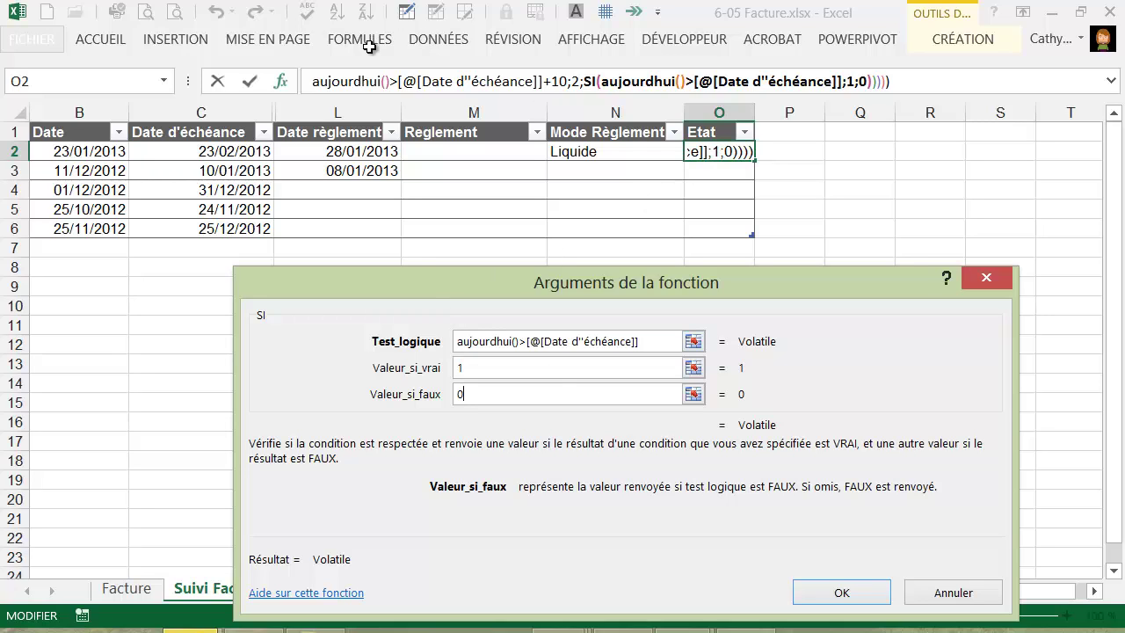
{"action": "key", "text": "Return"}
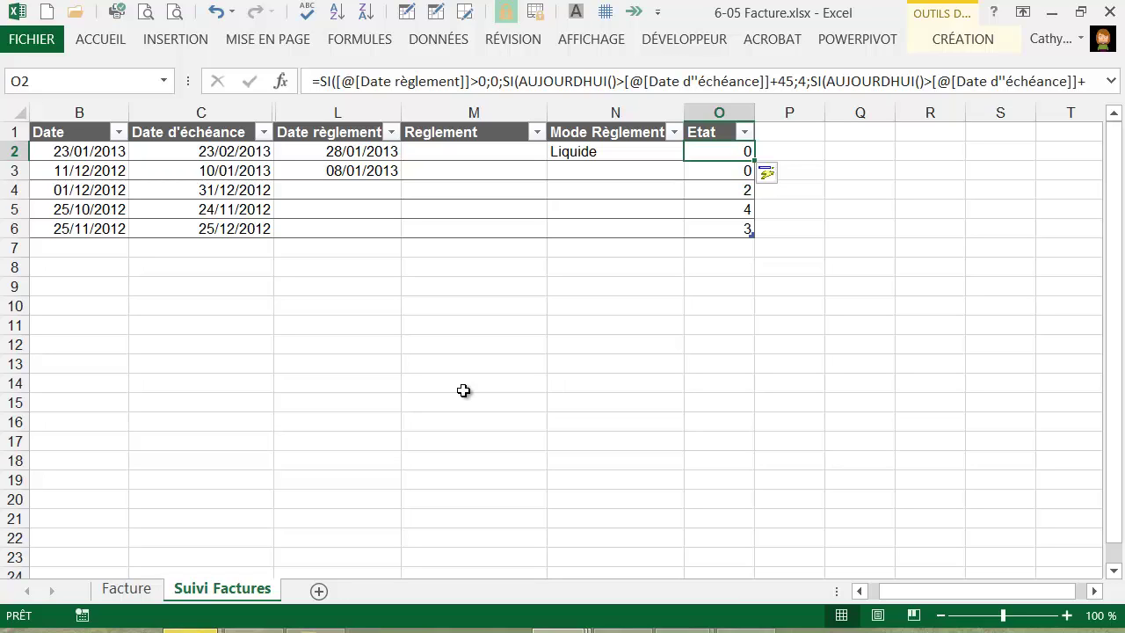
- Clear the Date règlement entry of the second invoice in L3
{"action": "key", "text": "Down"}
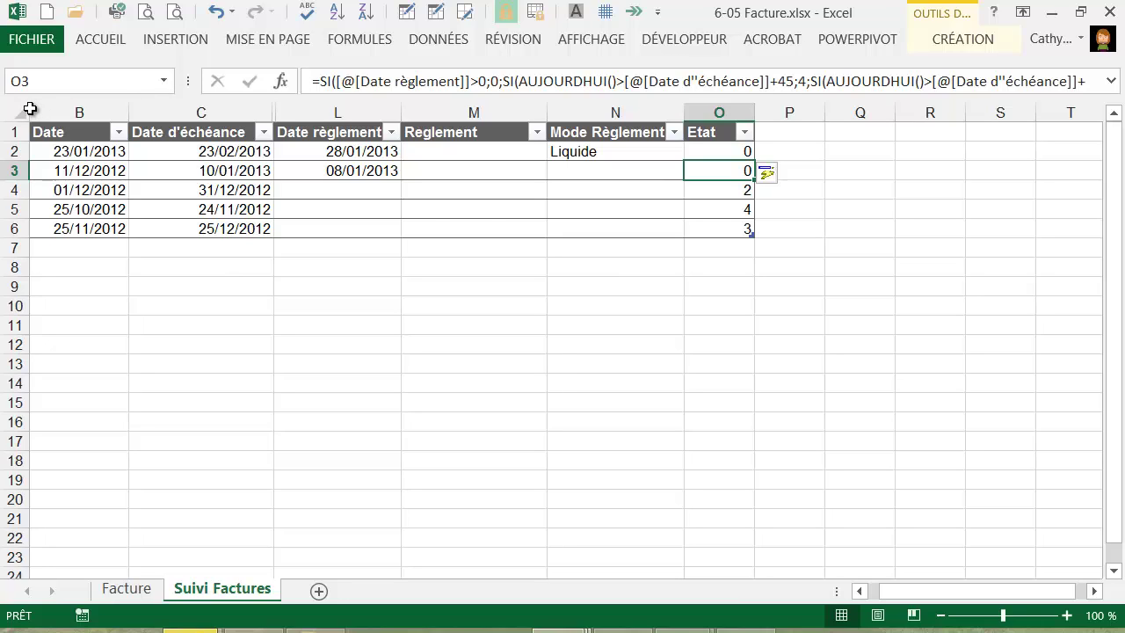
{"action": "key", "text": "Left"}
{"action": "key", "text": "Left"}
{"action": "key", "text": "Left"}
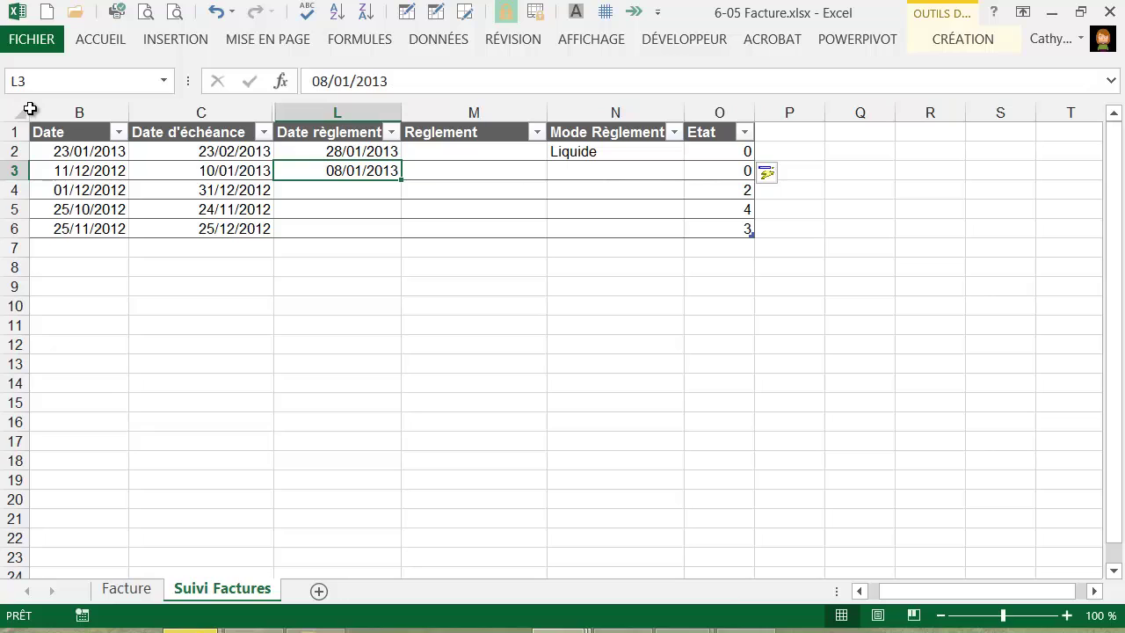
{"action": "key", "text": "Delete"}
- Set the second invoice's Date d'échéance in C3 to 26/01/2013 and go to its Etat cell
{"action": "key", "text": "Left"}
{"action": "type", "text": "26/"}
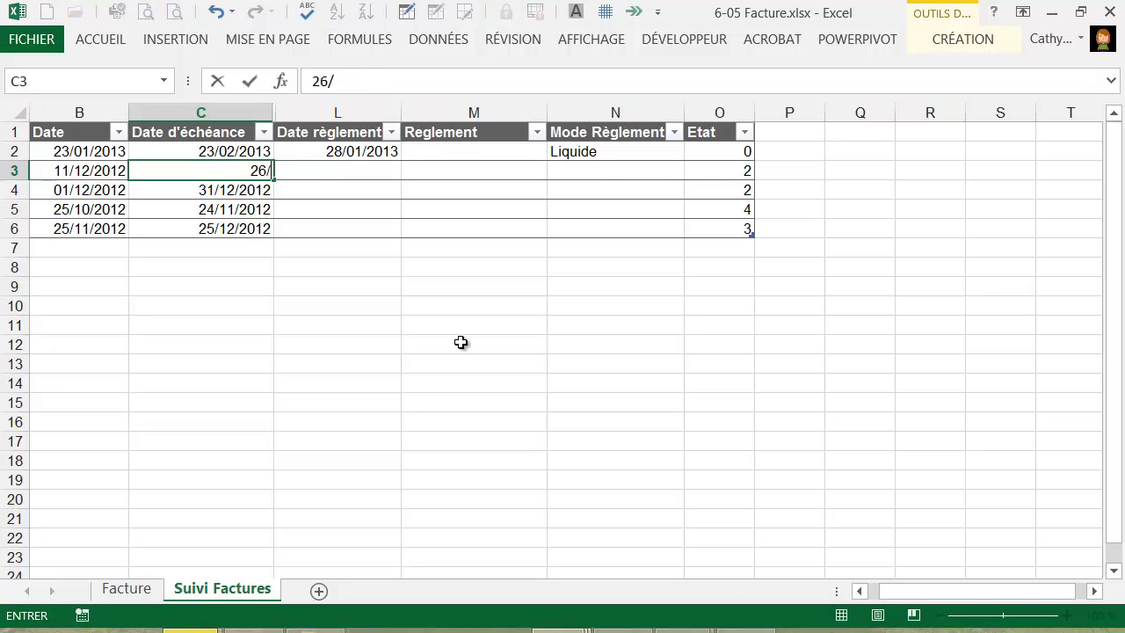
{"action": "type", "text": "01/2013"}
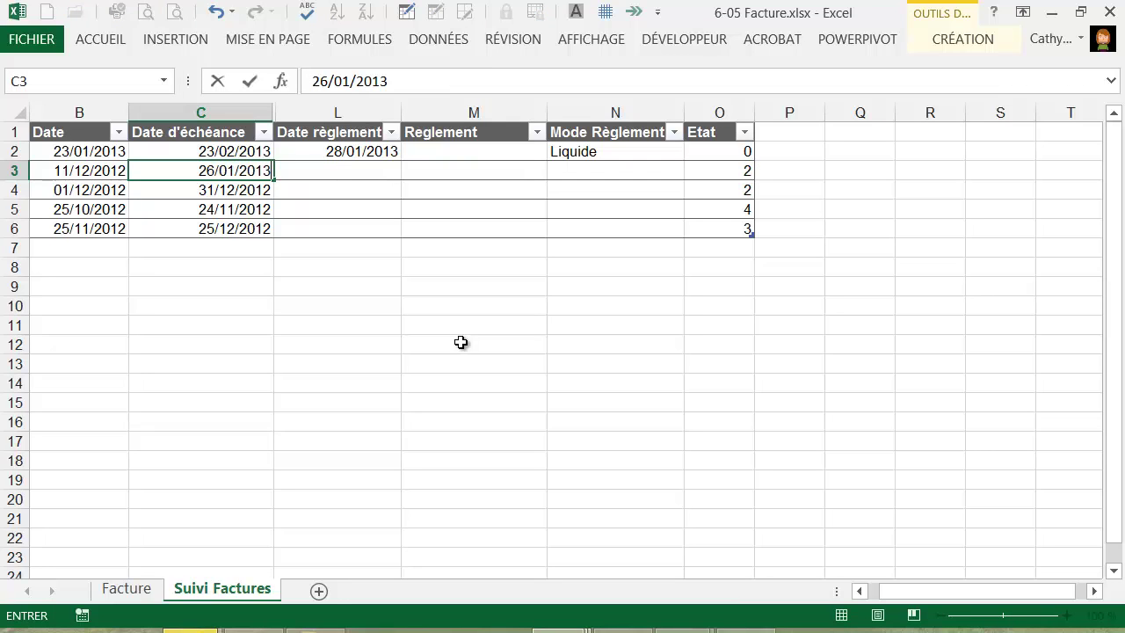
{"action": "key", "text": "Return"}
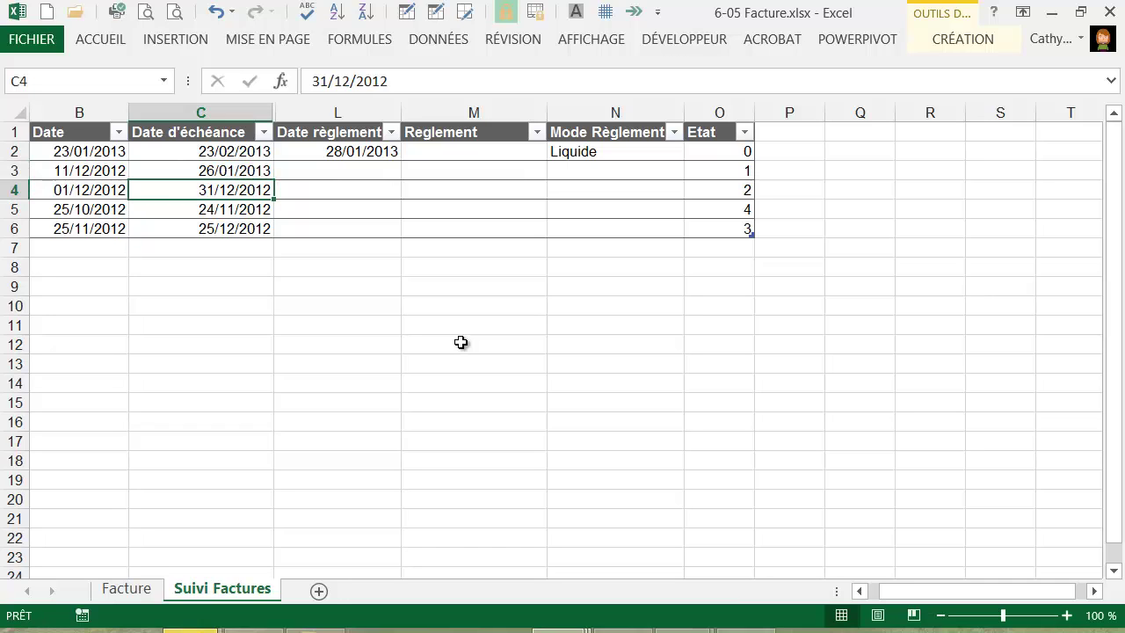
{"action": "key", "text": "Up"}
{"action": "key", "text": "ctrl+Right"}
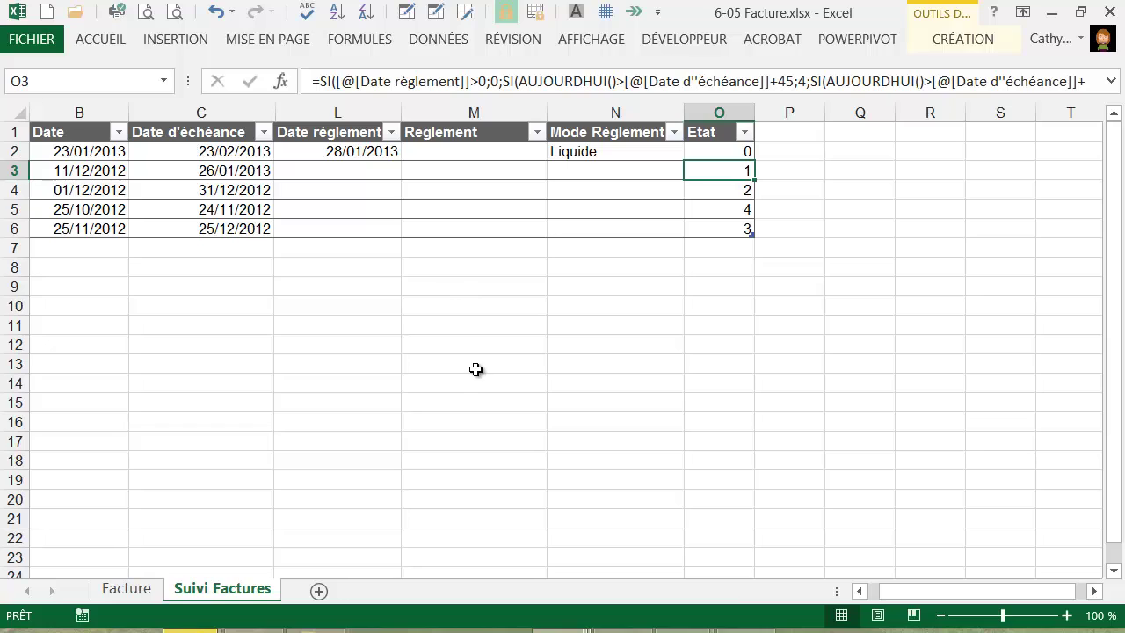
{"action": "key", "text": "Down"}
{"action": "key", "text": "Down"}
{"action": "key", "text": "Down"}
{"action": "key", "text": "Down"}
{"action": "key", "text": "Down"}
{"action": "key", "text": "Down"}
{"action": "key", "text": "Down"}
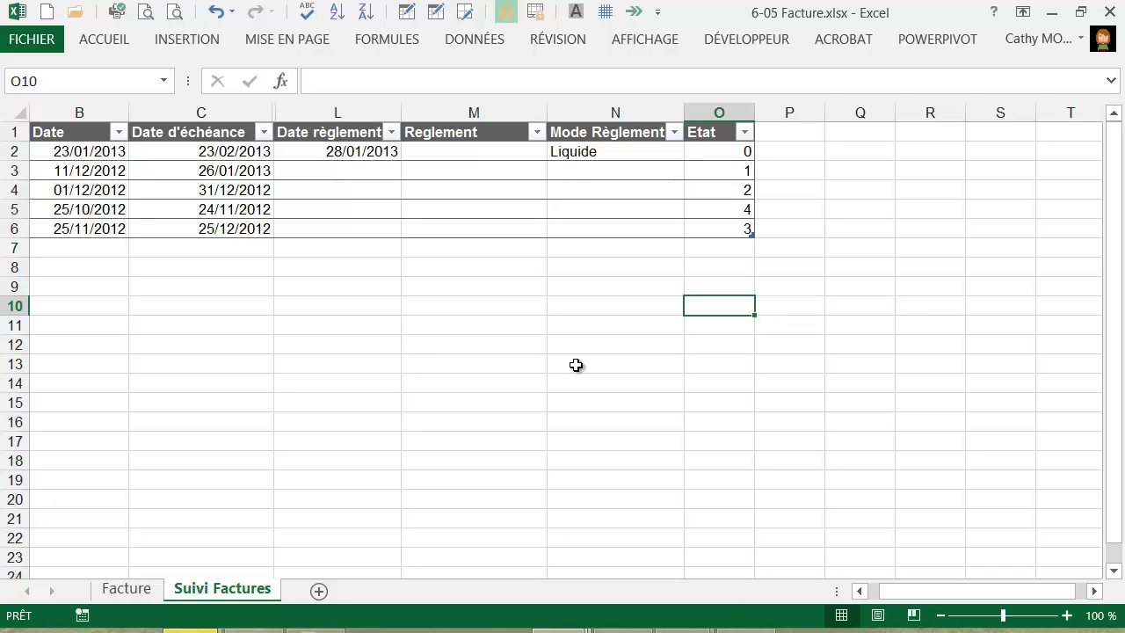
- Apply the conditional formatting icon set 5 Flèches (en couleur) to the Etat values in O2:O6
{"action": "key", "text": "ctrl+z"}
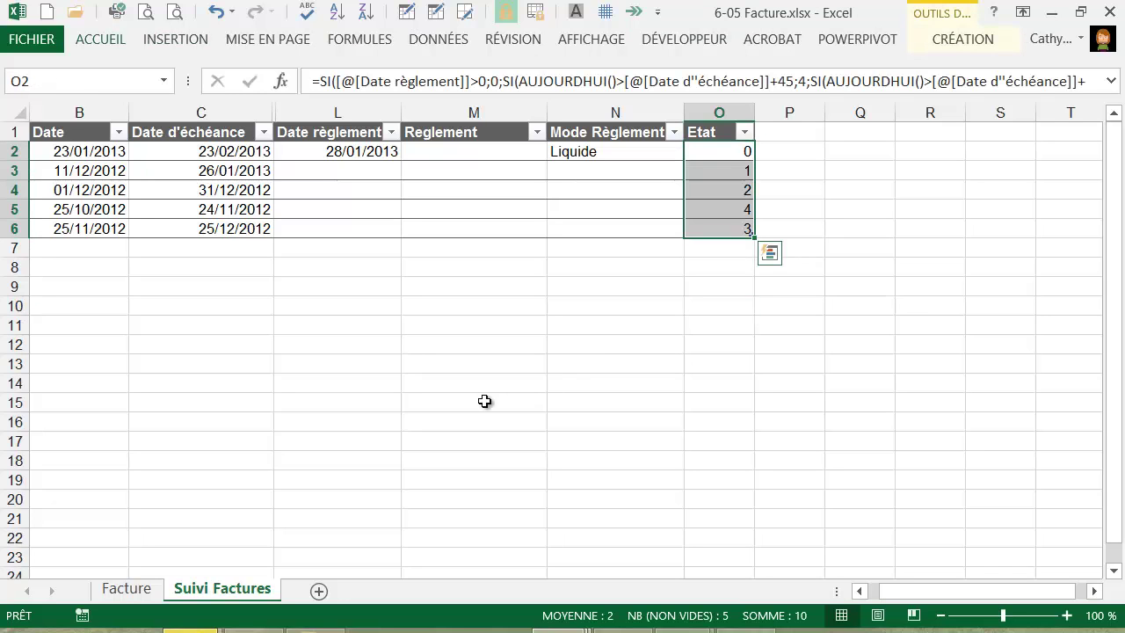
{"action": "key", "text": "alt+l"}
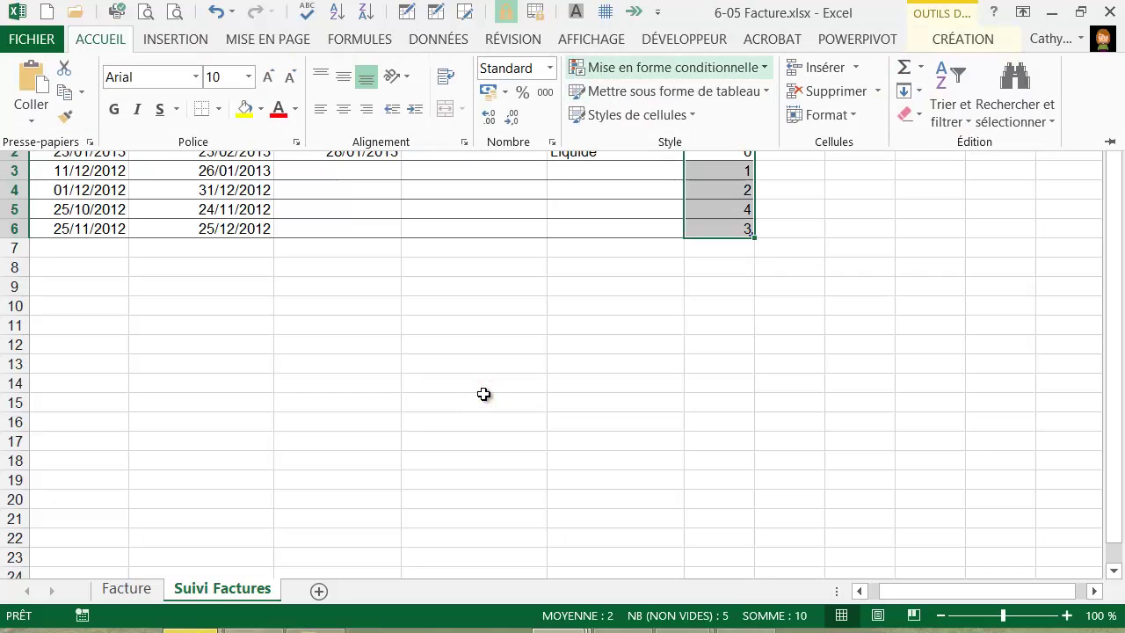
{"action": "left_click", "coordinate": [672, 68]}
{"action": "key", "text": "Right"}
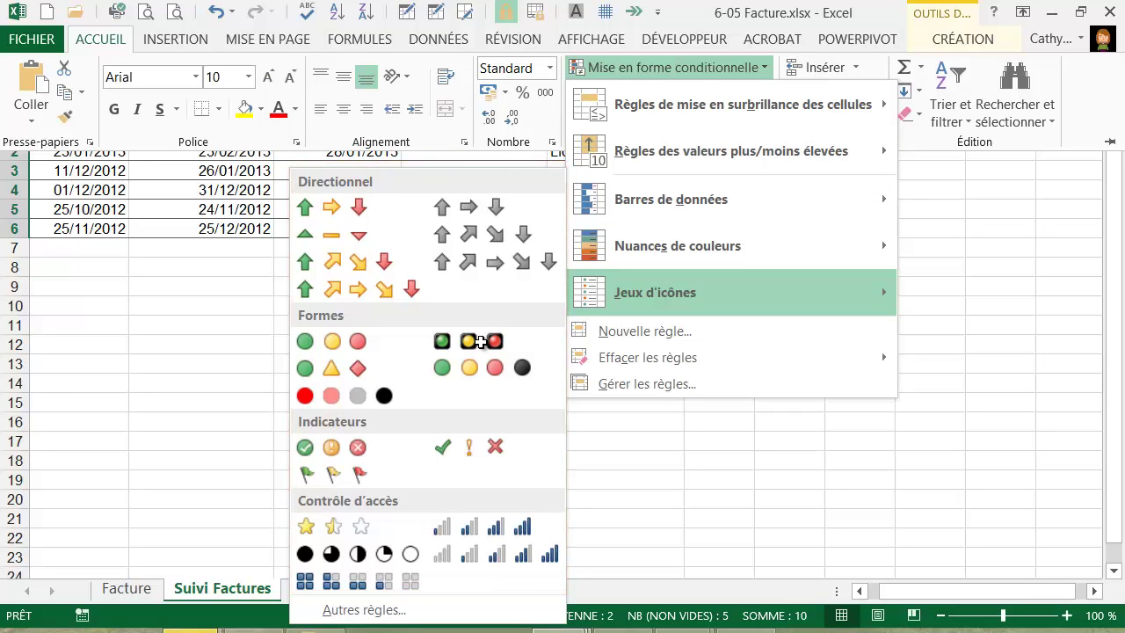
{"action": "key", "text": "Up"}
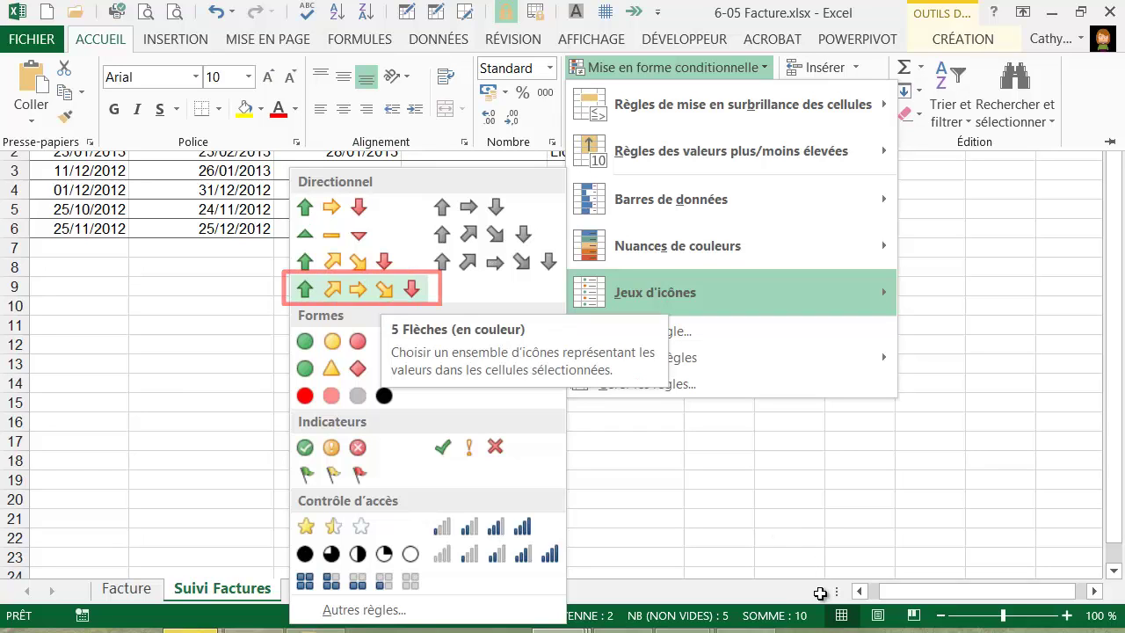
{"action": "left_click", "coordinate": [548, 291]}
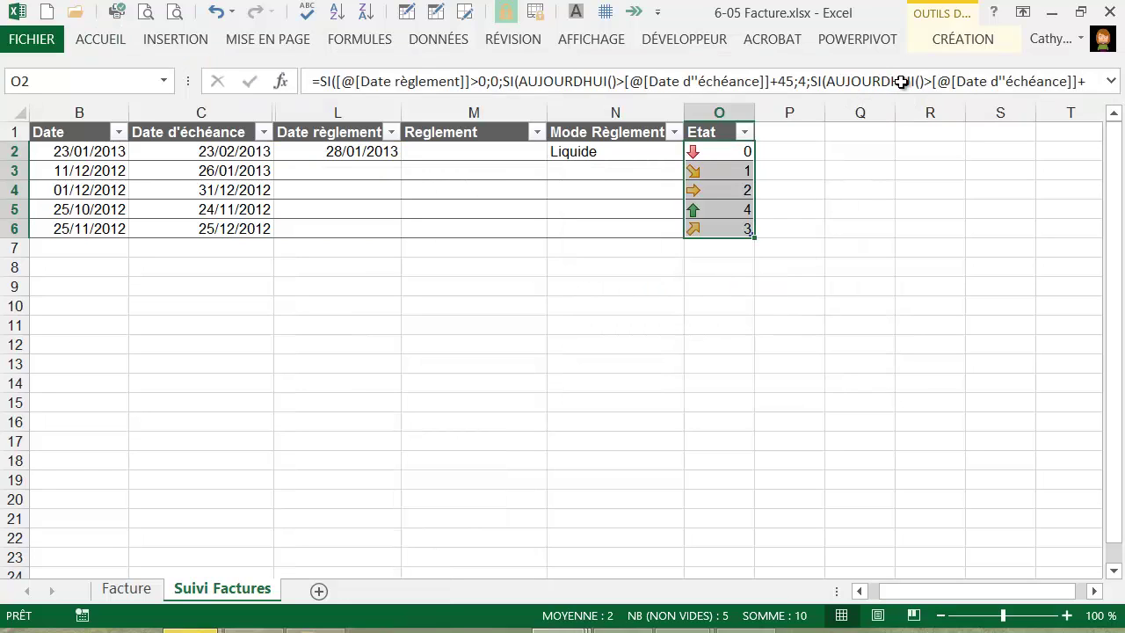
- Edit the icon set rule on the Etat column to reverse the icon order, and apply it
{"action": "left_click", "coordinate": [832, 588]}
{"action": "key", "text": "ctrl+F1"}
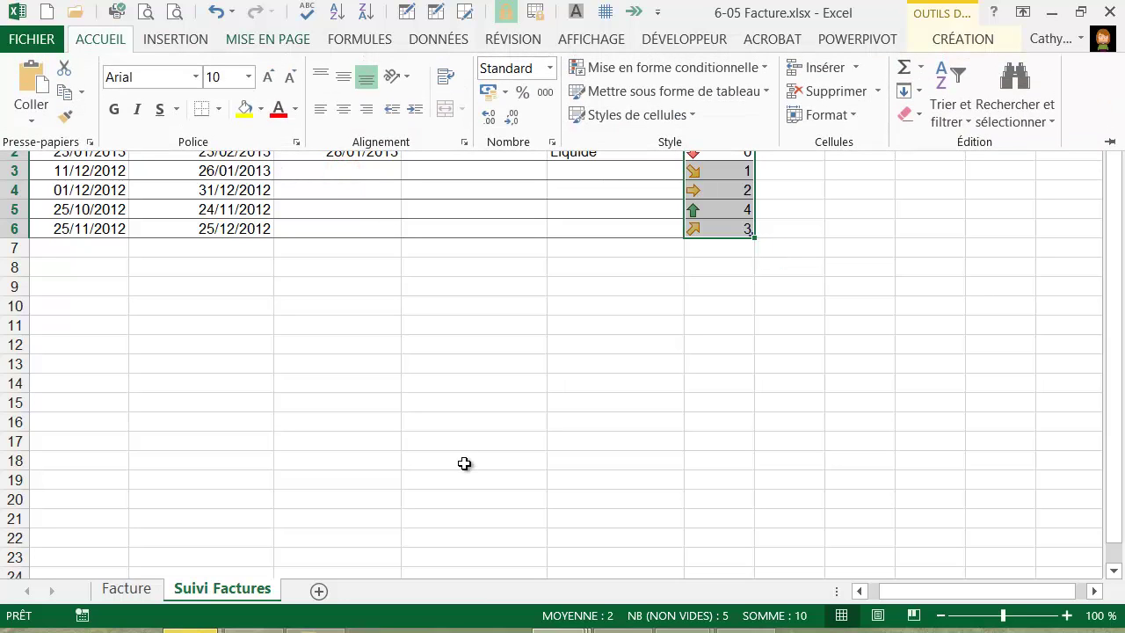
{"action": "left_click", "coordinate": [668, 67]}
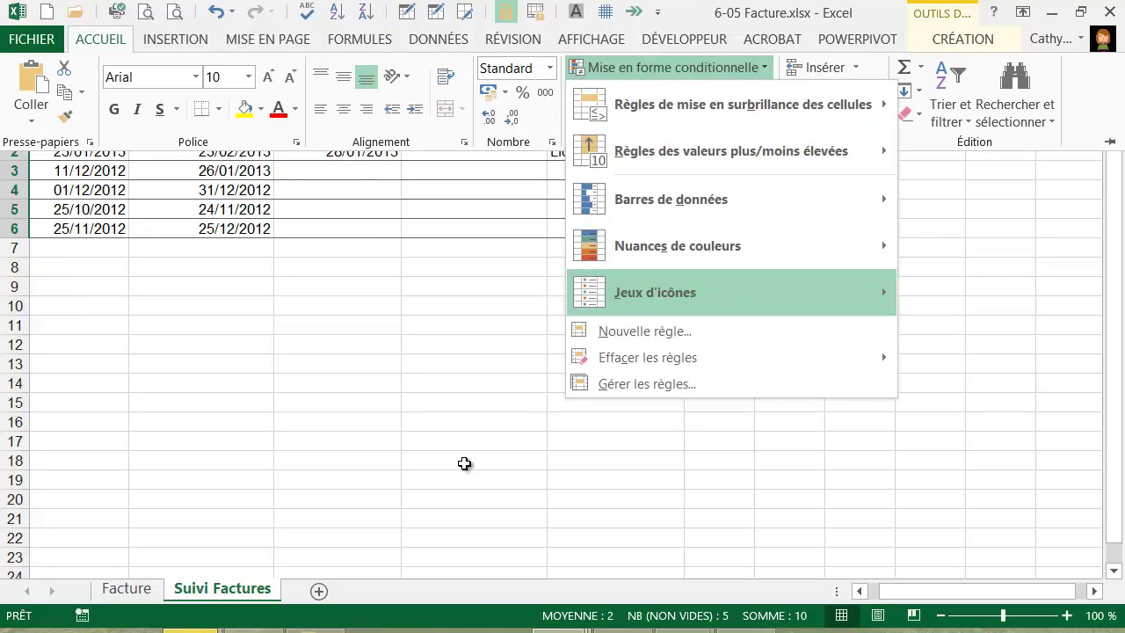
{"action": "left_click", "coordinate": [647, 384]}
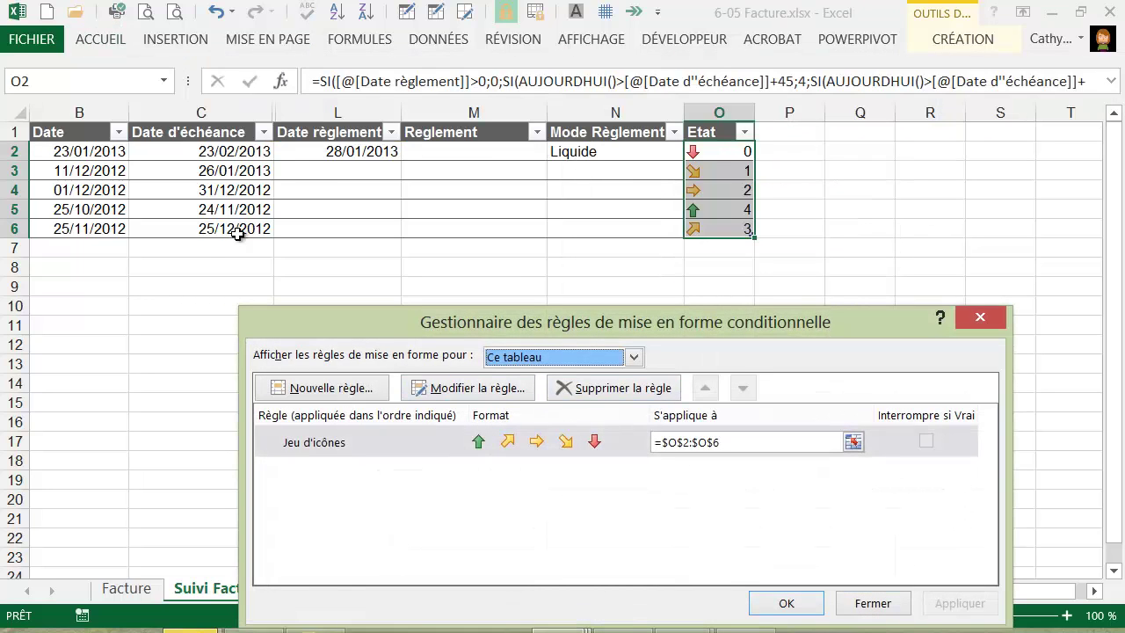
{"action": "left_click", "coordinate": [404, 442]}
{"action": "mouse_move", "coordinate": [303, 322]}
{"action": "left_mouse_down"}
{"action": "mouse_move", "coordinate": [283, 315]}
{"action": "mouse_move", "coordinate": [239, 256]}
{"action": "left_mouse_up"}
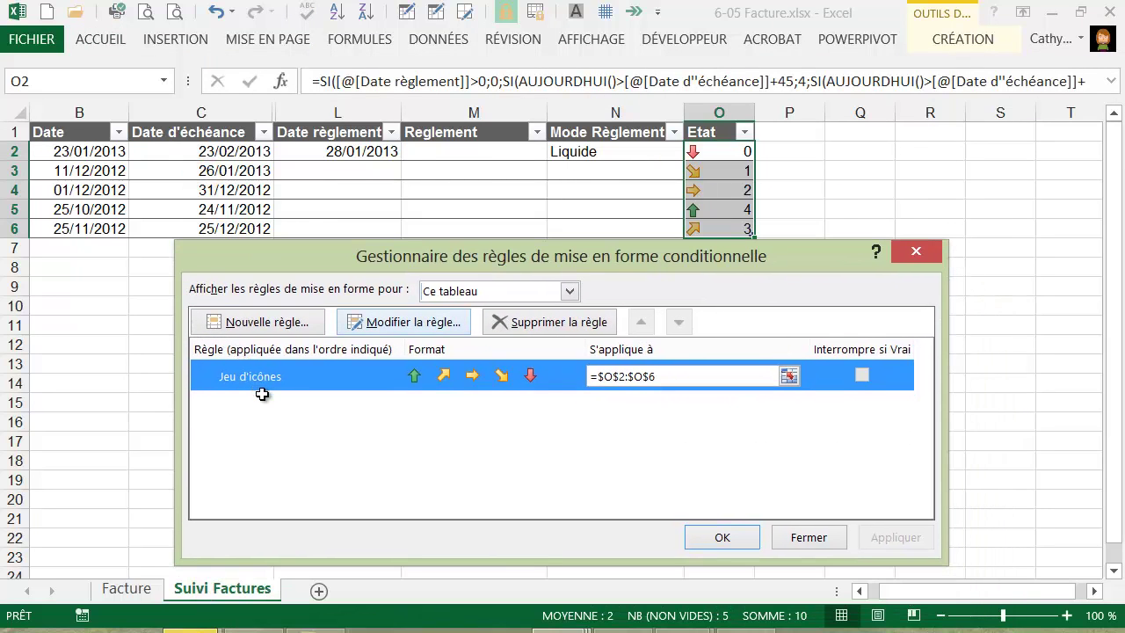
{"action": "double_click", "coordinate": [262, 387]}
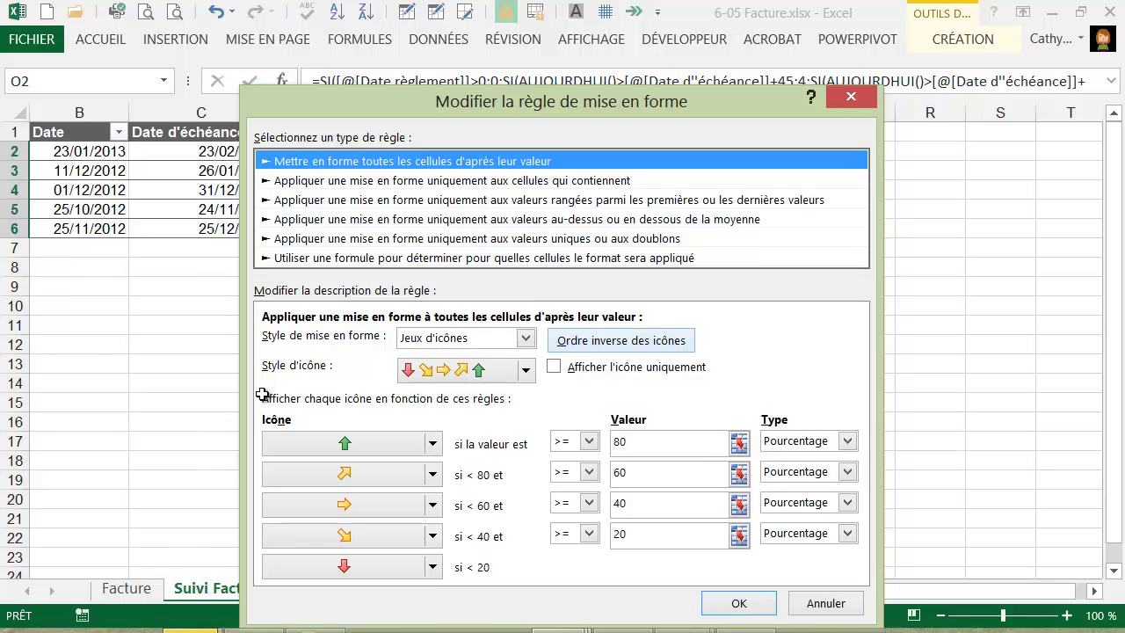
{"action": "left_click", "coordinate": [621, 340]}
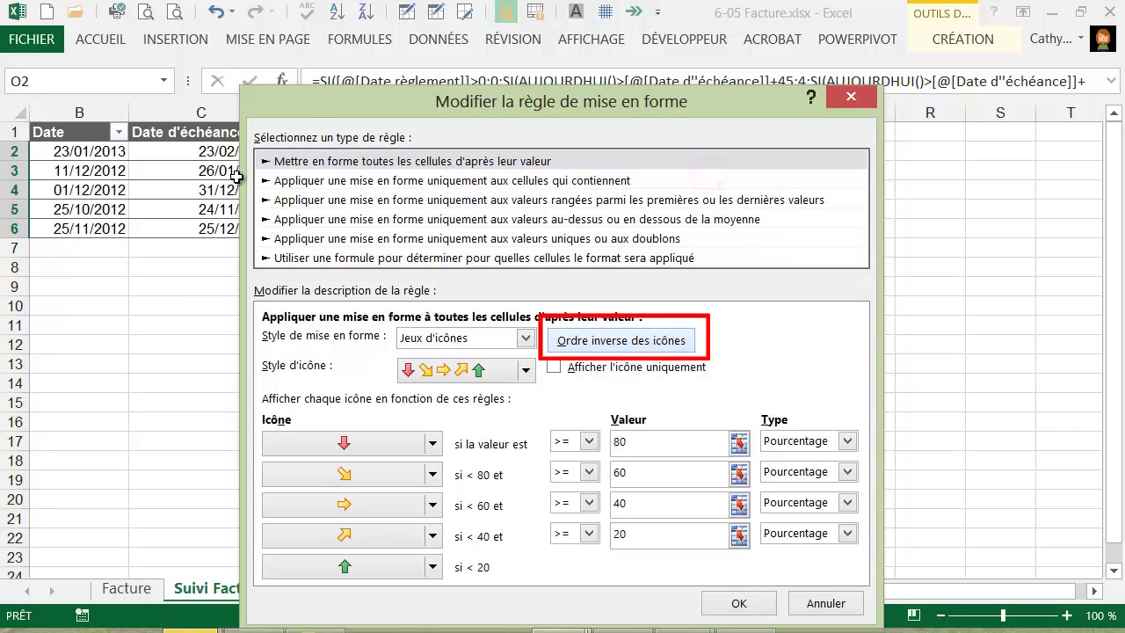
{"action": "left_click", "coordinate": [827, 605]}
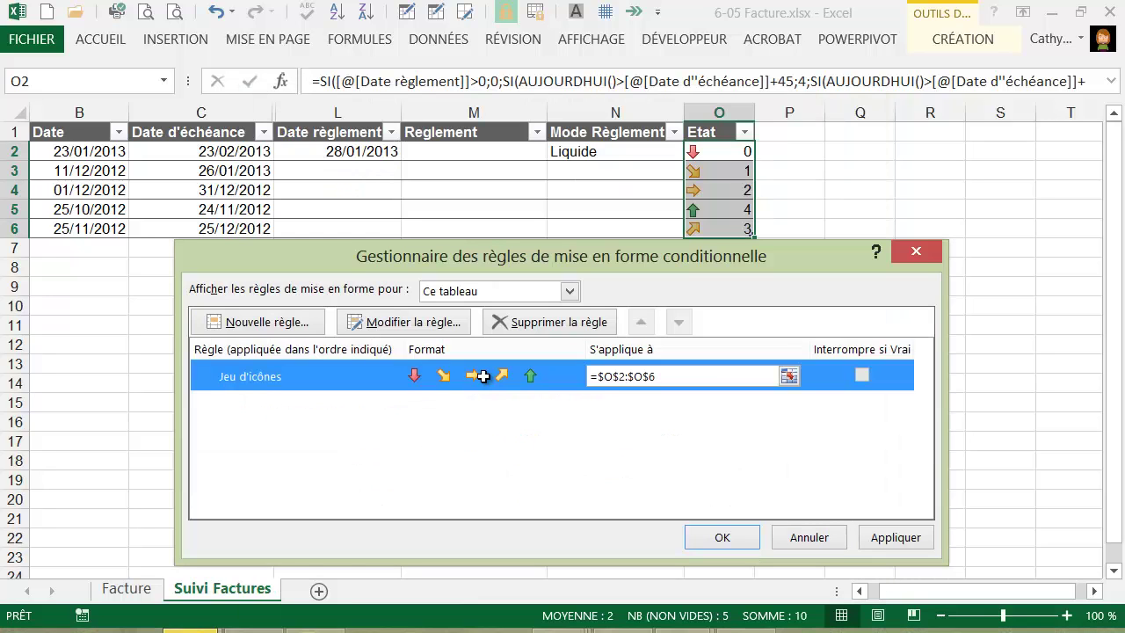
{"action": "key", "text": "alt+a"}
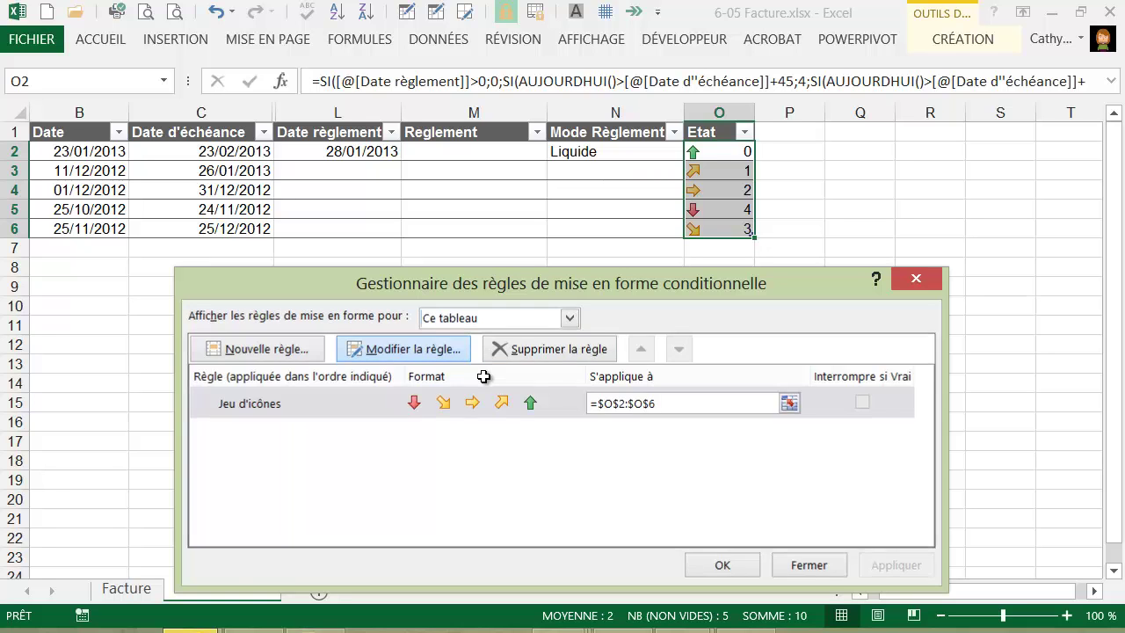
- Edit the icon set rule again and change the type of all four thresholds to Nombre
{"action": "key", "text": "alt+m"}
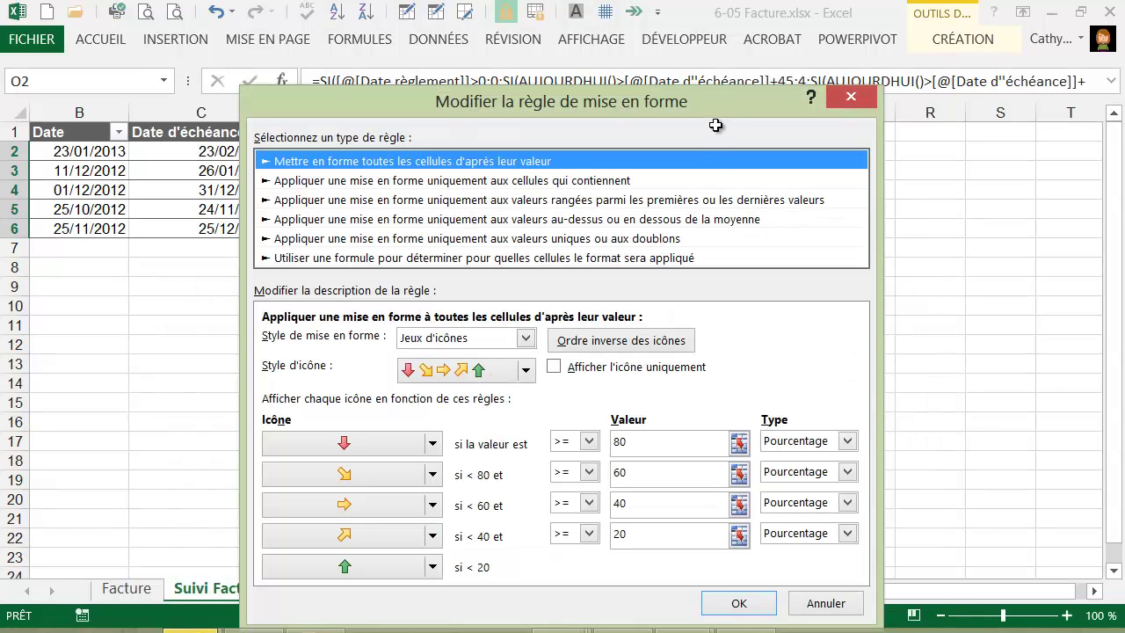
{"action": "left_click_drag", "start_coordinate": [716, 125], "coordinate": [508, 66]}
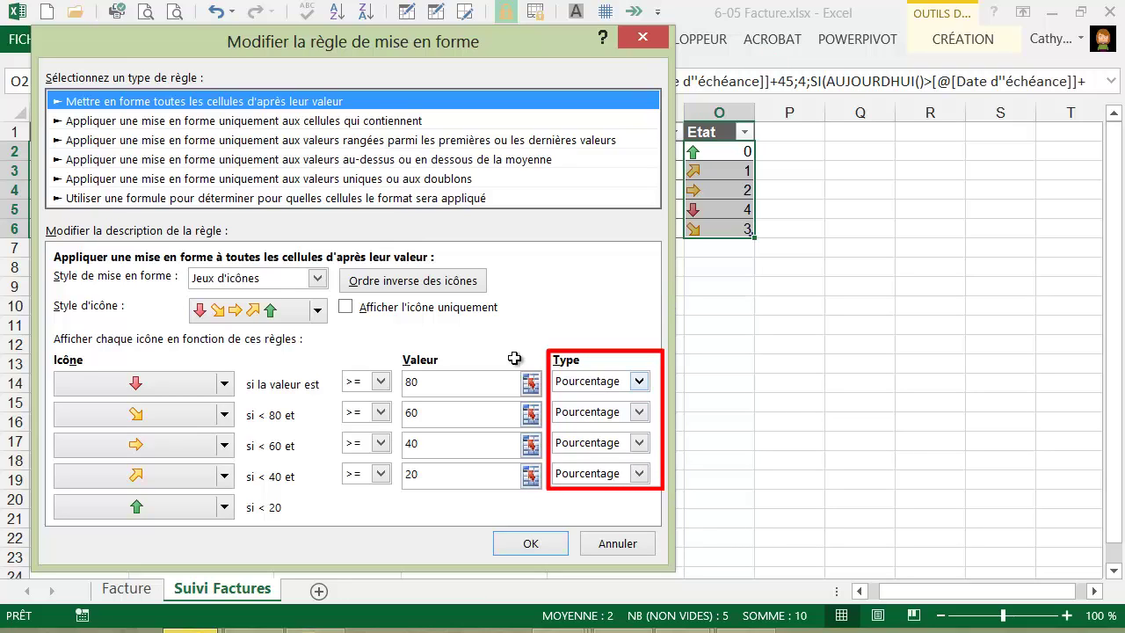
{"action": "left_click", "coordinate": [639, 382]}
{"action": "left_click", "coordinate": [578, 401]}
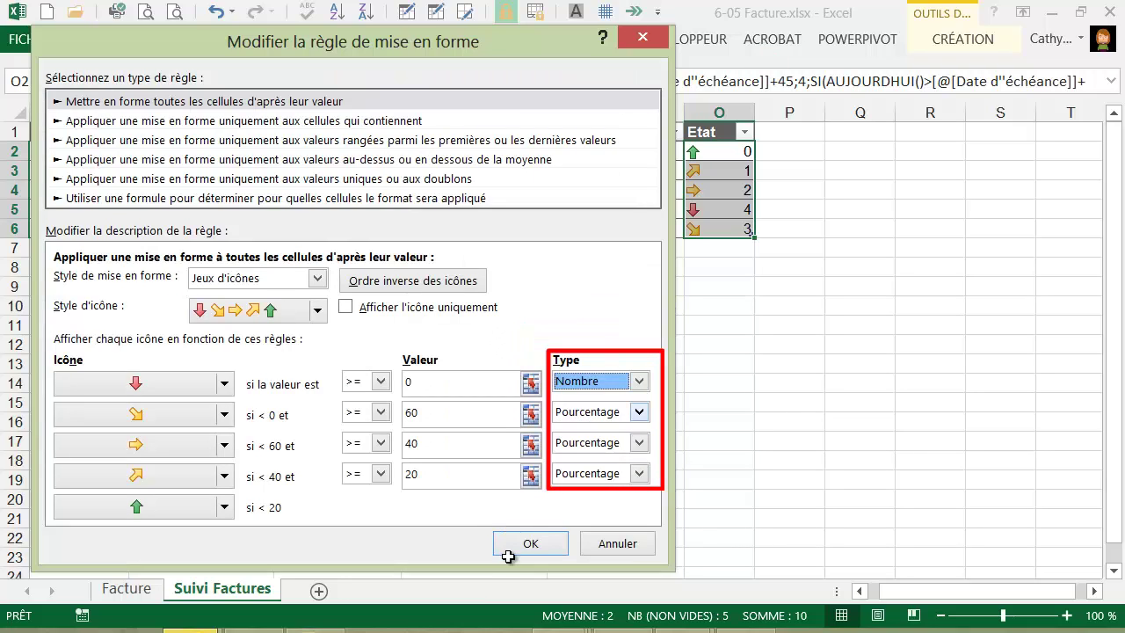
{"action": "left_click", "coordinate": [639, 412]}
{"action": "left_click", "coordinate": [577, 431]}
{"action": "left_click", "coordinate": [639, 443]}
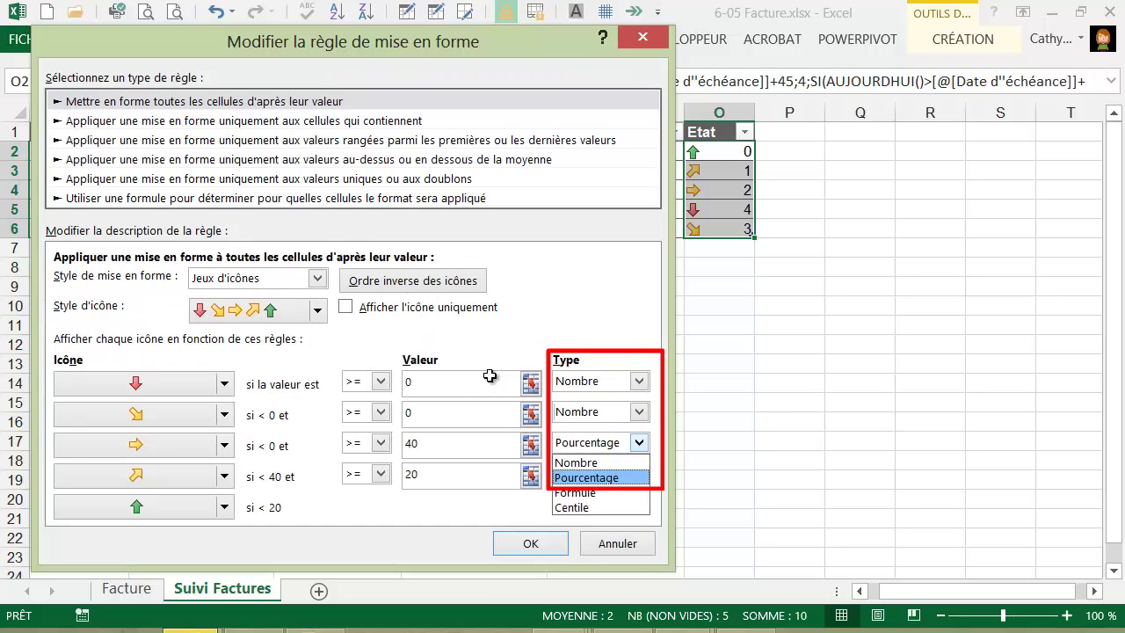
{"action": "left_click", "coordinate": [578, 463]}
{"action": "left_click", "coordinate": [639, 473]}
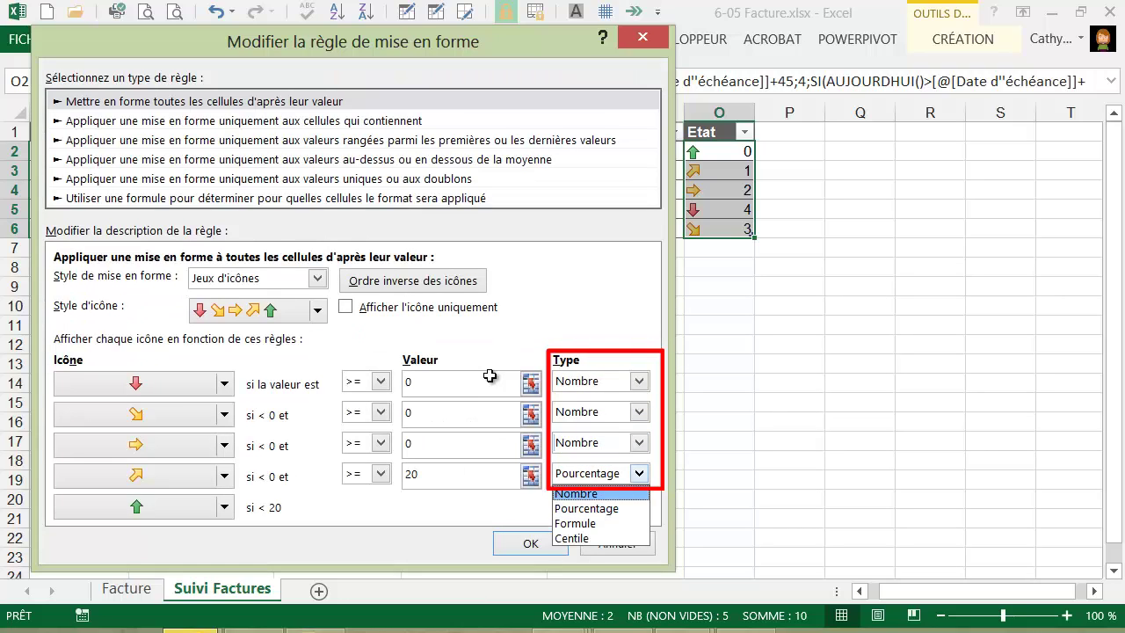
{"action": "left_click", "coordinate": [578, 493]}
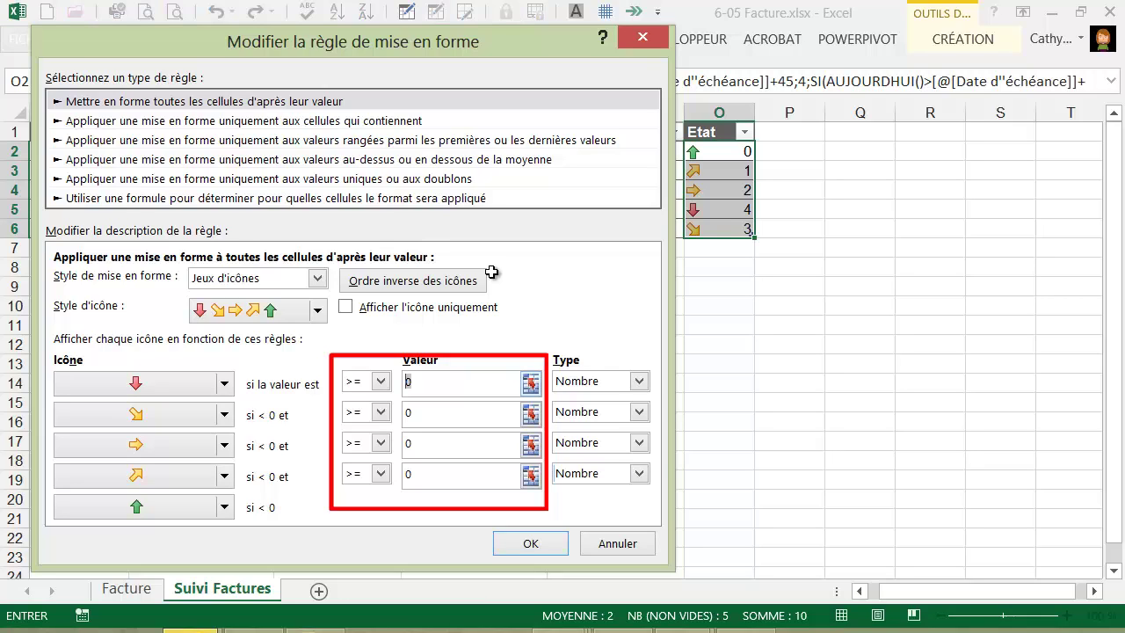
- Set the icon thresholds to 4, 3, 2 and 1 from highest to lowest, and apply the rule
{"action": "type", "text": "4"}
{"action": "key", "text": "Tab"}
{"action": "type", "text": "3"}
{"action": "key", "text": "Tab"}
{"action": "type", "text": "2"}
{"action": "key", "text": "Tab"}
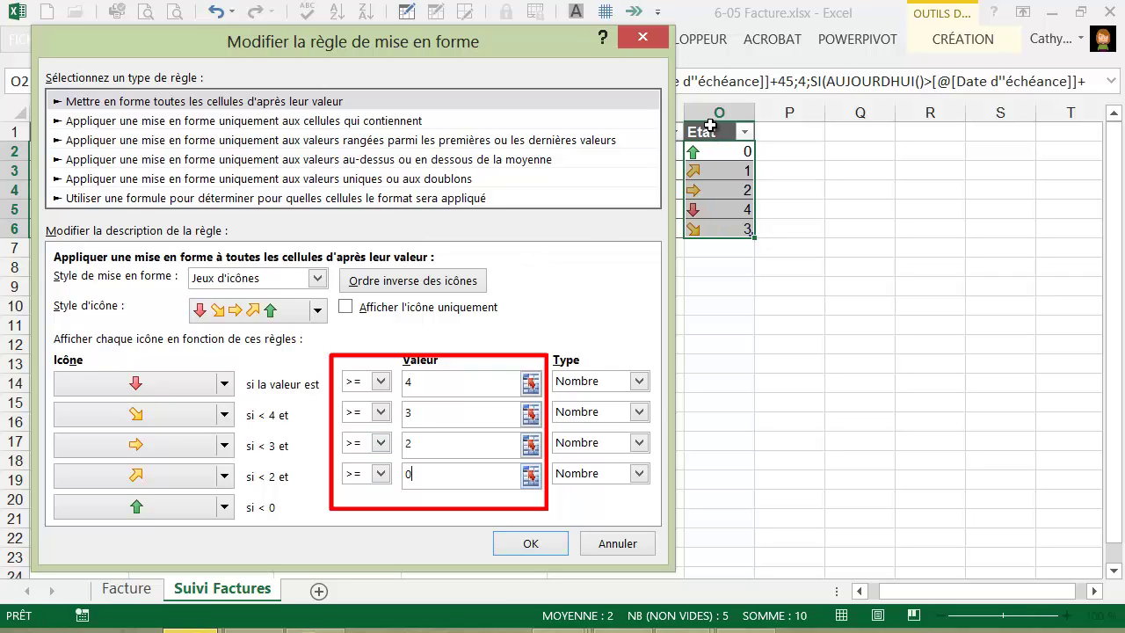
{"action": "type", "text": "0"}
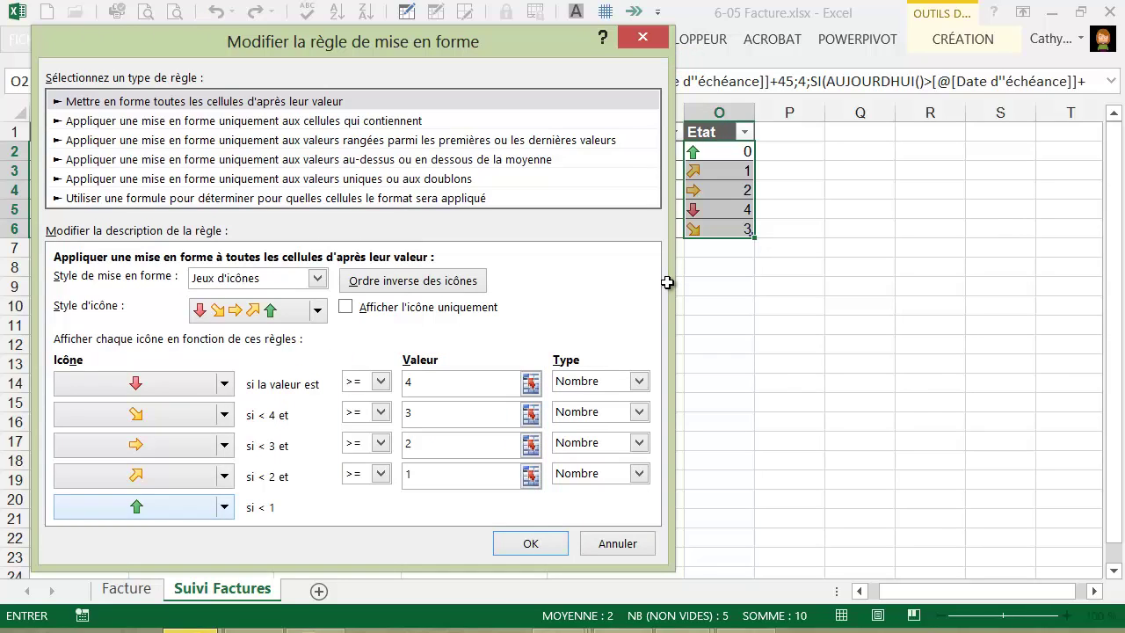
{"action": "key", "text": "Return"}
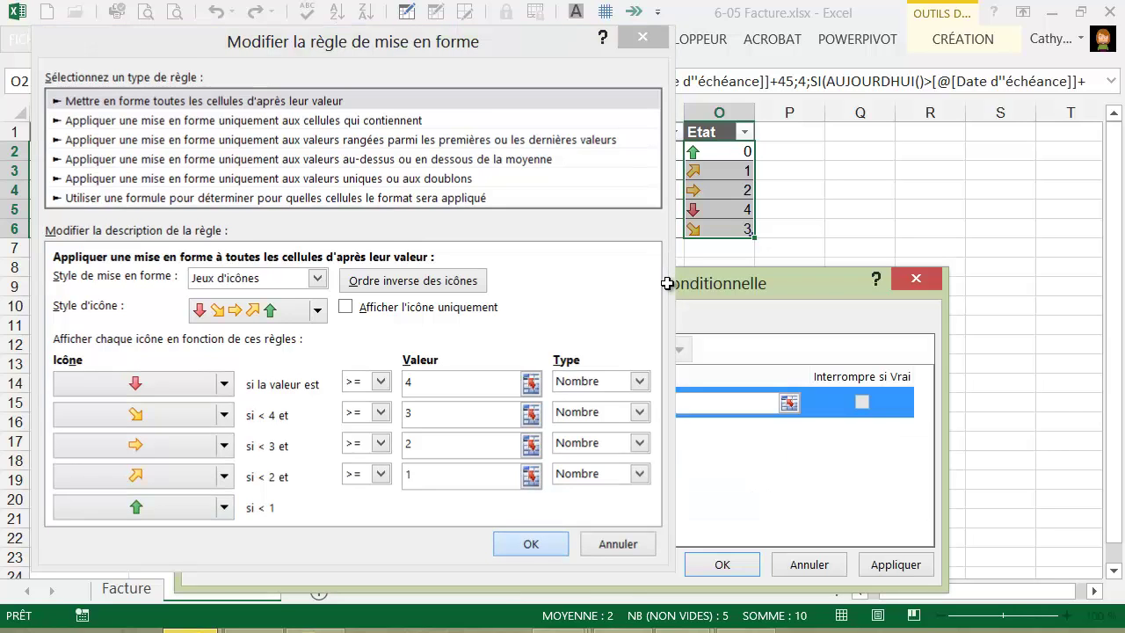
{"action": "left_click", "coordinate": [896, 564]}
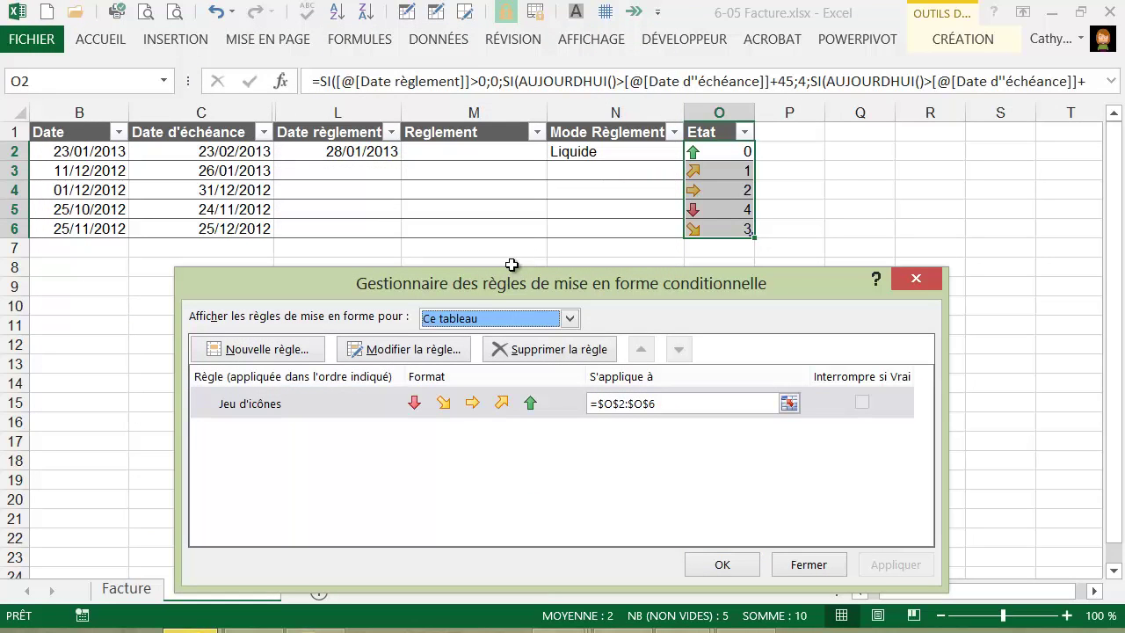
- Reopen the icon set rule and change the icon for values below 1 to the green check mark (Coche verte)
{"action": "left_click", "coordinate": [512, 403]}
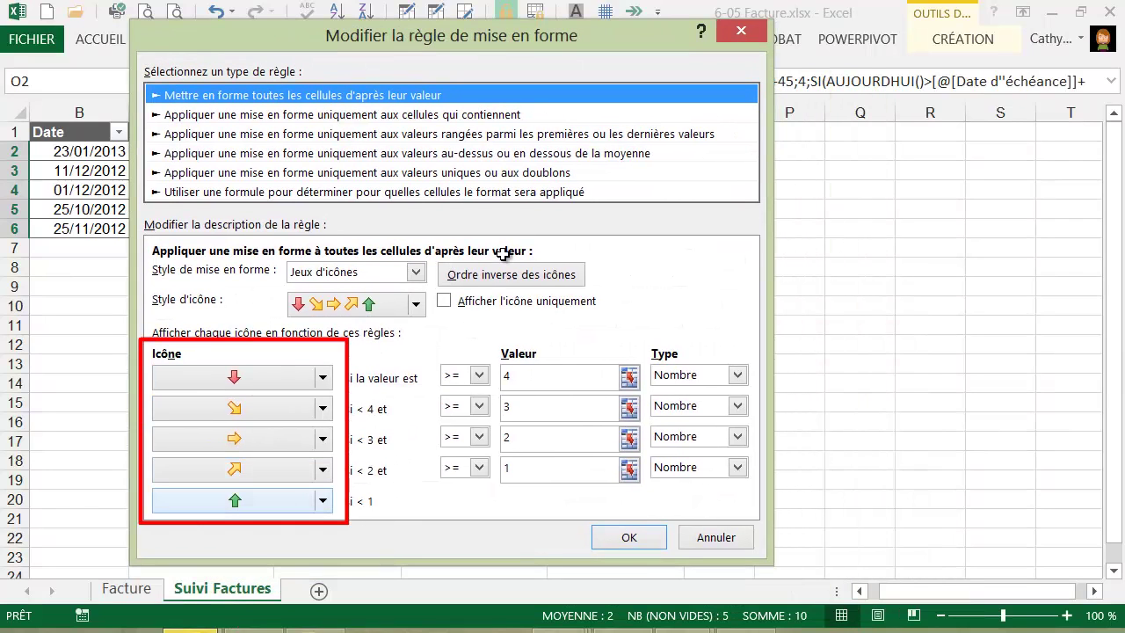
{"action": "left_click", "coordinate": [323, 500]}
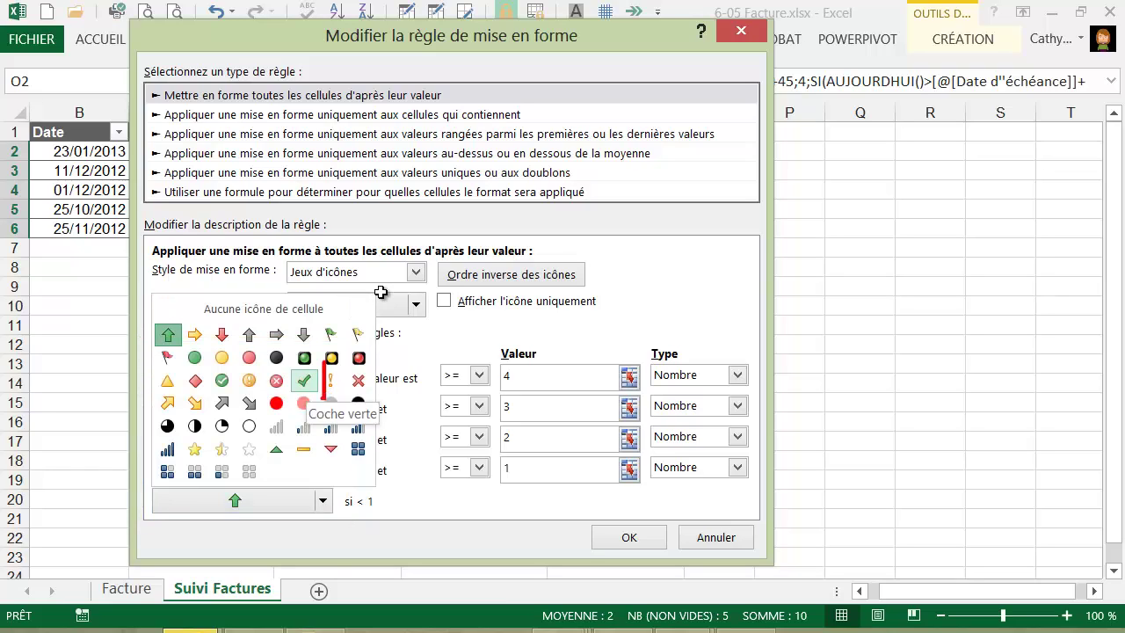
{"action": "left_click", "coordinate": [304, 380]}
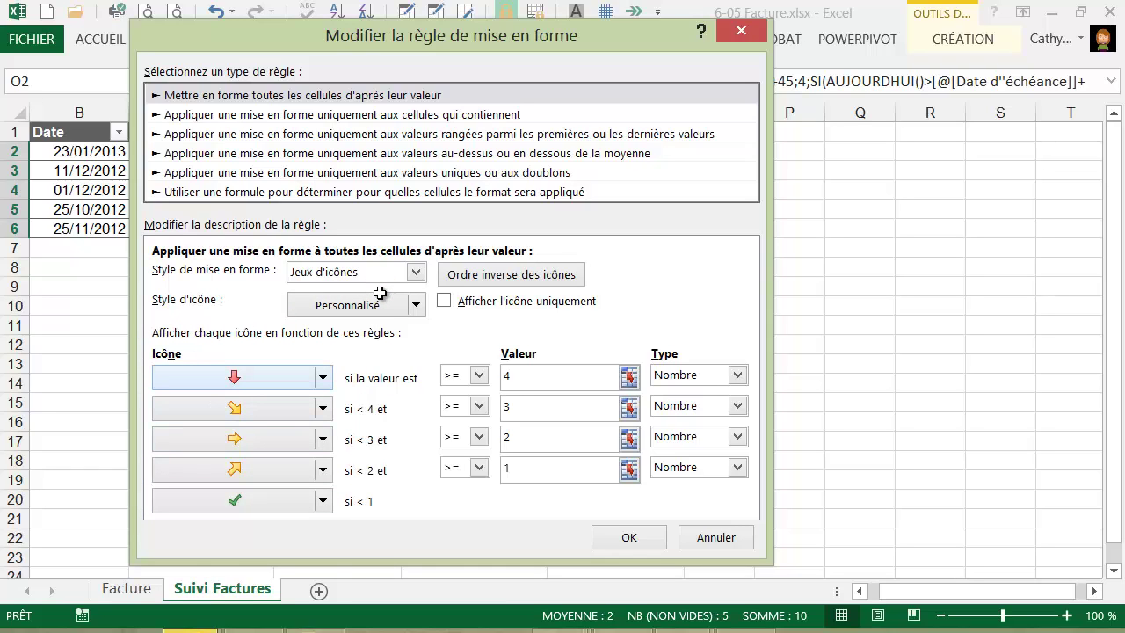
- Change the icon for values of 4 and above to the plain red cross (Croix rouge)
{"action": "key", "text": "alt+Down"}
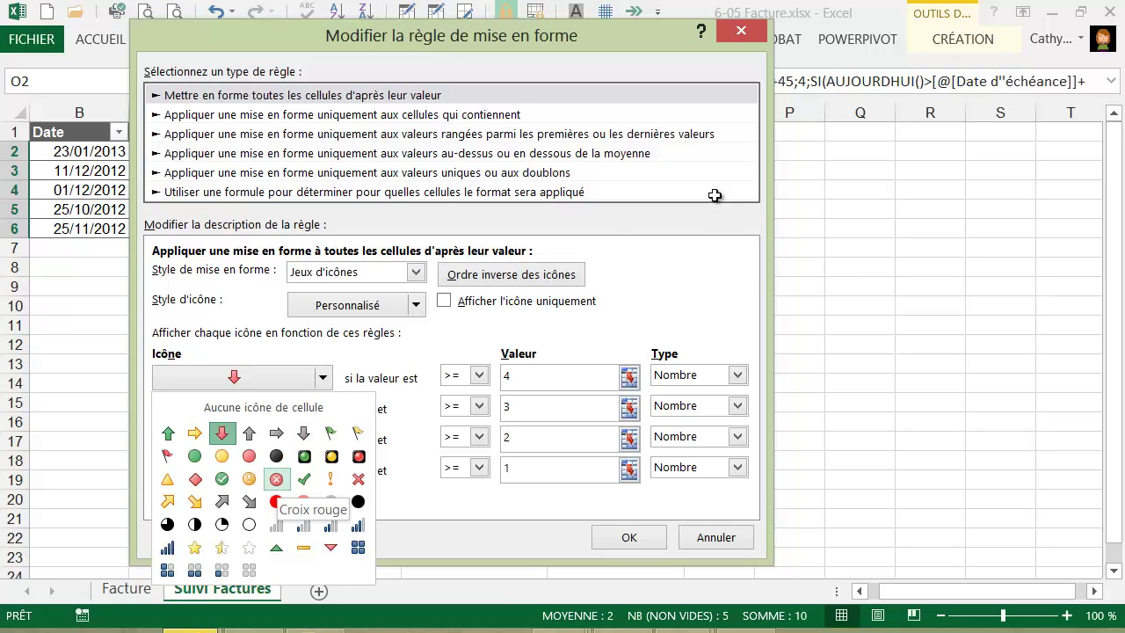
{"action": "key", "text": "Right"}
{"action": "key", "text": "Right"}
{"action": "key", "text": "Right"}
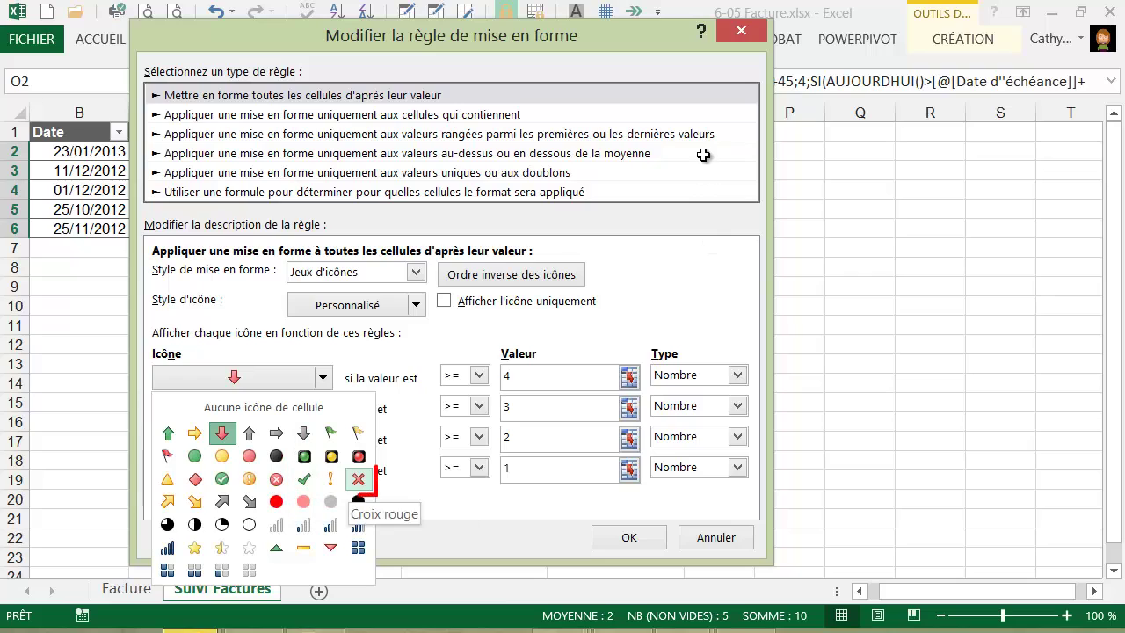
{"action": "key", "text": "Return"}
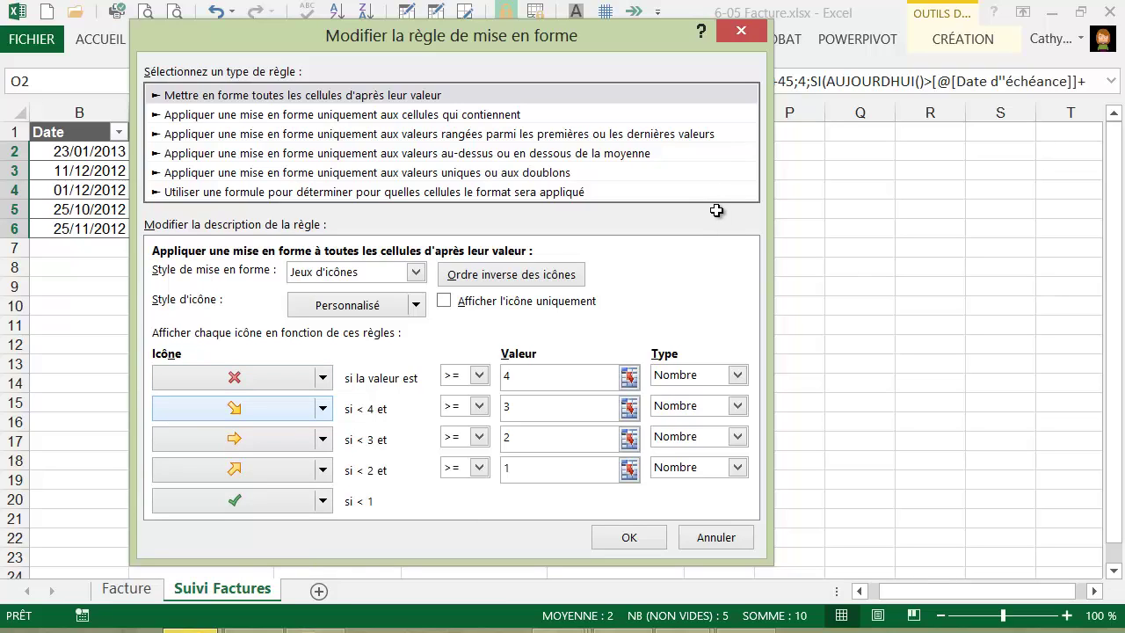
- Change the icon for values from 1 to below 2 to the yellow circle (Cercle jaune)
{"action": "left_click", "coordinate": [112, 39]}
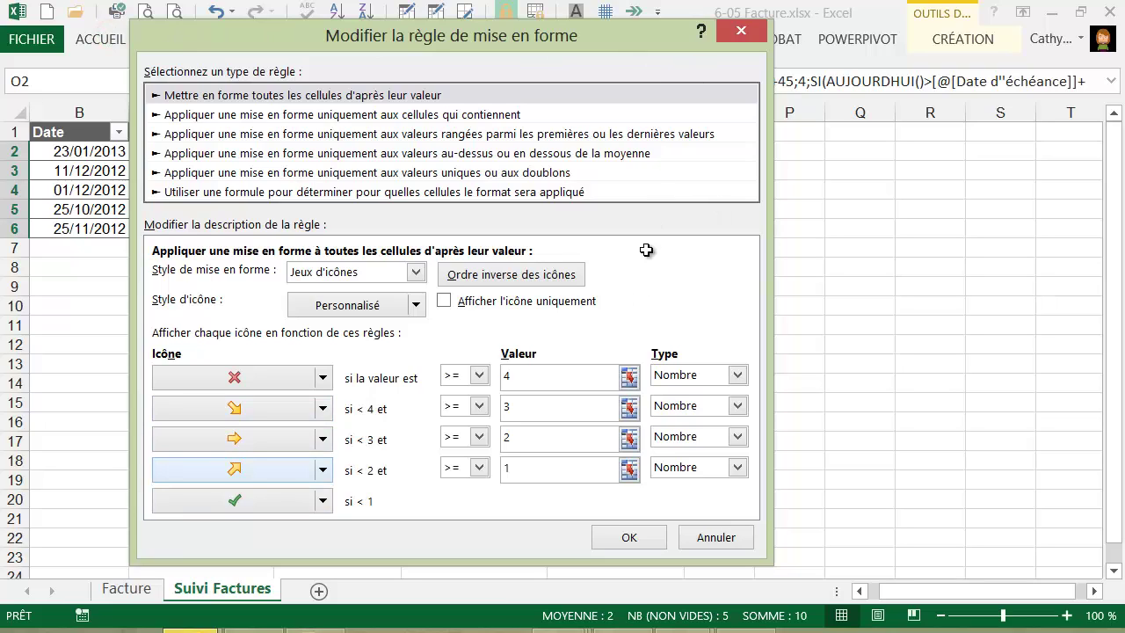
{"action": "left_click", "coordinate": [303, 469]}
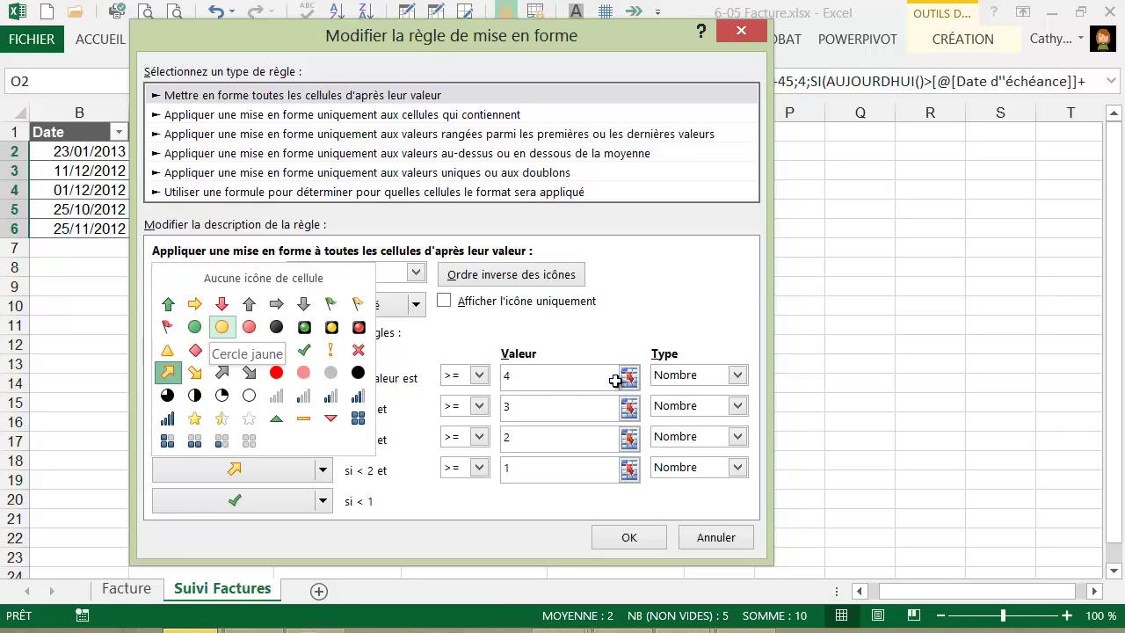
{"action": "left_click", "coordinate": [221, 327]}
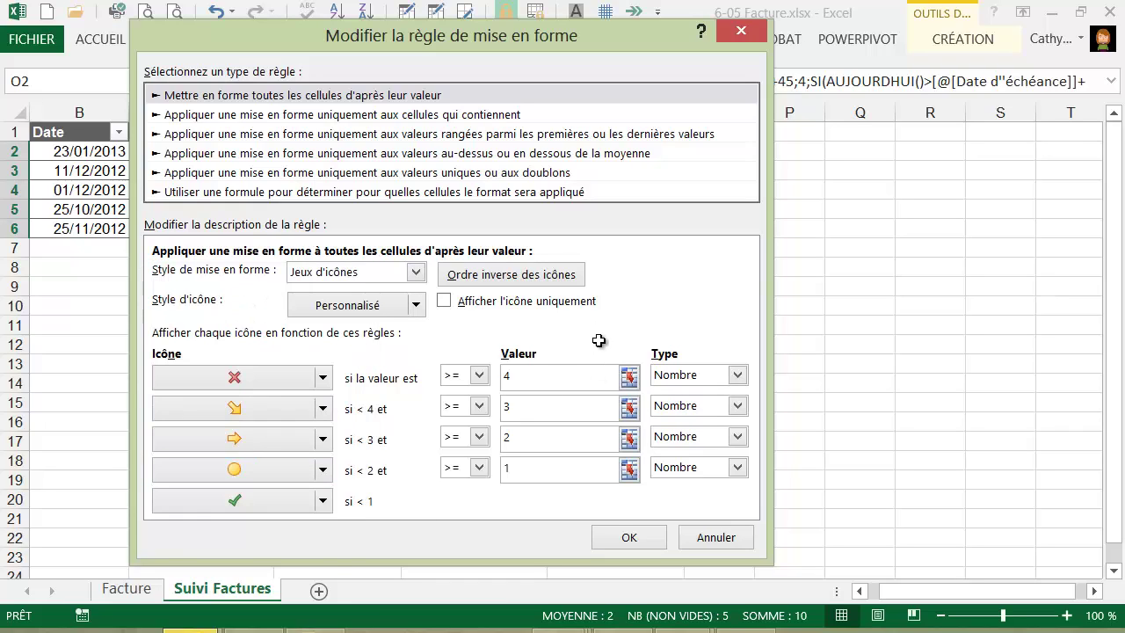
- Set the icon for values from 3 to below 4 to the black circle and from 2 to below 3 to the bordered red circle, applying the rule
{"action": "left_click", "coordinate": [264, 408]}
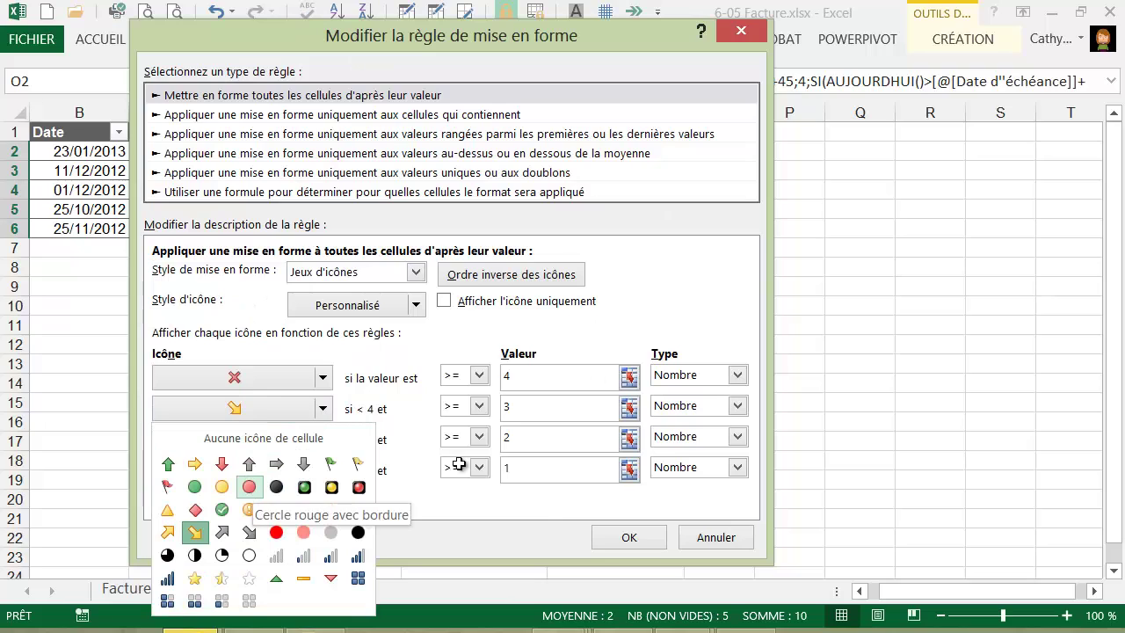
{"action": "left_click", "coordinate": [276, 487]}
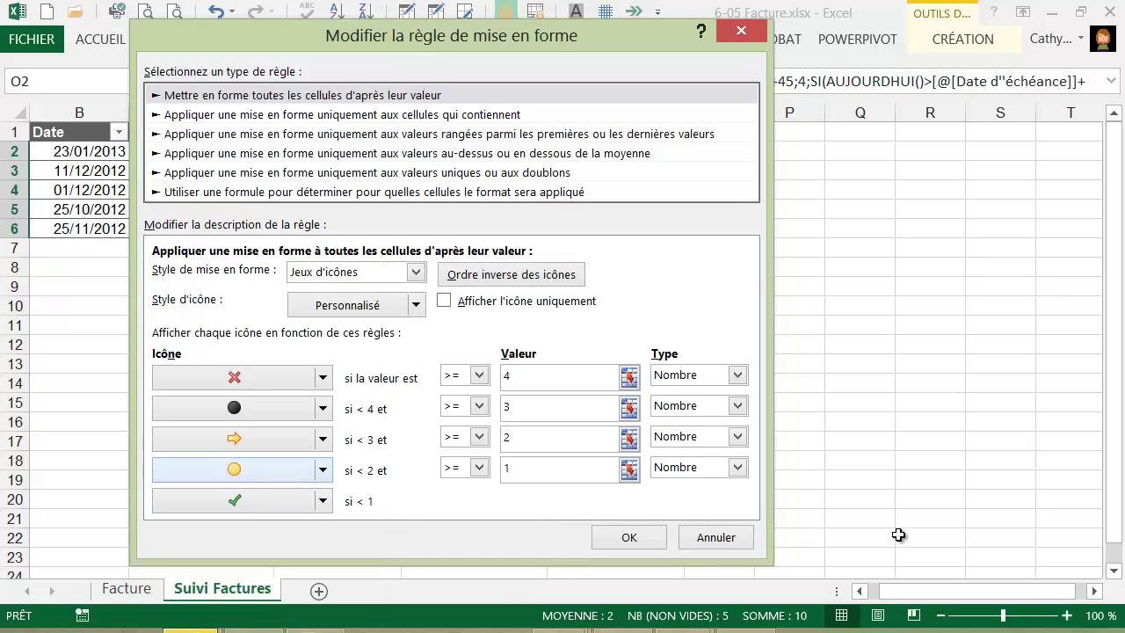
{"action": "left_click", "coordinate": [264, 438]}
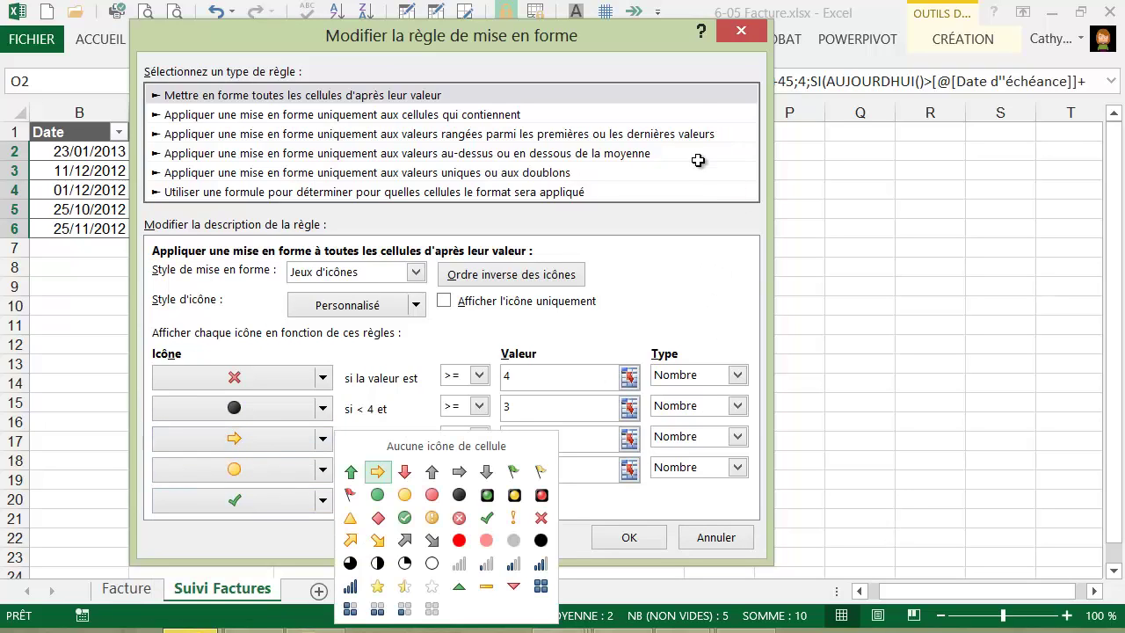
{"action": "left_click", "coordinate": [432, 494]}
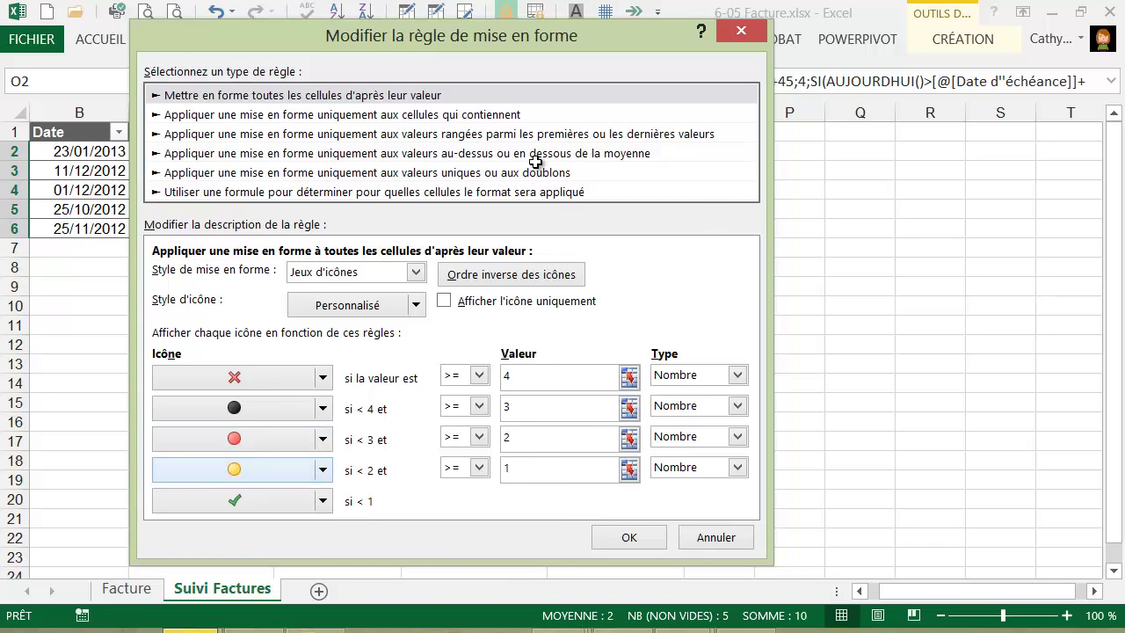
{"action": "key", "text": "Return"}
{"action": "key", "text": "Return"}
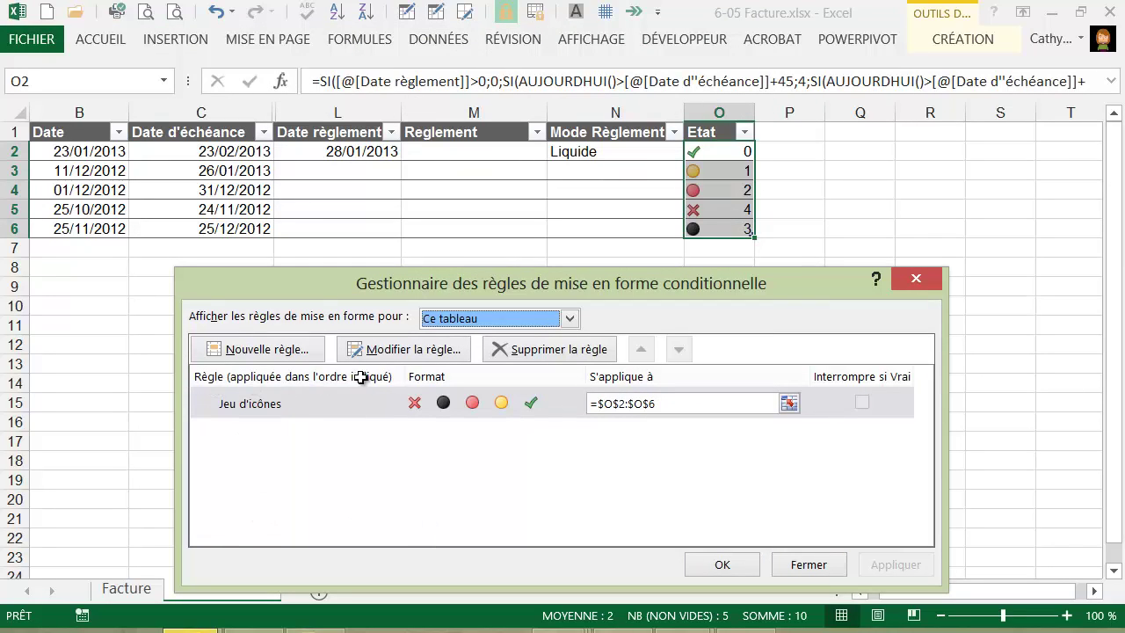
- Edit the icon set rule to display only the icon (Afficher l'icône uniquement), and apply it to the Etat column
{"action": "left_click", "coordinate": [393, 411]}
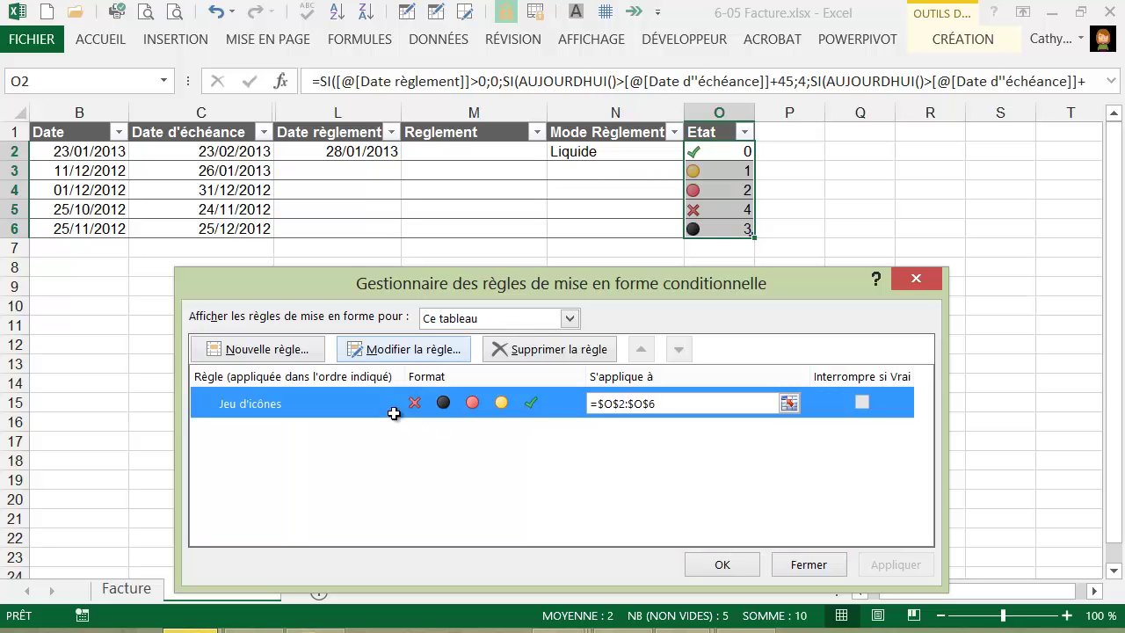
{"action": "double_click", "coordinate": [394, 413]}
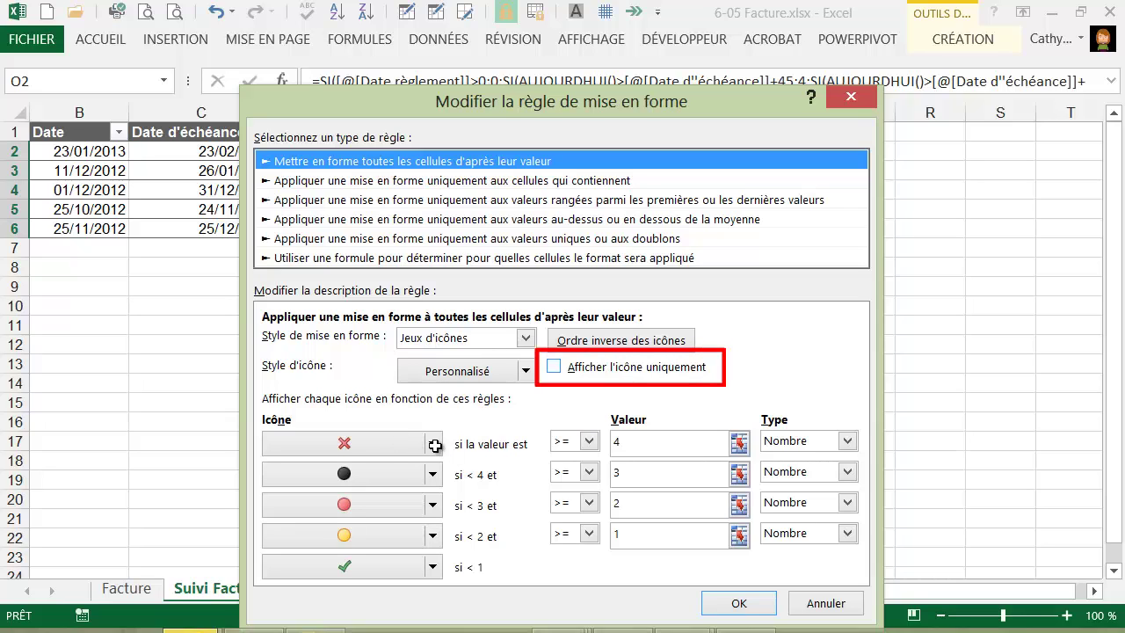
{"action": "key", "text": "alt+a"}
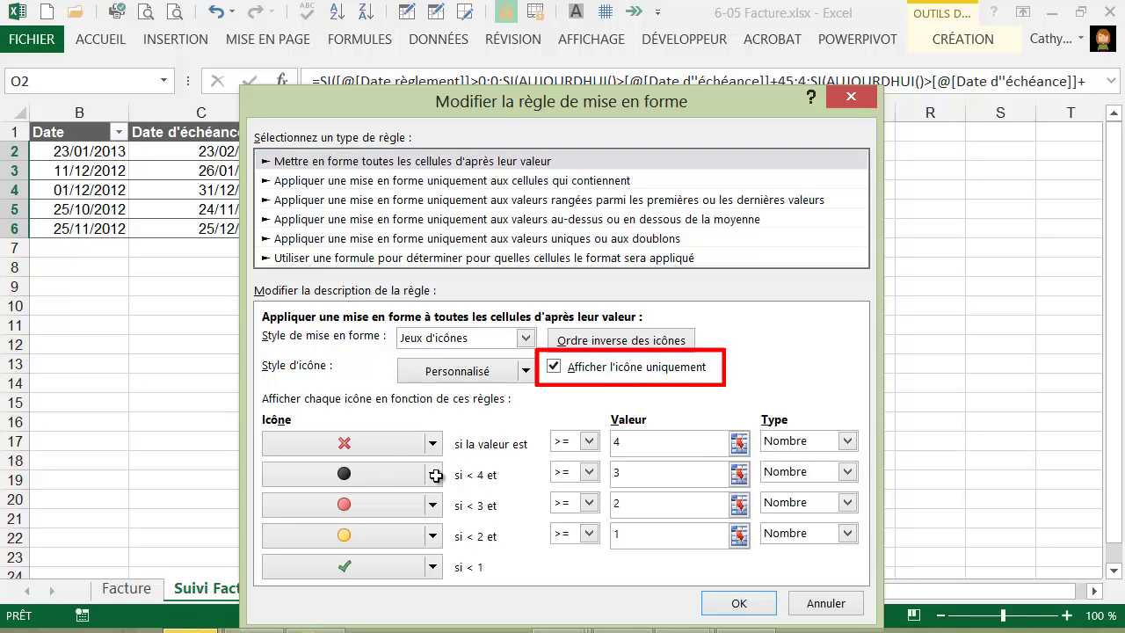
{"action": "key", "text": "Return"}
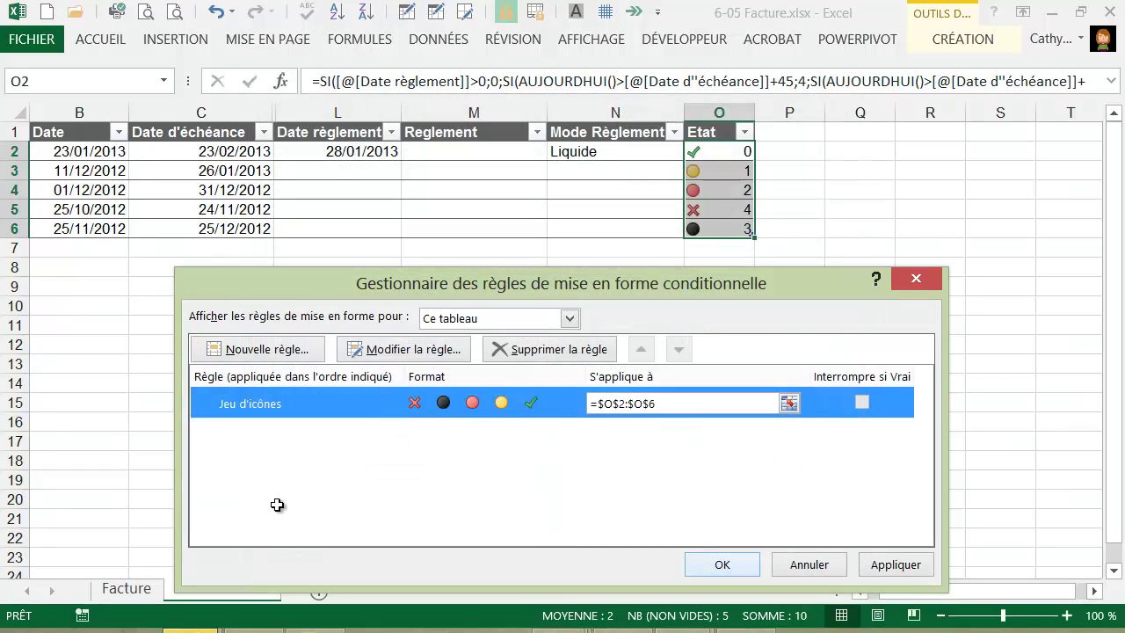
{"action": "key", "text": "Return"}
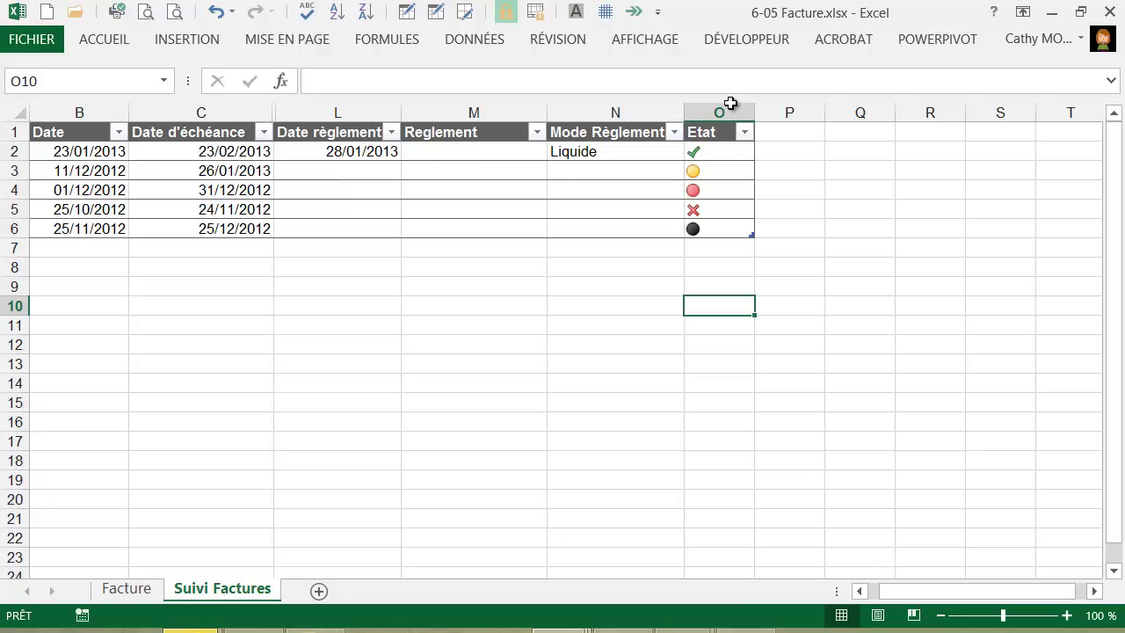
- Center the icons horizontally in the Etat cells O2:O6, and move the selection to cell N4
{"action": "left_click_drag", "start_coordinate": [721, 152], "coordinate": [721, 229]}
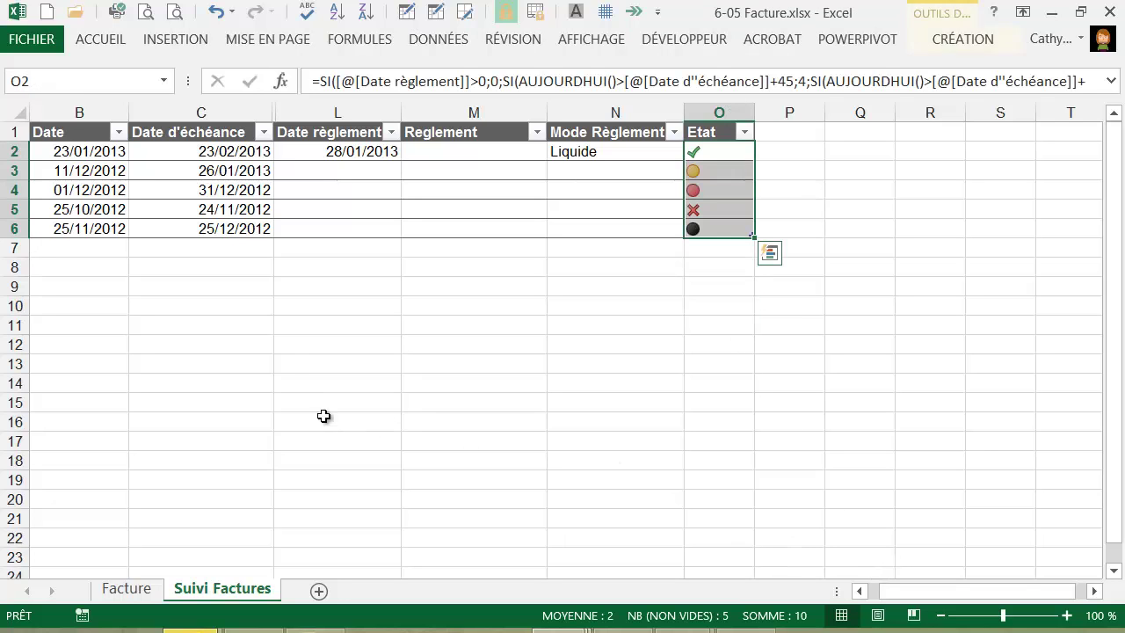
{"action": "key", "text": "alt+l"}
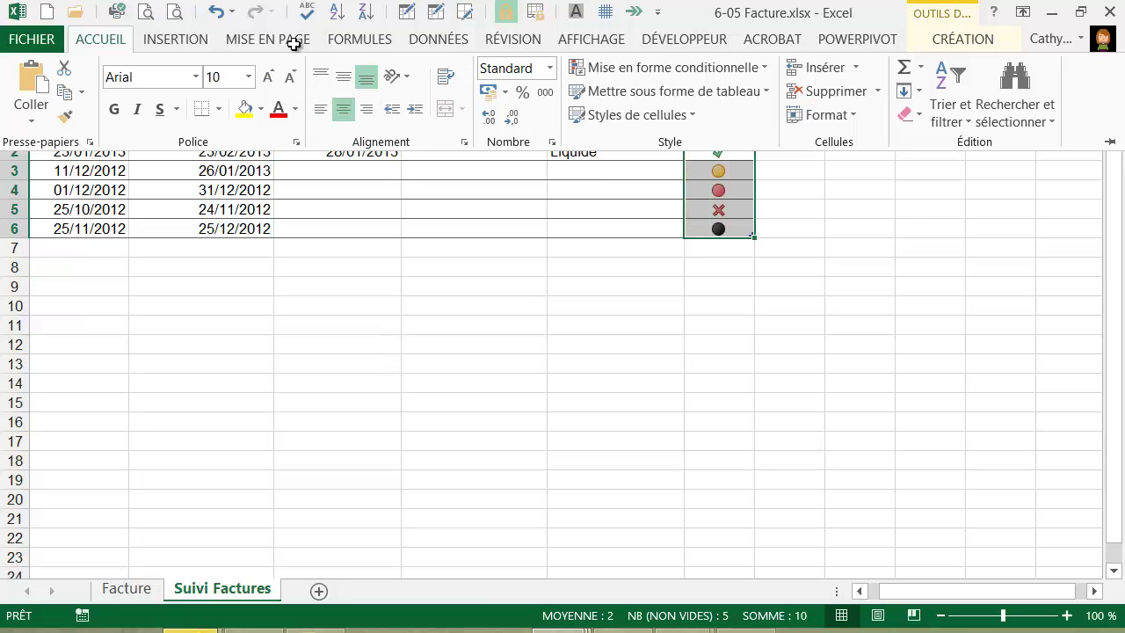
{"action": "key", "text": "Escape"}
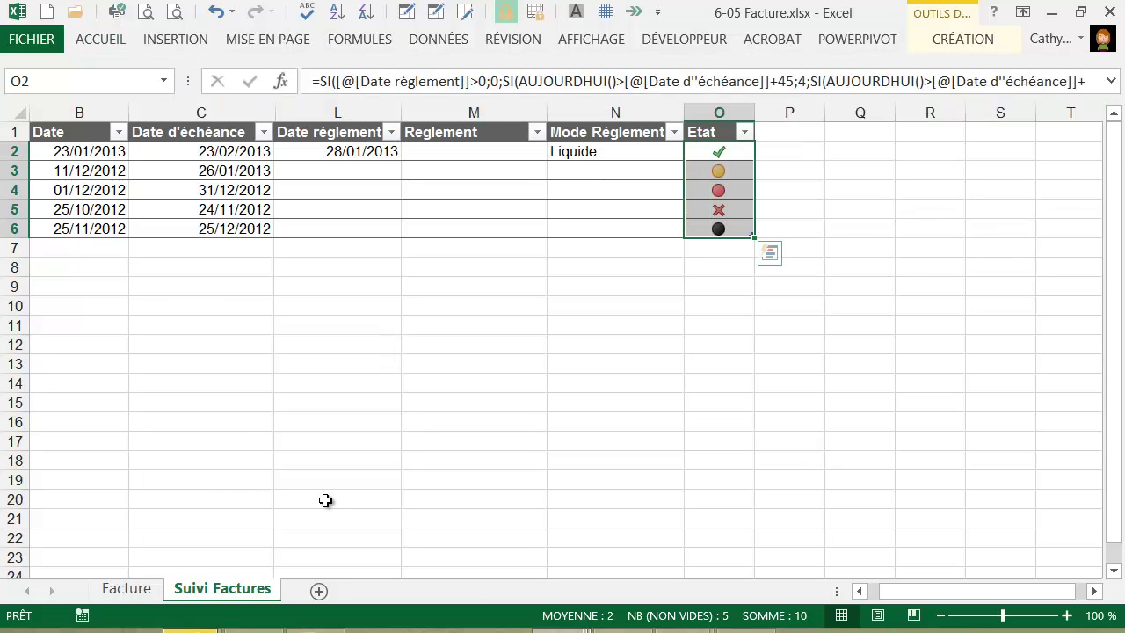
{"action": "key", "text": "Left"}
{"action": "key", "text": "Down"}
{"action": "key", "text": "Down"}
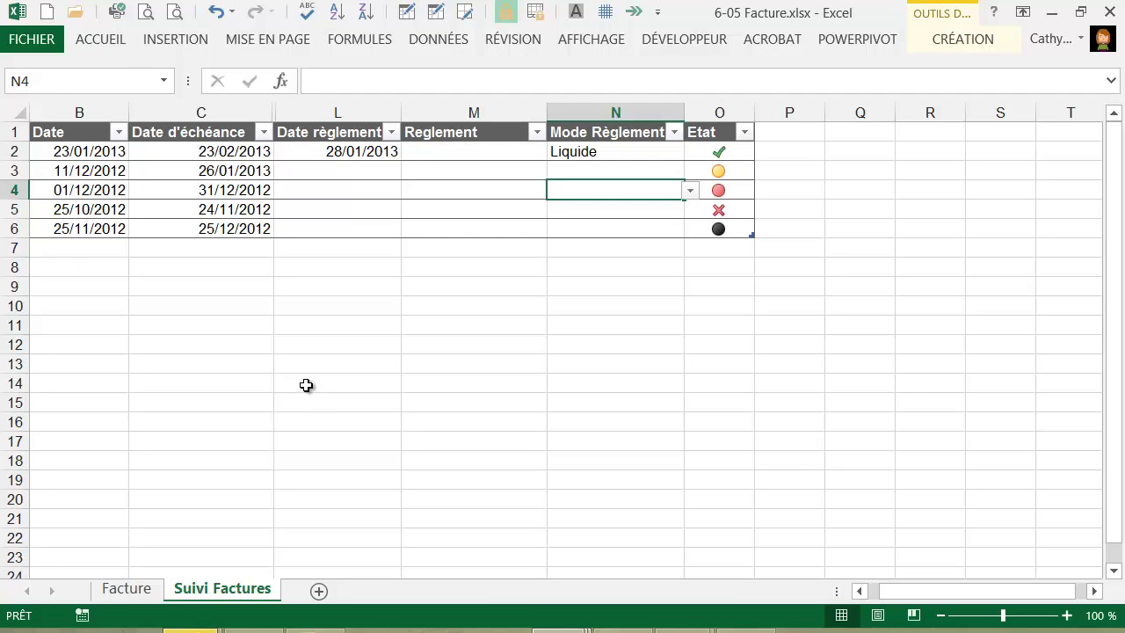